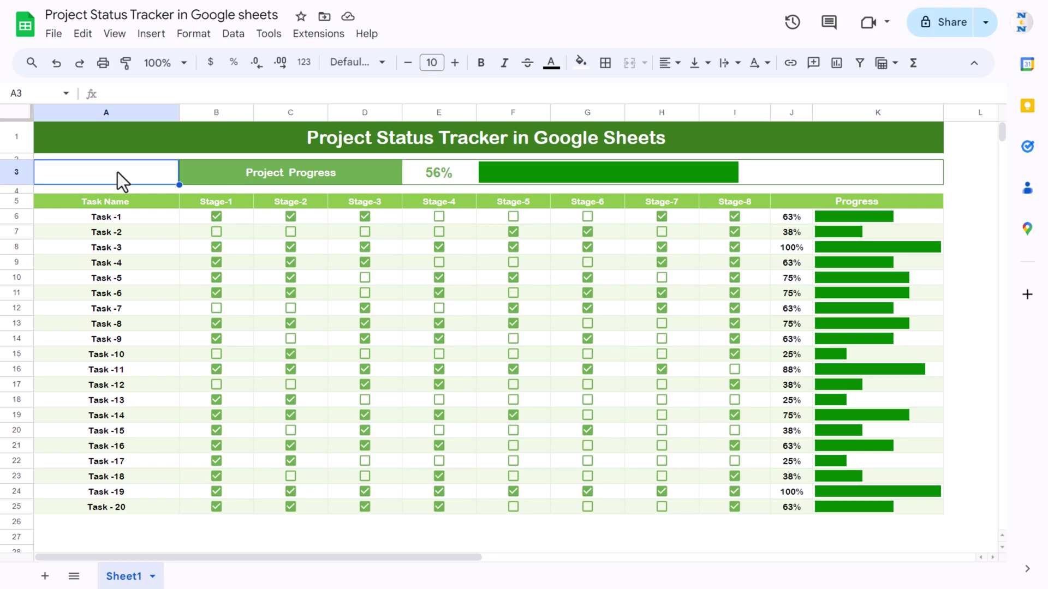
Tick the Stage-4, Stage-5 and Stage-6 checkboxes for Task -1
{"action": "left_click_drag", "start_coordinate": [117, 201], "coordinate": [117, 480]}
{"action": "left_click", "coordinate": [123, 215]}
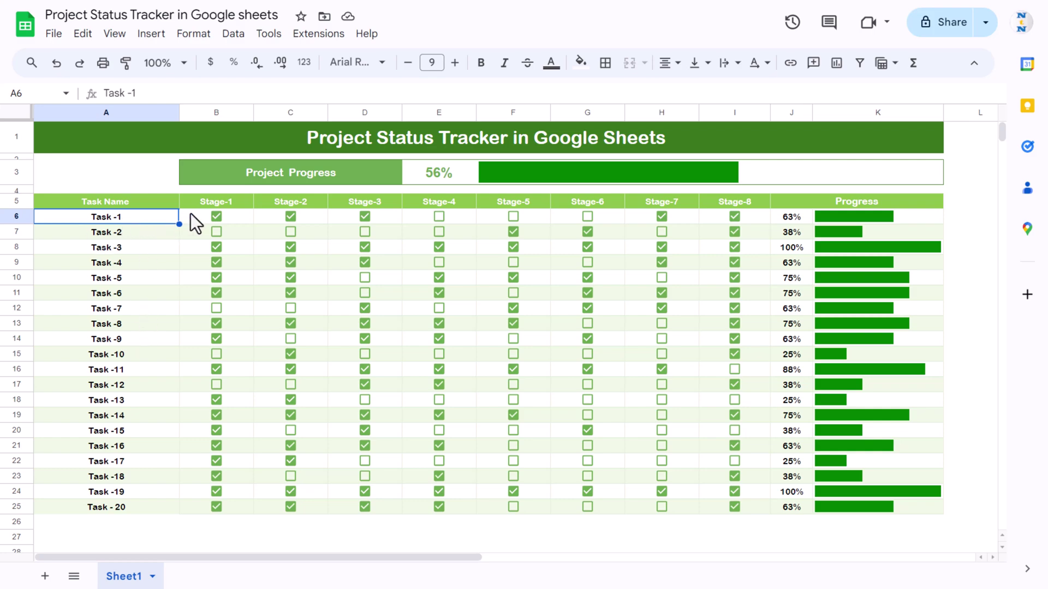
{"action": "left_click_drag", "start_coordinate": [215, 201], "coordinate": [742, 199]}
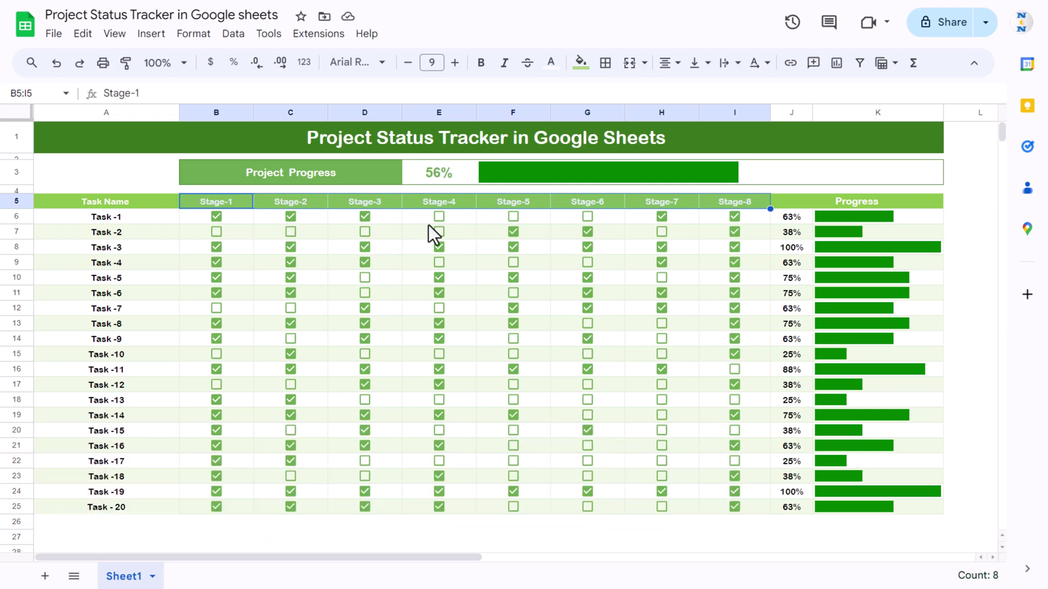
{"action": "left_click", "coordinate": [444, 203]}
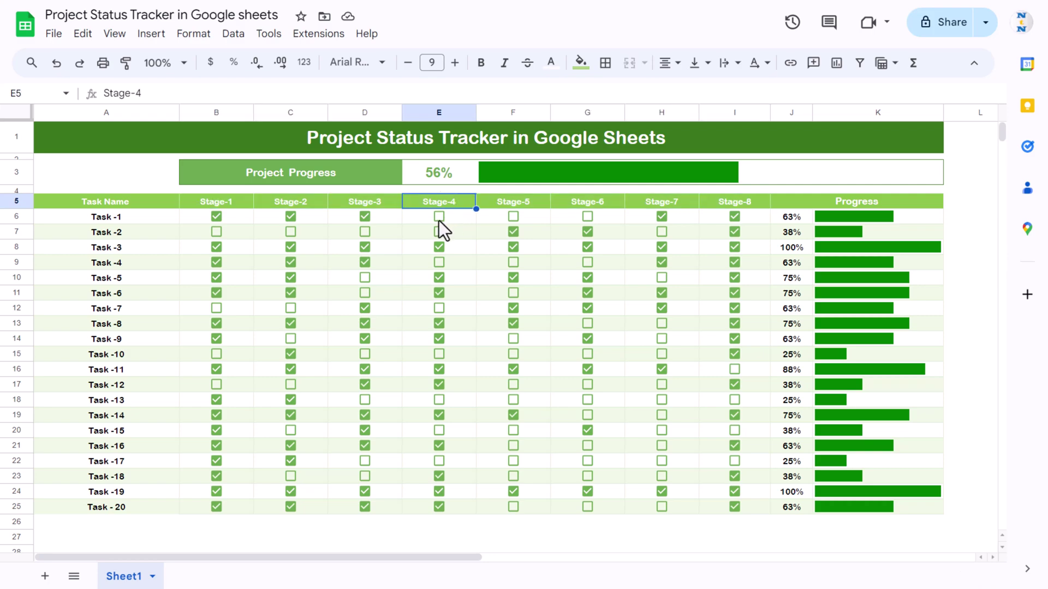
{"action": "left_click", "coordinate": [439, 217]}
{"action": "left_click", "coordinate": [514, 216]}
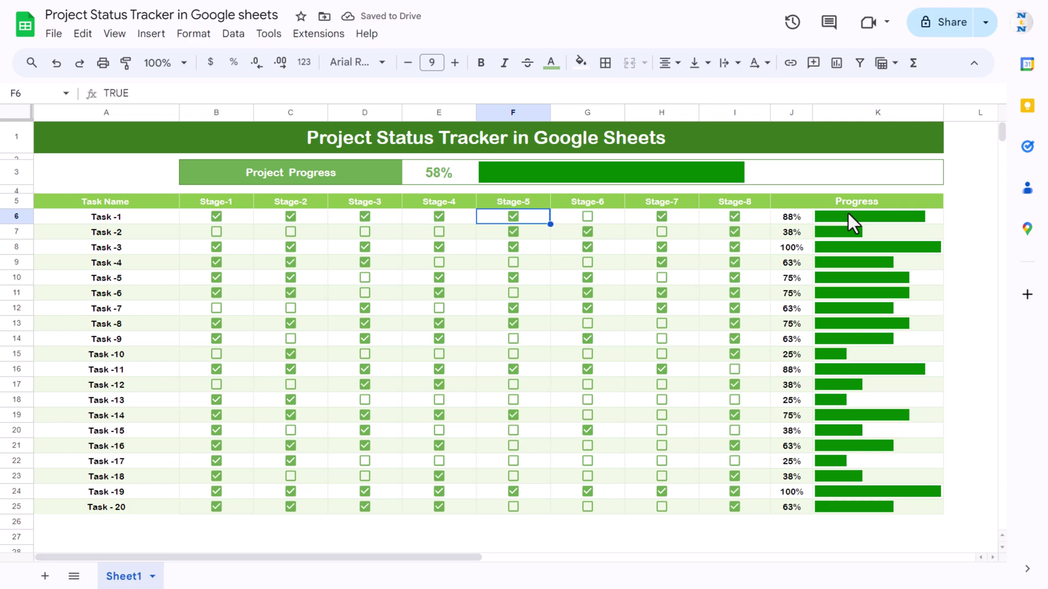
{"action": "left_click", "coordinate": [591, 217]}
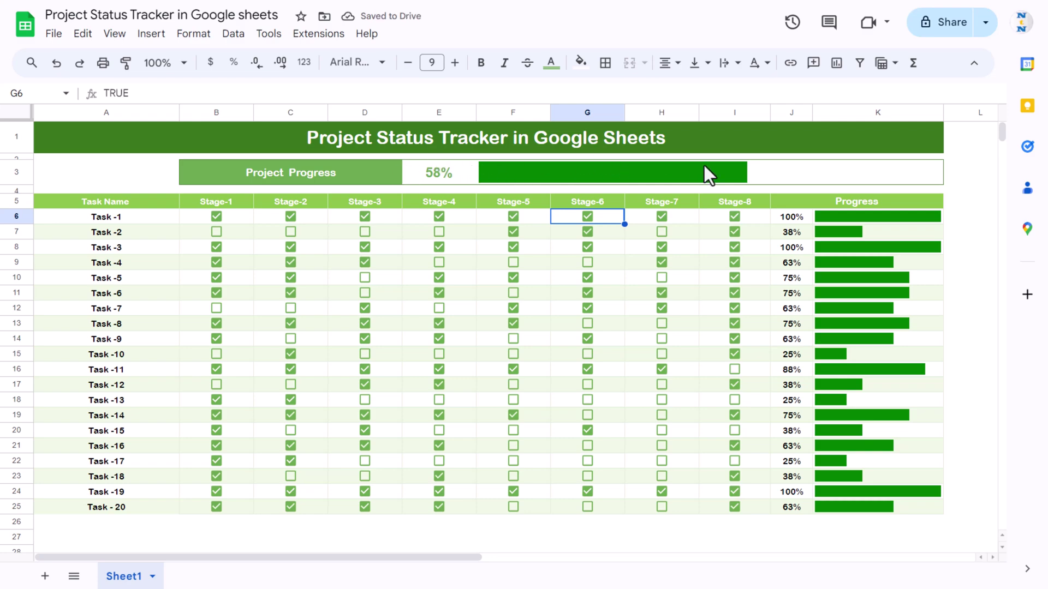
Toggle Stage-2 to Stage-5 ticks for Tasks -3, -4, -5, -9 and -10, leaving progress at 57%
{"action": "left_click", "coordinate": [514, 266]}
{"action": "left_click", "coordinate": [453, 266]}
{"action": "left_click", "coordinate": [513, 339]}
{"action": "left_click", "coordinate": [440, 354]}
{"action": "left_click", "coordinate": [439, 262]}
{"action": "left_click", "coordinate": [438, 278]}
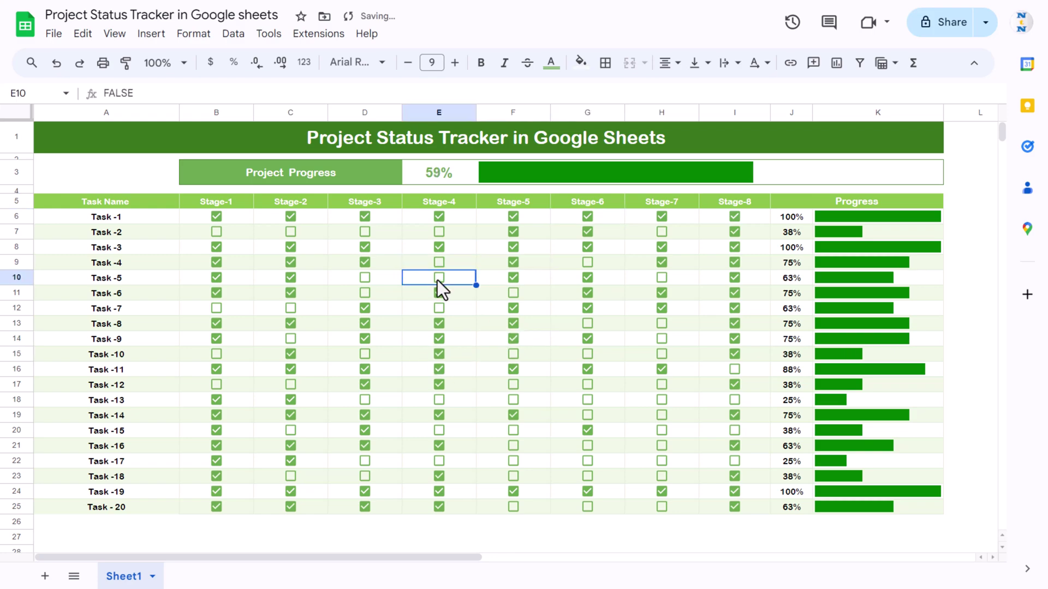
{"action": "left_click", "coordinate": [365, 247]}
{"action": "left_click", "coordinate": [364, 263]}
{"action": "left_click", "coordinate": [284, 258]}
{"action": "left_click", "coordinate": [288, 261]}
{"action": "left_click", "coordinate": [290, 278]}
{"action": "left_click", "coordinate": [468, 204]}
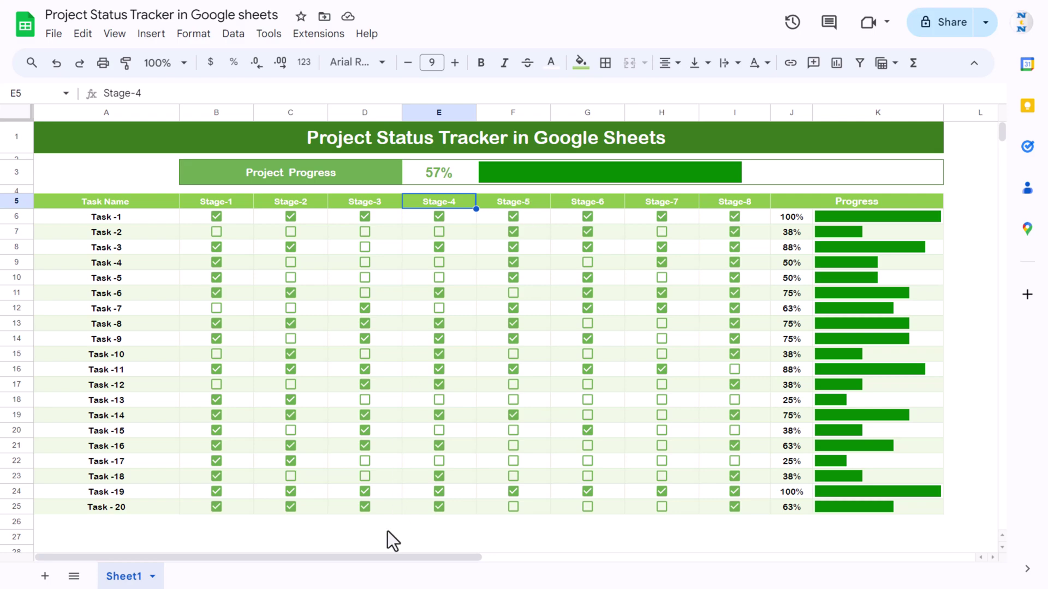
Insert a new blank Sheet2, check Sheet1, and select A1:K1 on Sheet2
{"action": "left_click", "coordinate": [45, 576]}
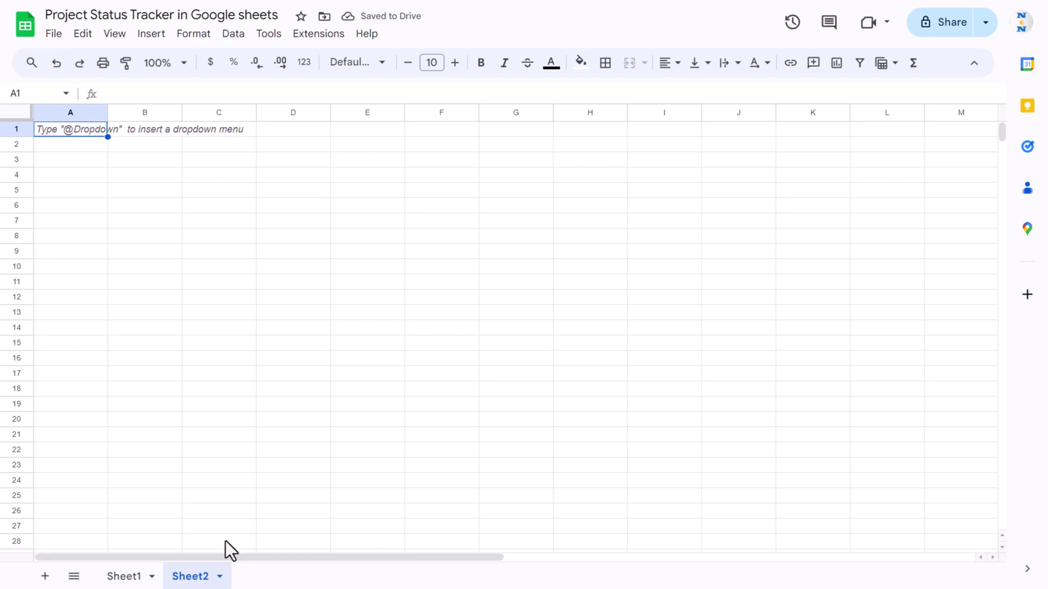
{"action": "left_click", "coordinate": [131, 576]}
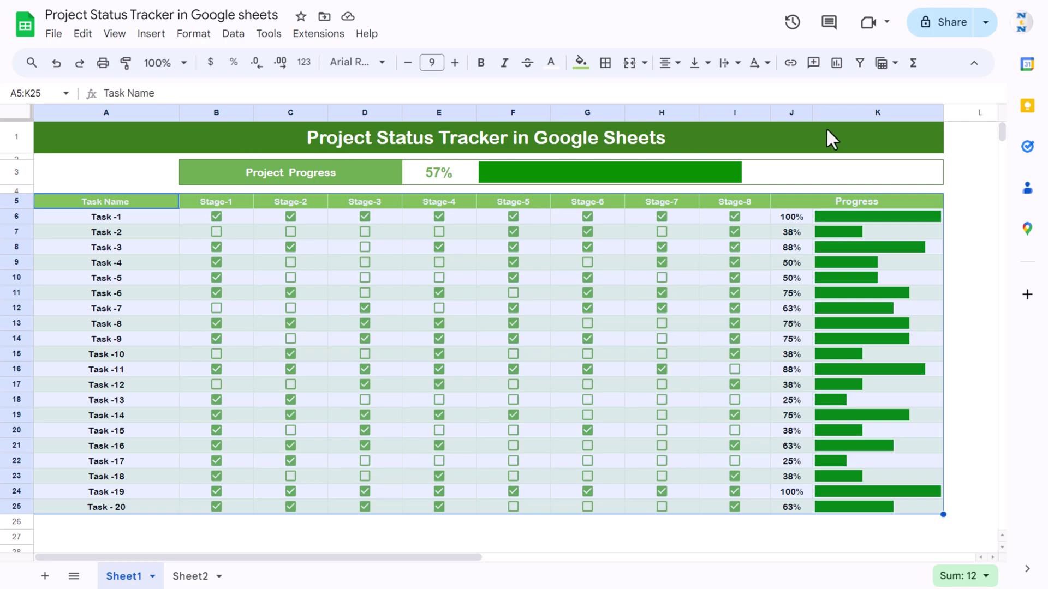
{"action": "left_click", "coordinate": [191, 577]}
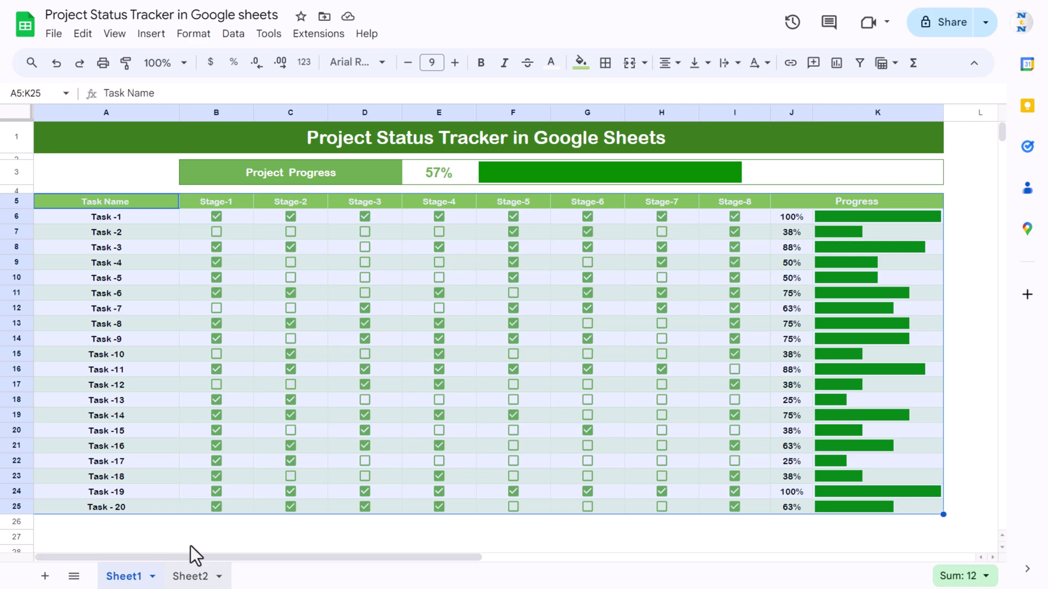
{"action": "left_click_drag", "start_coordinate": [110, 133], "coordinate": [818, 134]}
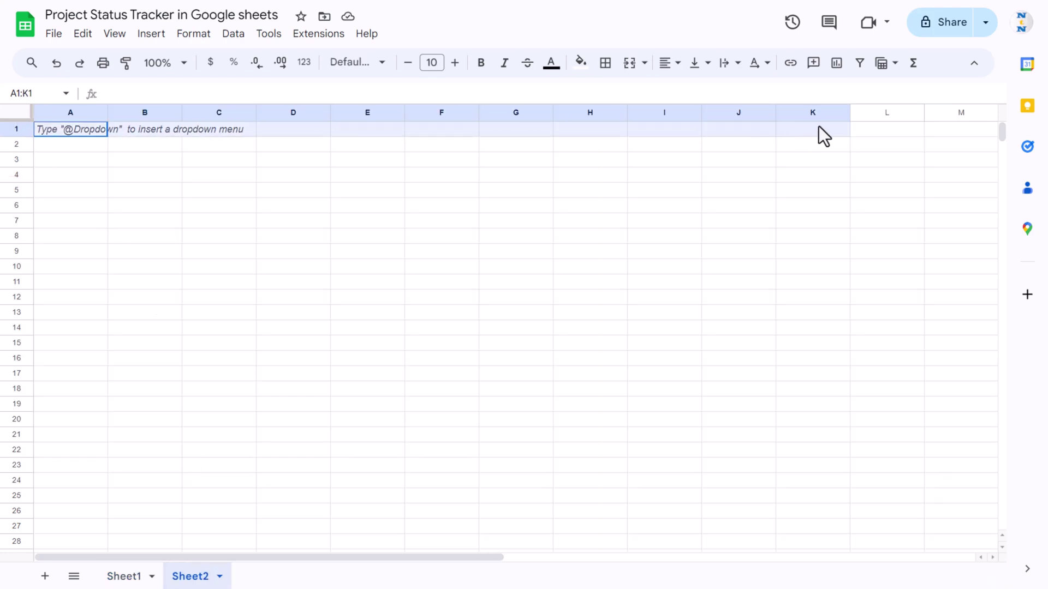
Merge A1:K1, enter the title 'Project Status Tracker in google Sheets' and heighten row 1
{"action": "left_click", "coordinate": [629, 62]}
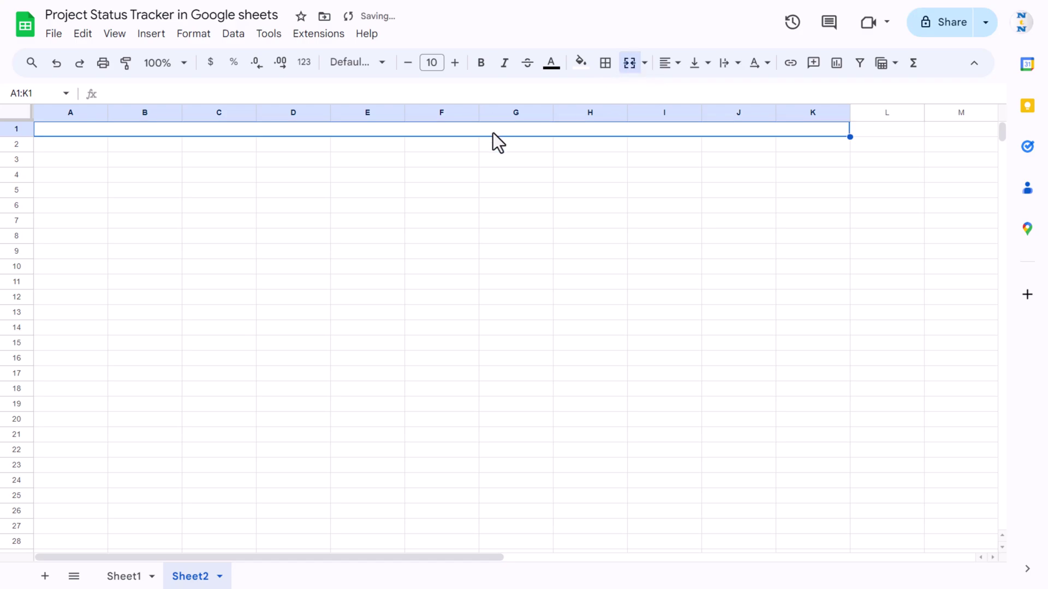
{"action": "type", "text": "Project S"}
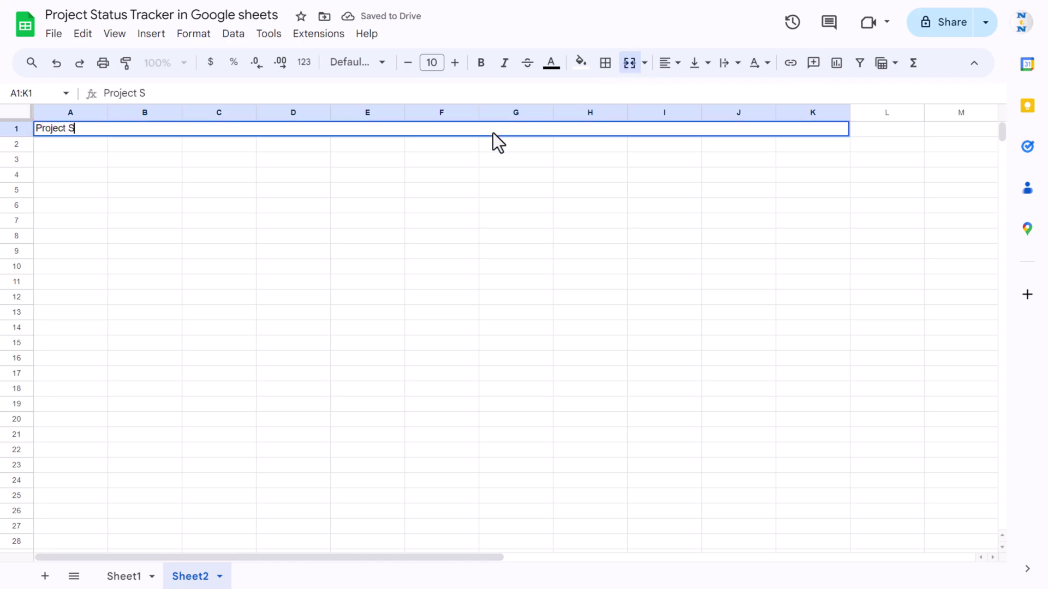
{"action": "type", "text": "tatus Tracker in google Sheets"}
{"action": "key", "text": "ctrl+Return"}
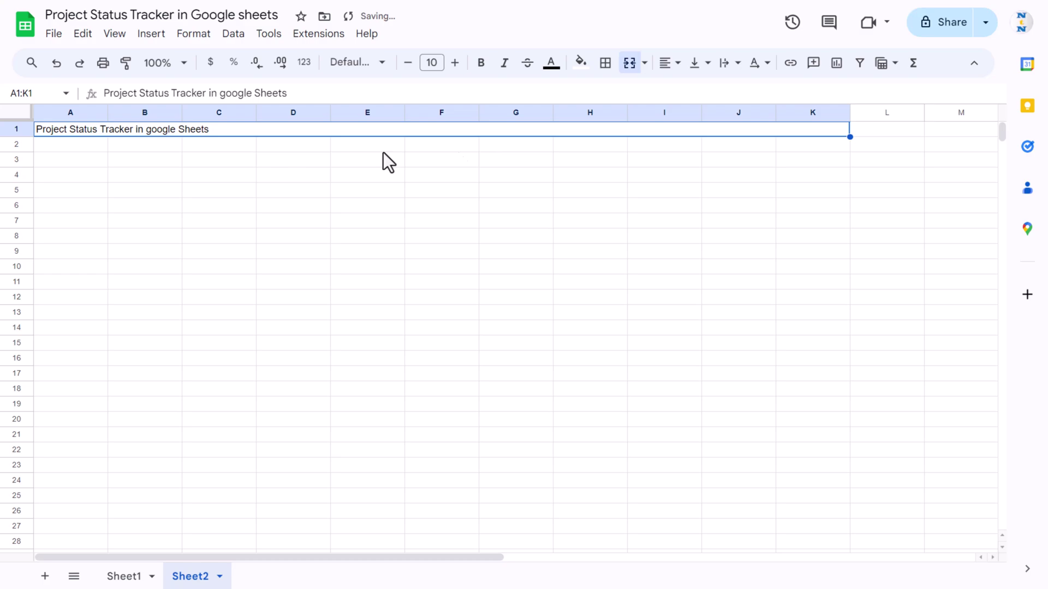
{"action": "left_click_drag", "start_coordinate": [17, 140], "coordinate": [15, 151]}
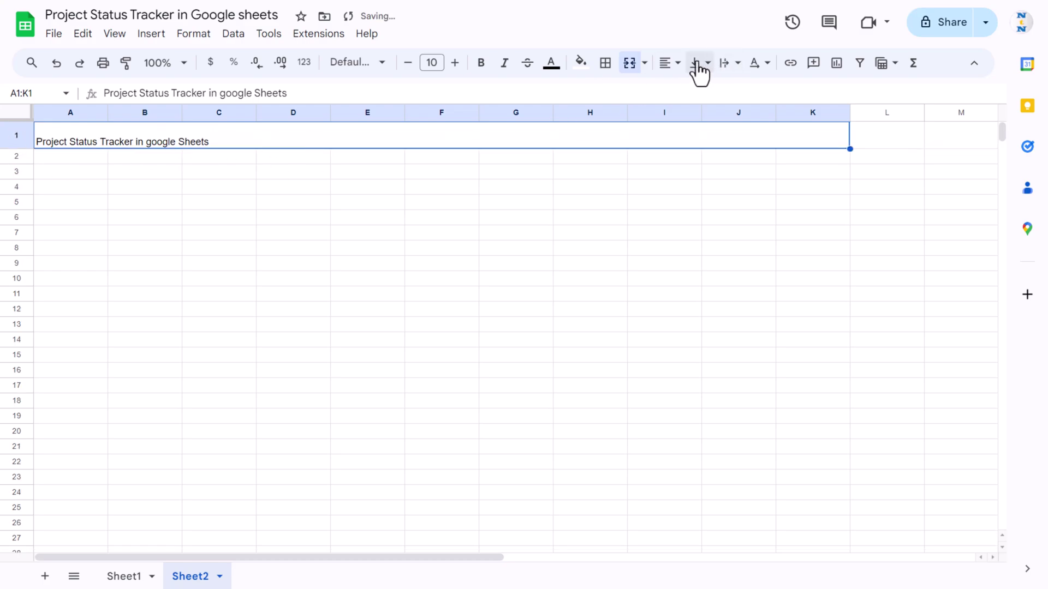
Centre the title both ways, enlarge it, and set its font to Arial Rounded
{"action": "left_click", "coordinate": [678, 63]}
{"action": "left_click", "coordinate": [692, 91]}
{"action": "left_click", "coordinate": [705, 64]}
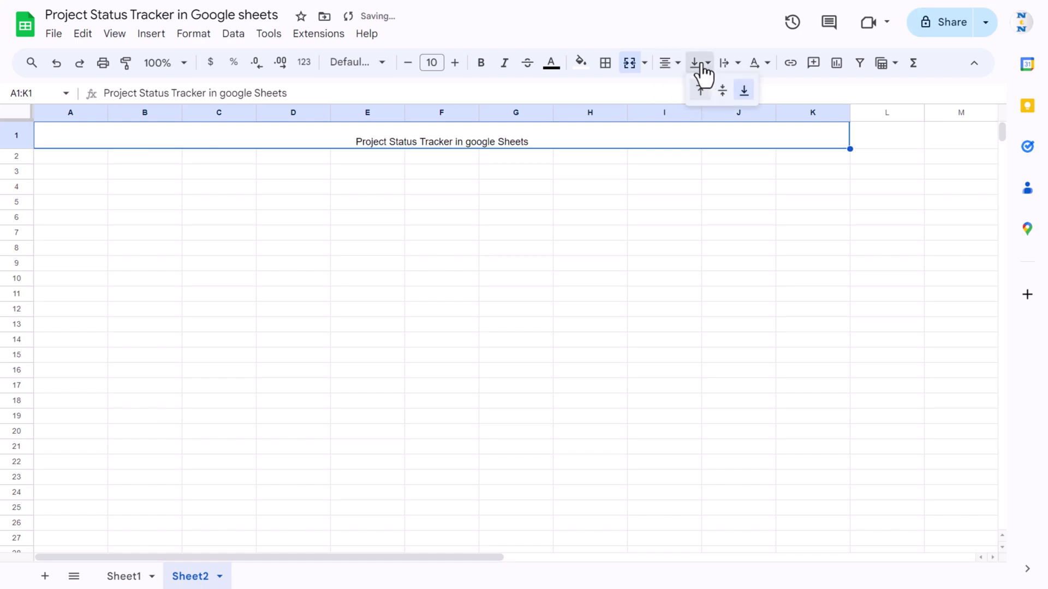
{"action": "left_click", "coordinate": [722, 90]}
{"action": "left_click", "coordinate": [454, 65]}
{"action": "left_click", "coordinate": [454, 64]}
{"action": "left_click", "coordinate": [454, 65]}
{"action": "left_click", "coordinate": [454, 65]}
{"action": "left_click", "coordinate": [360, 62]}
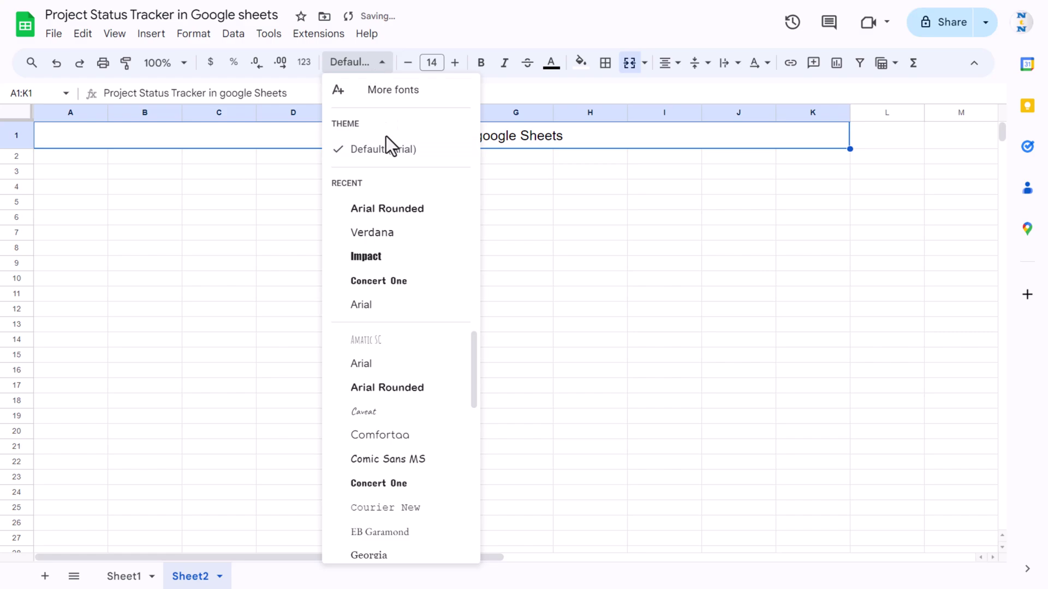
{"action": "left_click", "coordinate": [402, 210]}
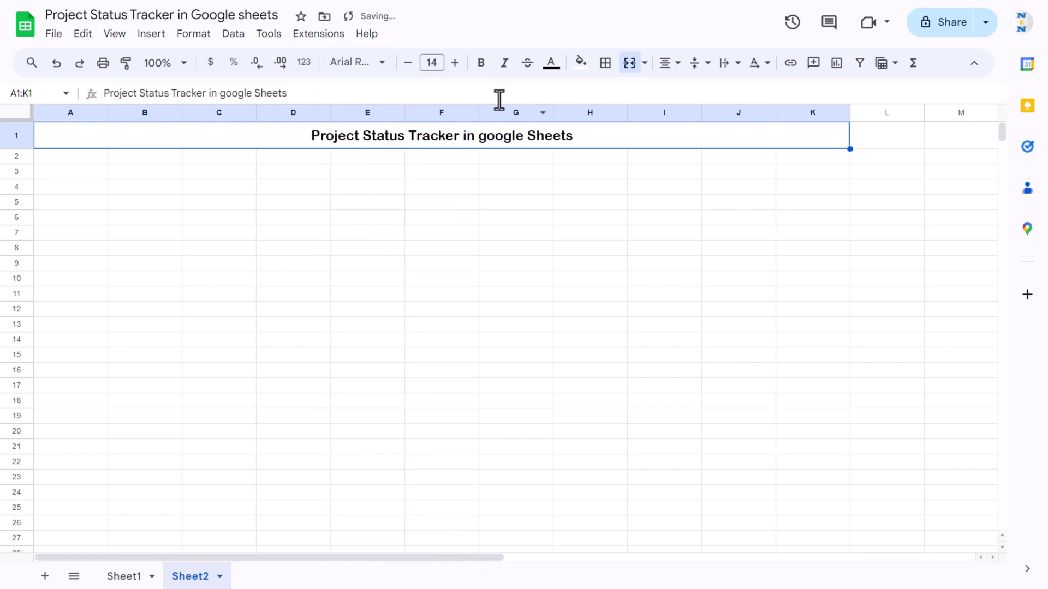
Fill the title dark green 2 with white text and raise it to size 17
{"action": "left_click", "coordinate": [581, 64]}
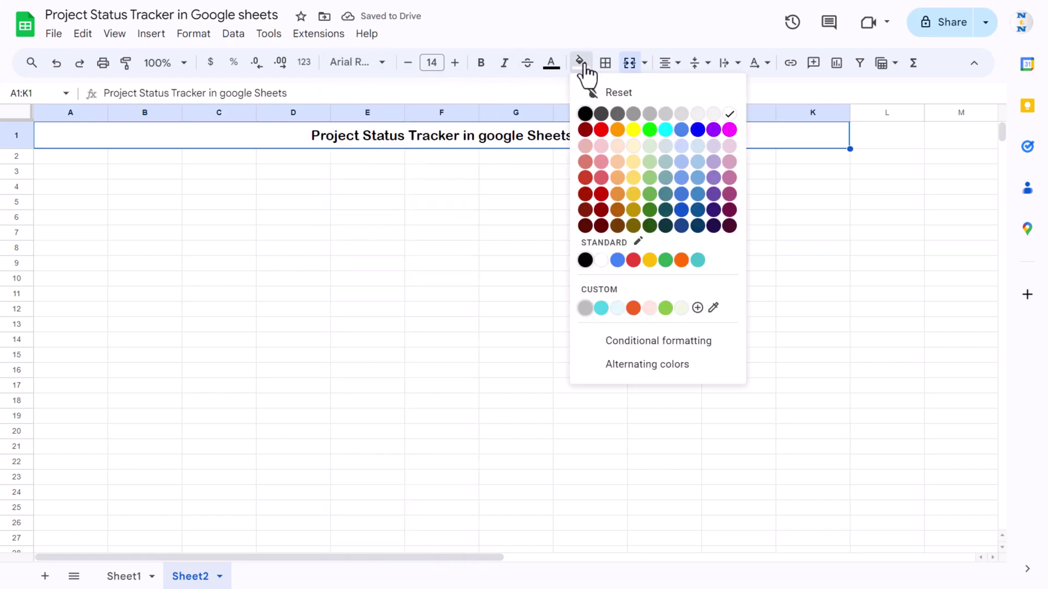
{"action": "left_click", "coordinate": [649, 211]}
{"action": "left_click", "coordinate": [552, 64]}
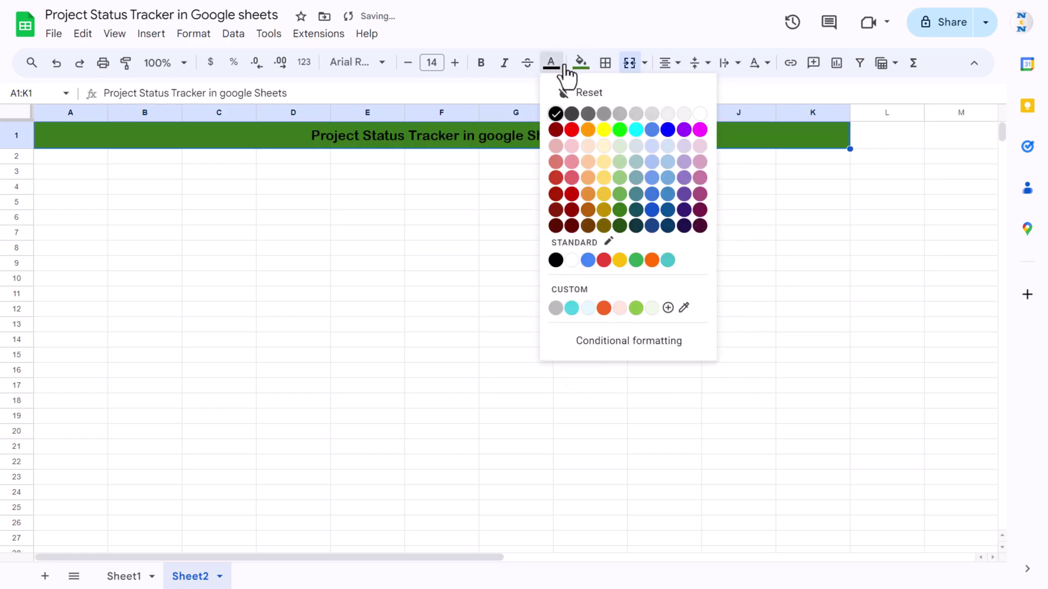
{"action": "left_click", "coordinate": [696, 112]}
{"action": "left_click", "coordinate": [455, 62]}
{"action": "left_click", "coordinate": [455, 63]}
{"action": "left_click", "coordinate": [455, 64]}
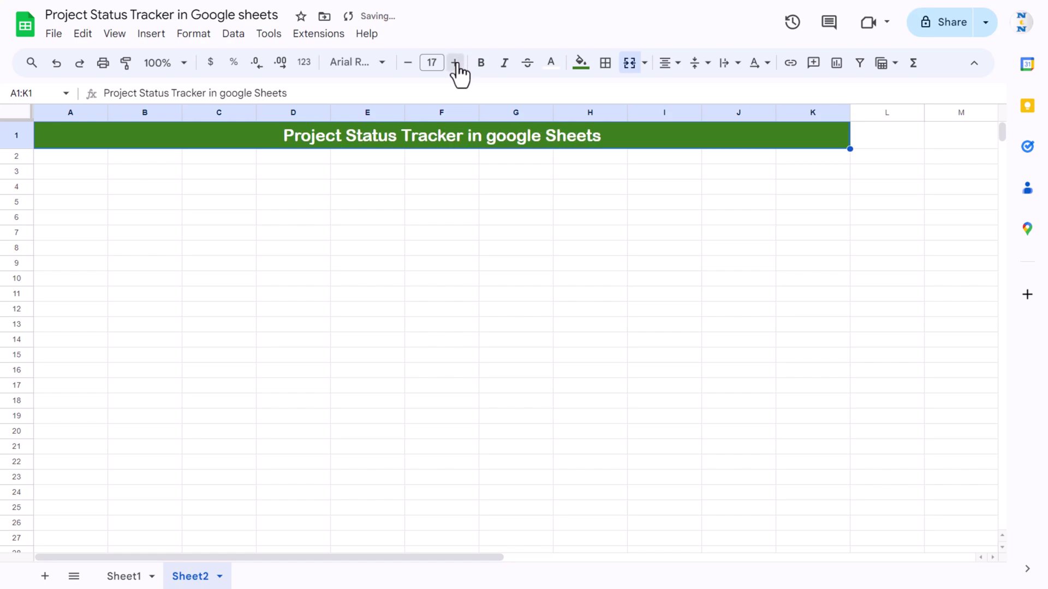
{"action": "left_click", "coordinate": [455, 63]}
{"action": "left_click", "coordinate": [141, 187]}
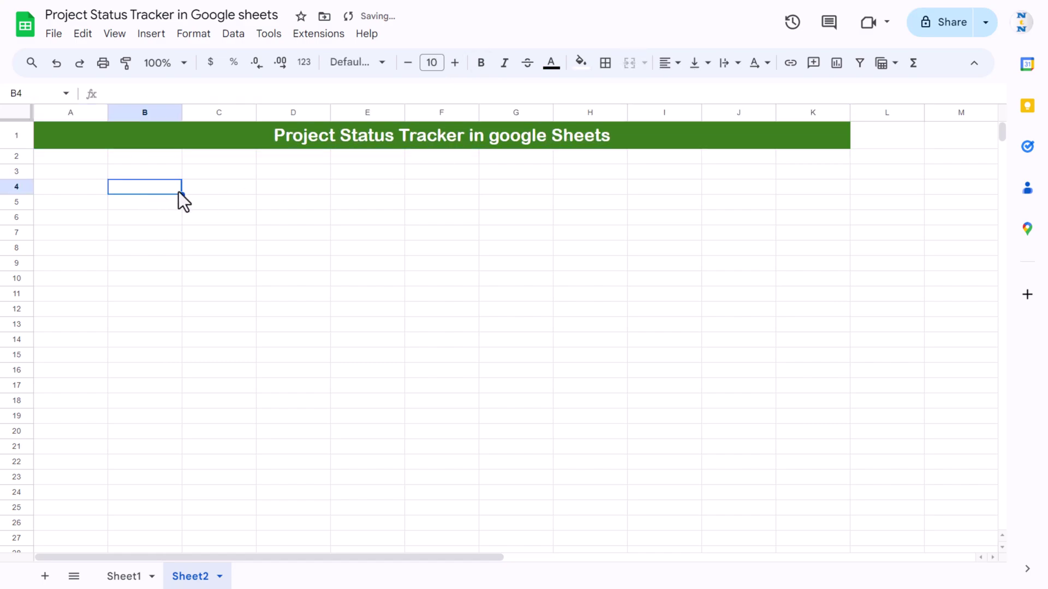
Drag row 3 of Sheet2 taller, then switch back to the Sheet1 tracker
{"action": "left_click_drag", "start_coordinate": [15, 164], "coordinate": [15, 179]}
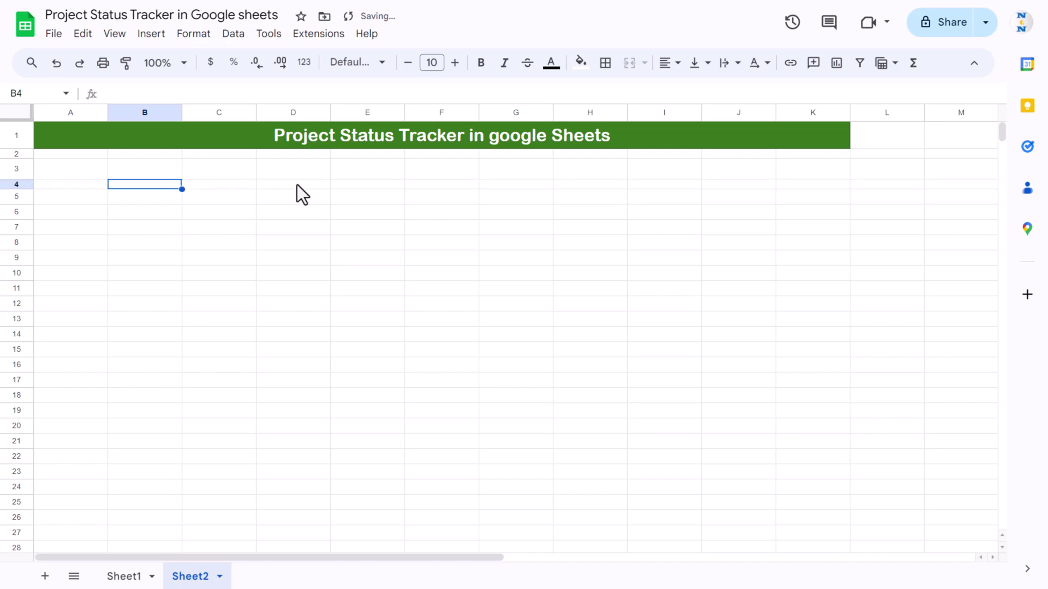
{"action": "left_click", "coordinate": [225, 175]}
{"action": "left_click", "coordinate": [160, 567]}
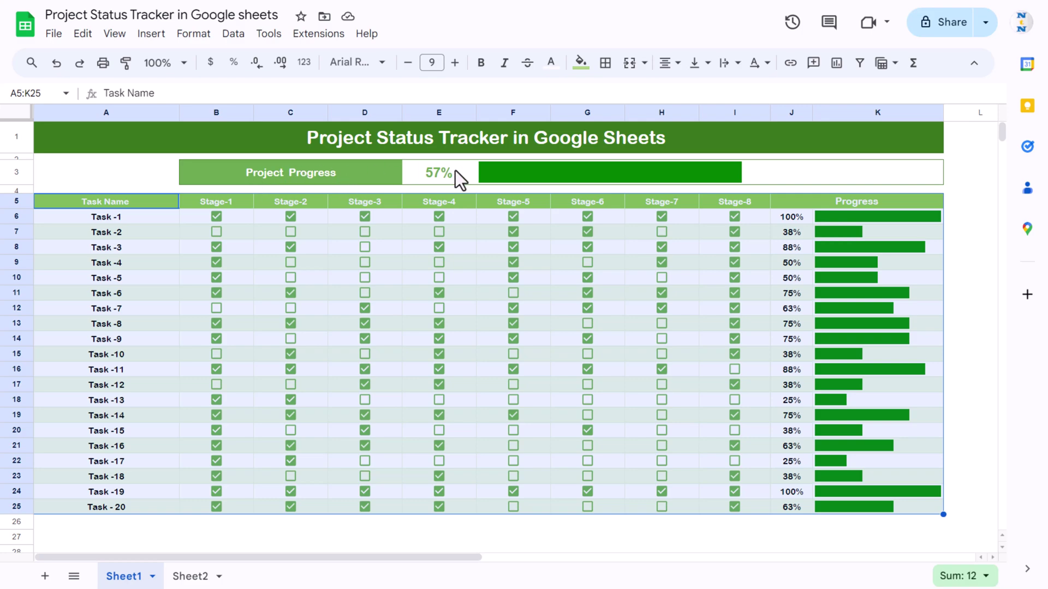
On Sheet2, merge B3:D3 and F3:K3 into two blocks
{"action": "left_click", "coordinate": [193, 577]}
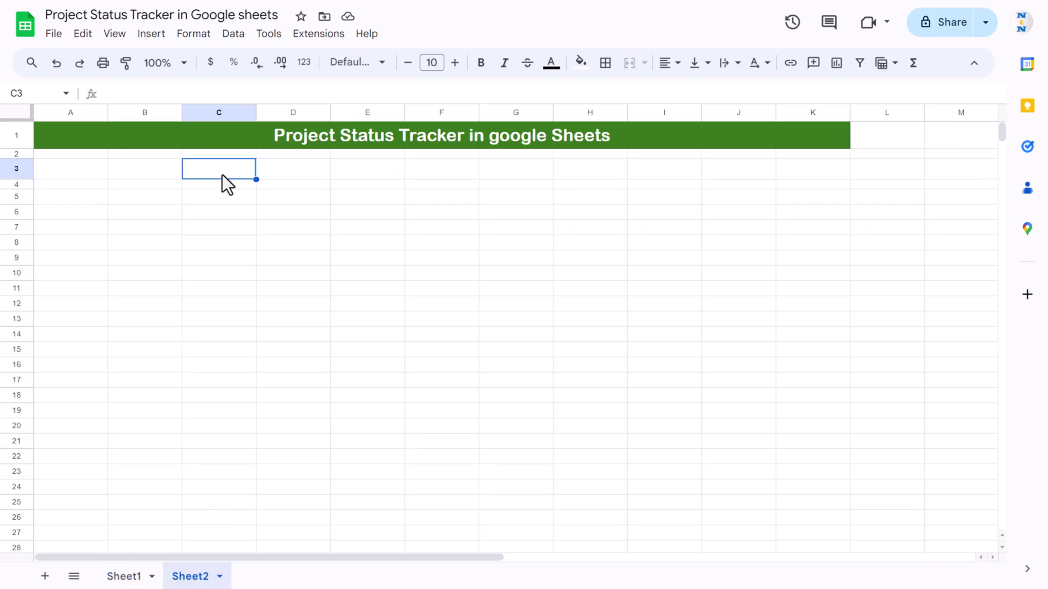
{"action": "left_click_drag", "start_coordinate": [148, 173], "coordinate": [287, 169]}
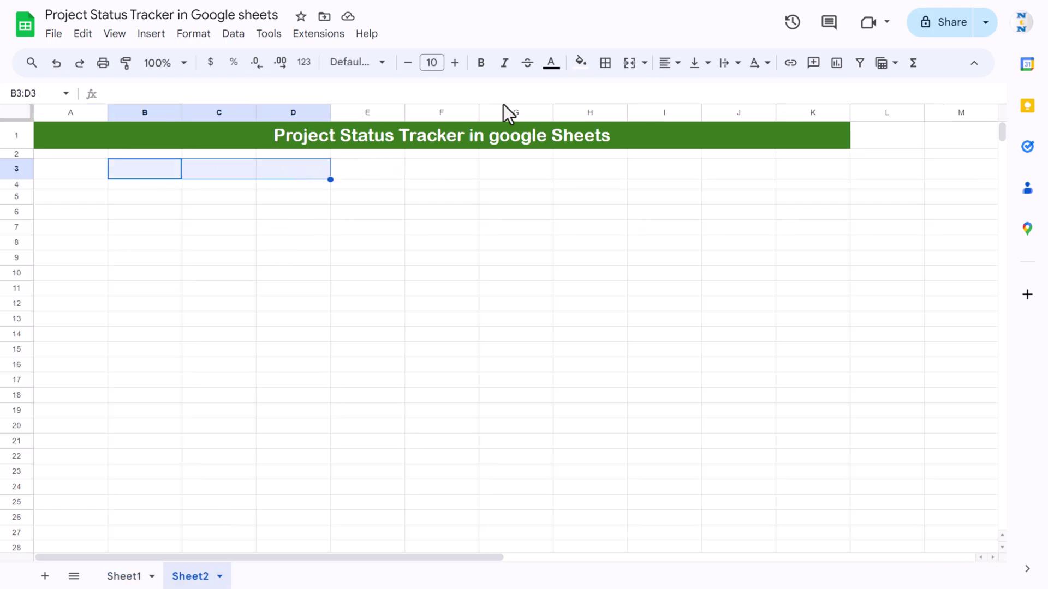
{"action": "left_click", "coordinate": [630, 66]}
{"action": "left_click_drag", "start_coordinate": [427, 167], "coordinate": [807, 167]}
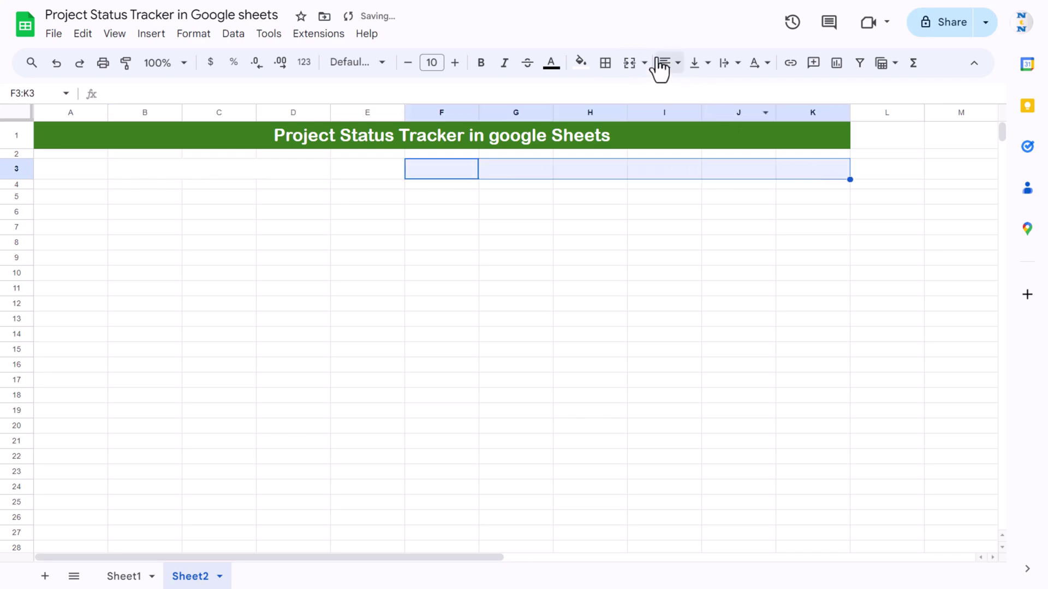
{"action": "left_click", "coordinate": [631, 65]}
Give B3:K3 a dark green outer border
{"action": "left_click_drag", "start_coordinate": [178, 175], "coordinate": [657, 166]}
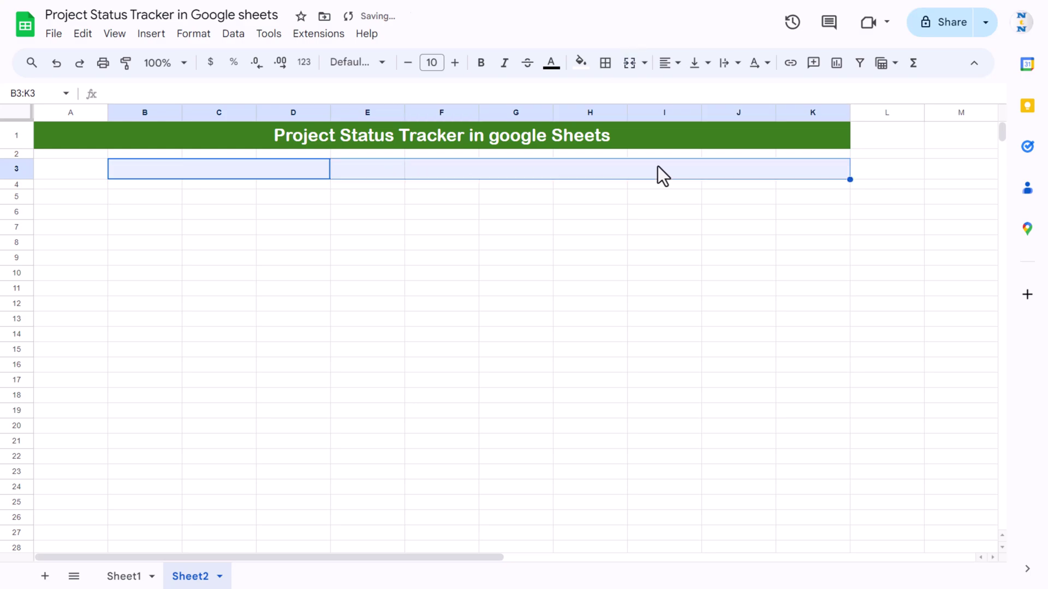
{"action": "left_click", "coordinate": [610, 70]}
{"action": "left_click", "coordinate": [743, 96]}
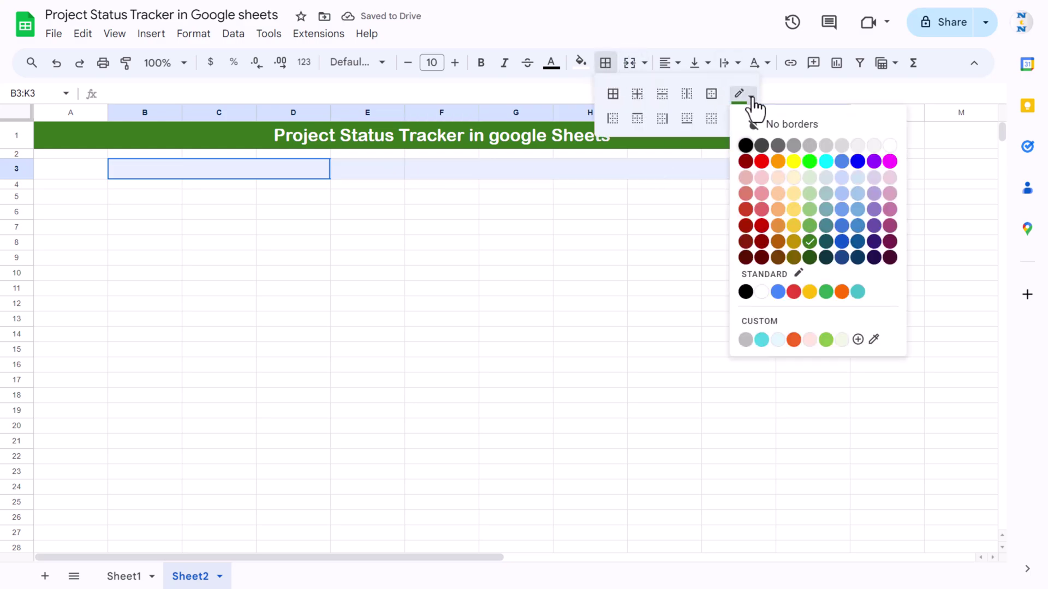
{"action": "left_click", "coordinate": [810, 244]}
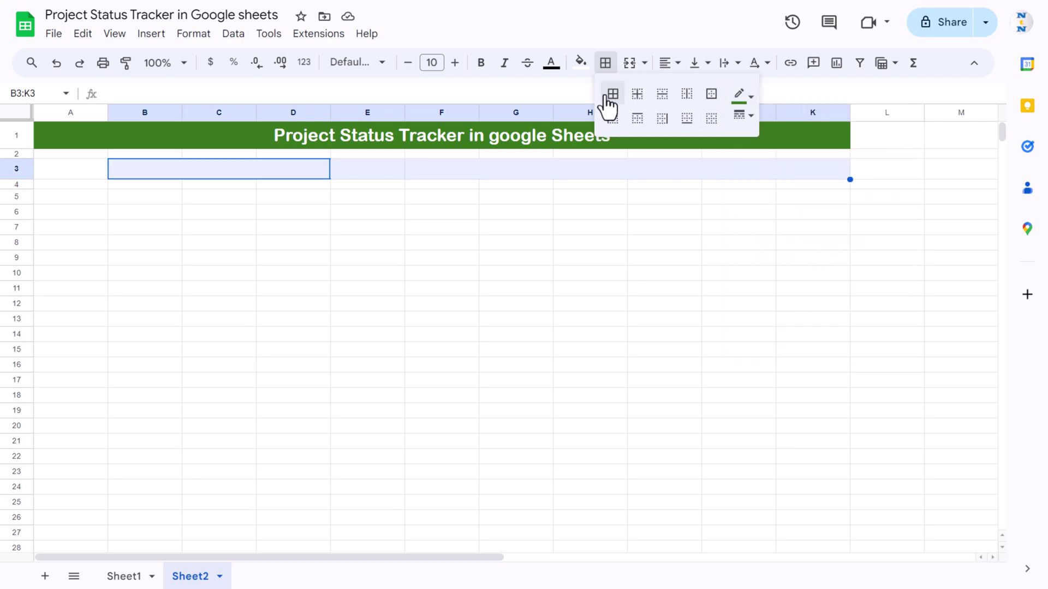
{"action": "left_click", "coordinate": [711, 97]}
{"action": "left_click", "coordinate": [443, 229]}
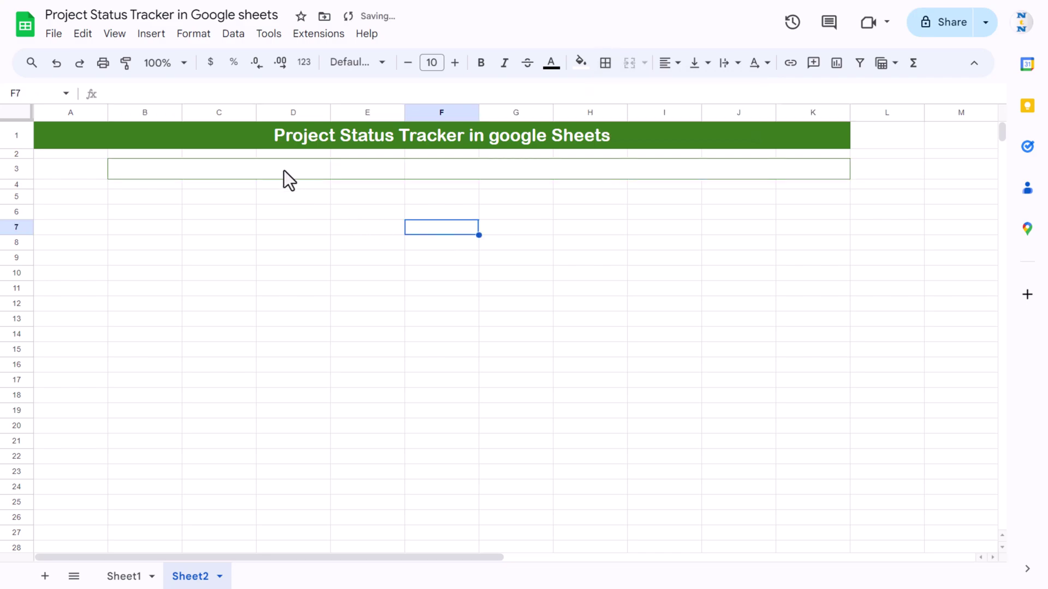
{"action": "left_click_drag", "start_coordinate": [145, 169], "coordinate": [284, 171]}
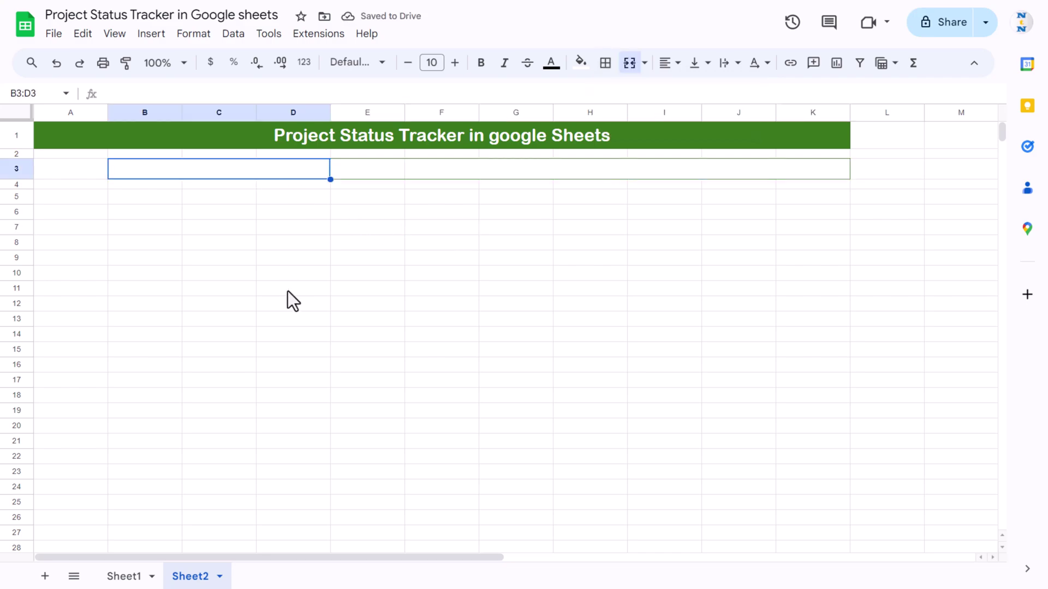
Enter 'Project Progress' in B3:D3, centre row 3 both ways, and raise the font to 12
{"action": "type", "text": "Project Progress"}
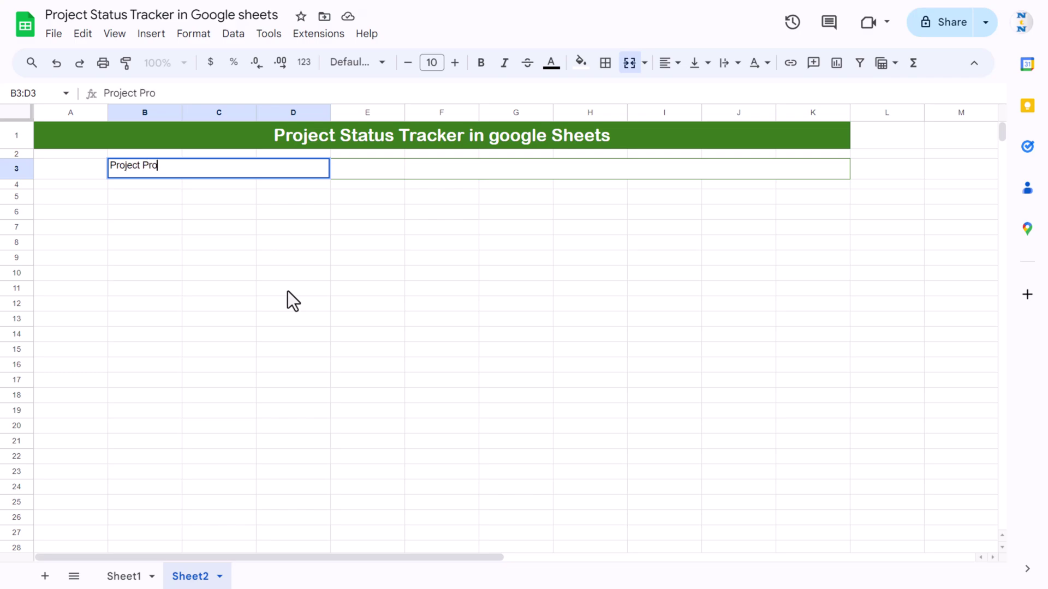
{"action": "key", "text": "Return"}
{"action": "key", "text": "Up"}
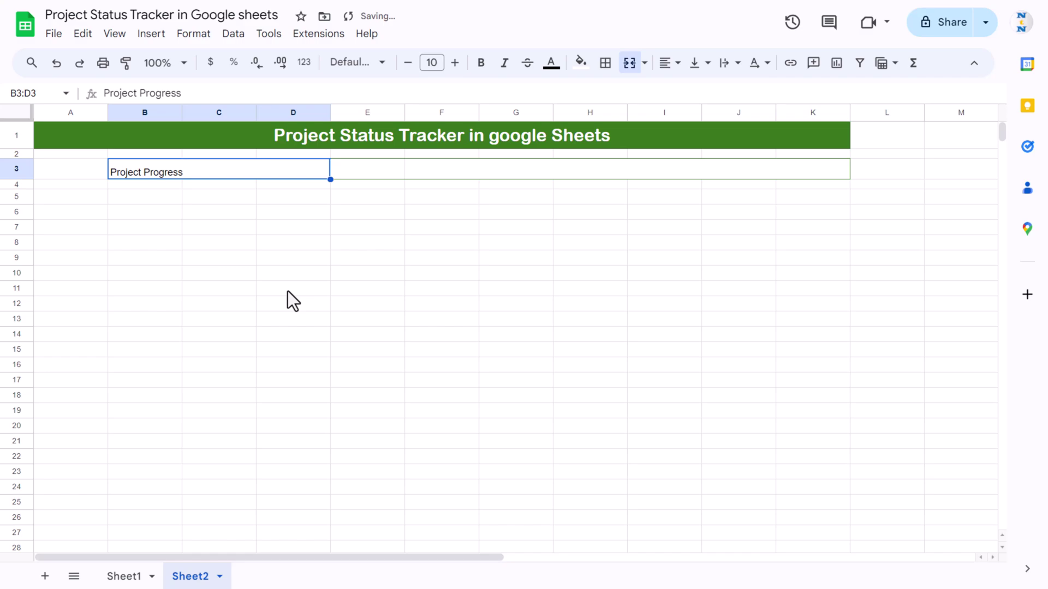
{"action": "left_click", "coordinate": [813, 169], "text": "shift"}
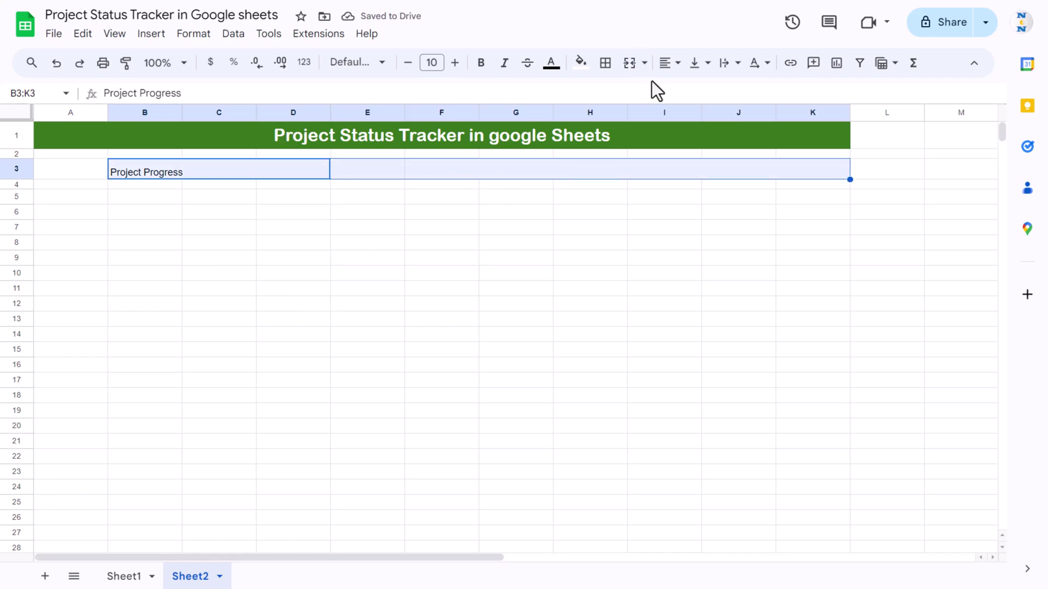
{"action": "left_click", "coordinate": [670, 64]}
{"action": "left_click", "coordinate": [690, 89]}
{"action": "left_click", "coordinate": [696, 63]}
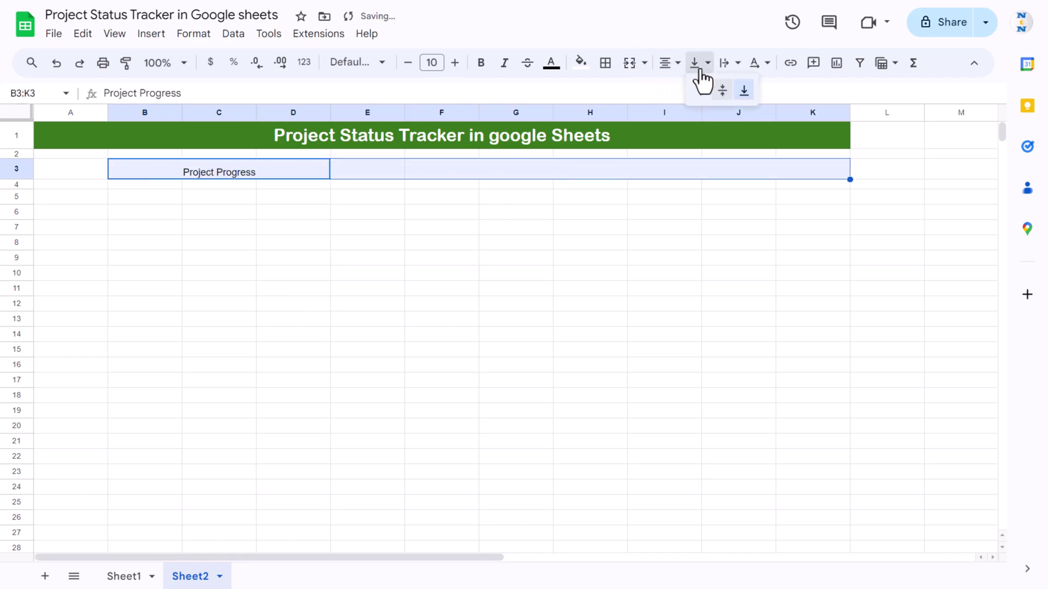
{"action": "left_click", "coordinate": [720, 91]}
{"action": "left_click", "coordinate": [455, 62]}
{"action": "left_click", "coordinate": [454, 62]}
Fill the Project Progress block dark green 1 and make its text white
{"action": "left_click", "coordinate": [343, 181]}
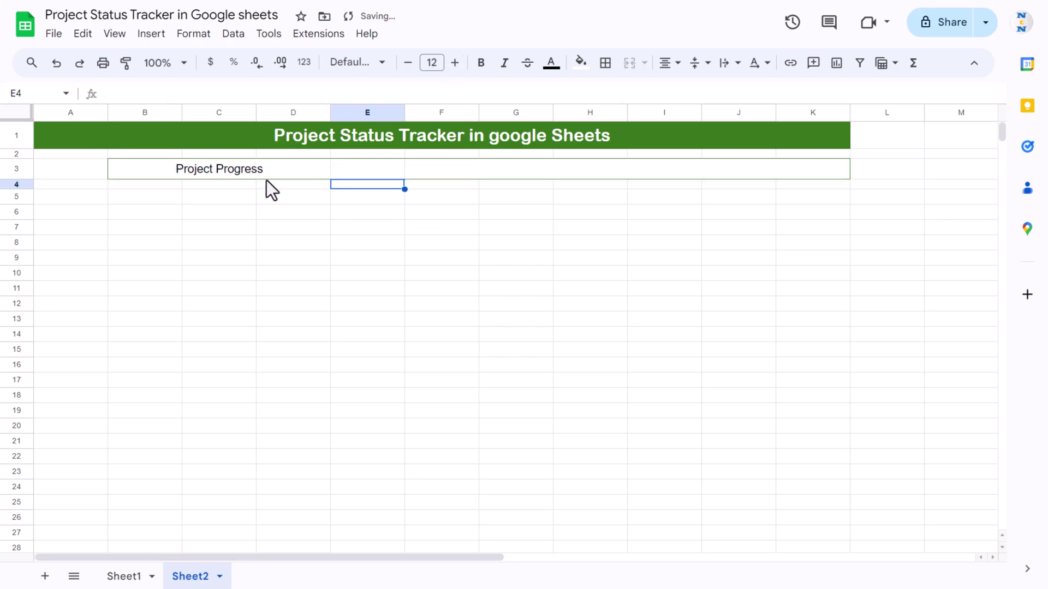
{"action": "left_click", "coordinate": [306, 173]}
{"action": "left_click", "coordinate": [581, 62]}
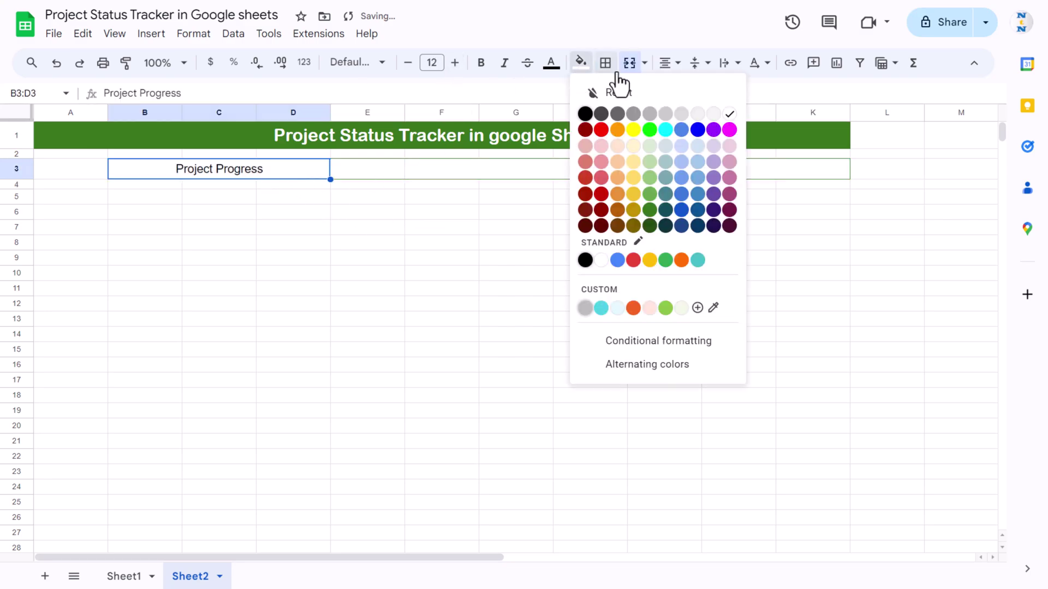
{"action": "left_click", "coordinate": [649, 194]}
{"action": "left_click", "coordinate": [551, 64]}
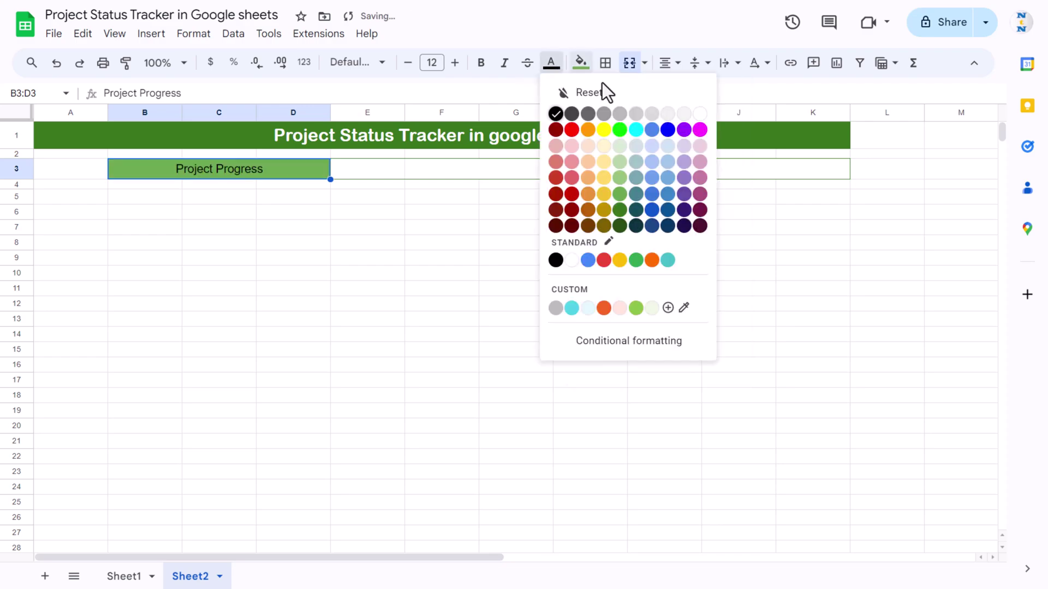
{"action": "left_click", "coordinate": [694, 115]}
{"action": "left_click", "coordinate": [468, 219]}
{"action": "left_click", "coordinate": [382, 175]}
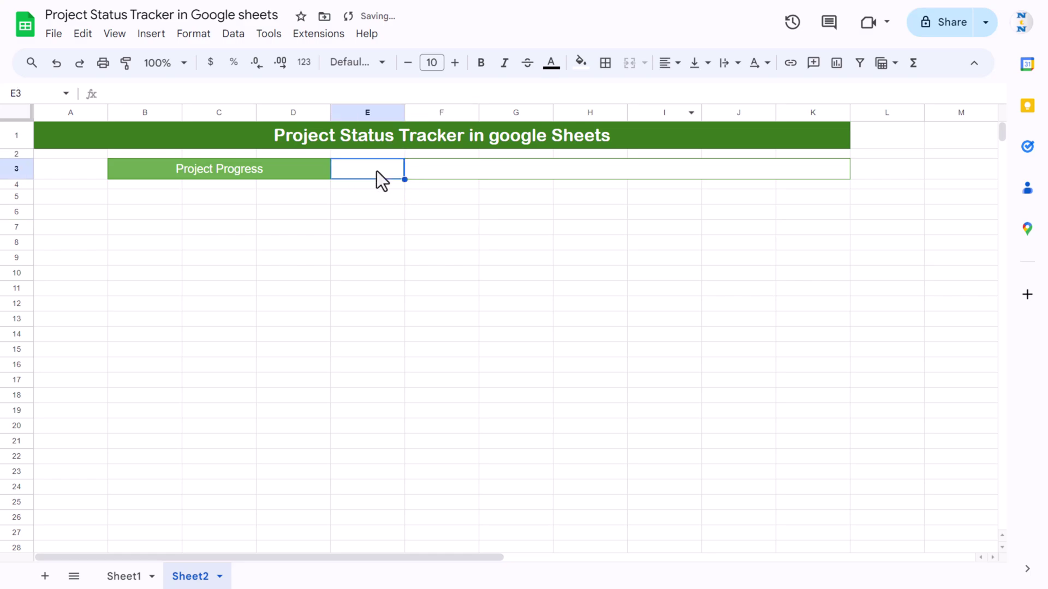
{"action": "left_click", "coordinate": [431, 173]}
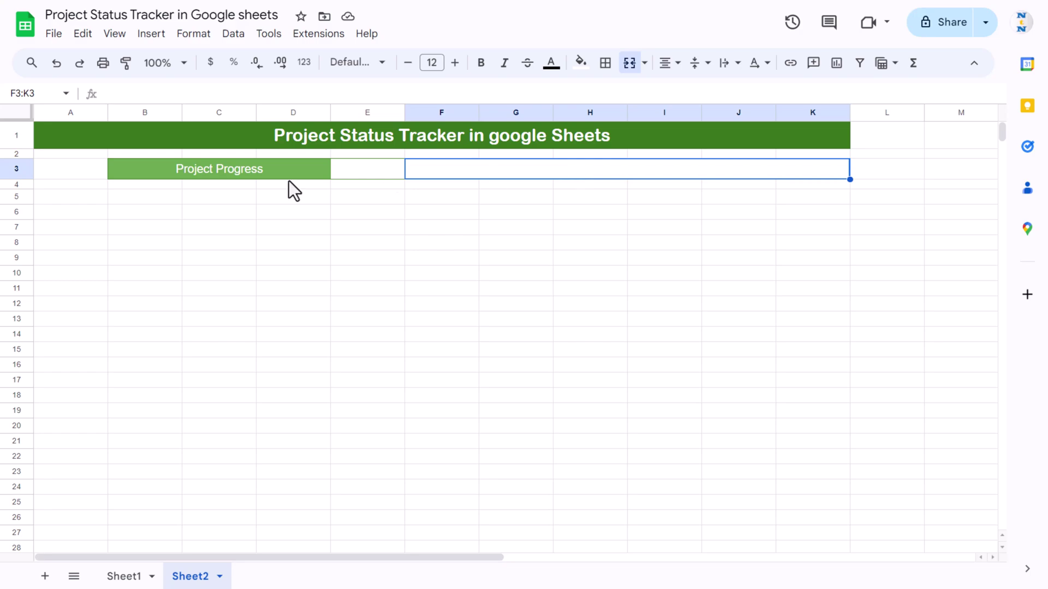
{"action": "left_click", "coordinate": [60, 198]}
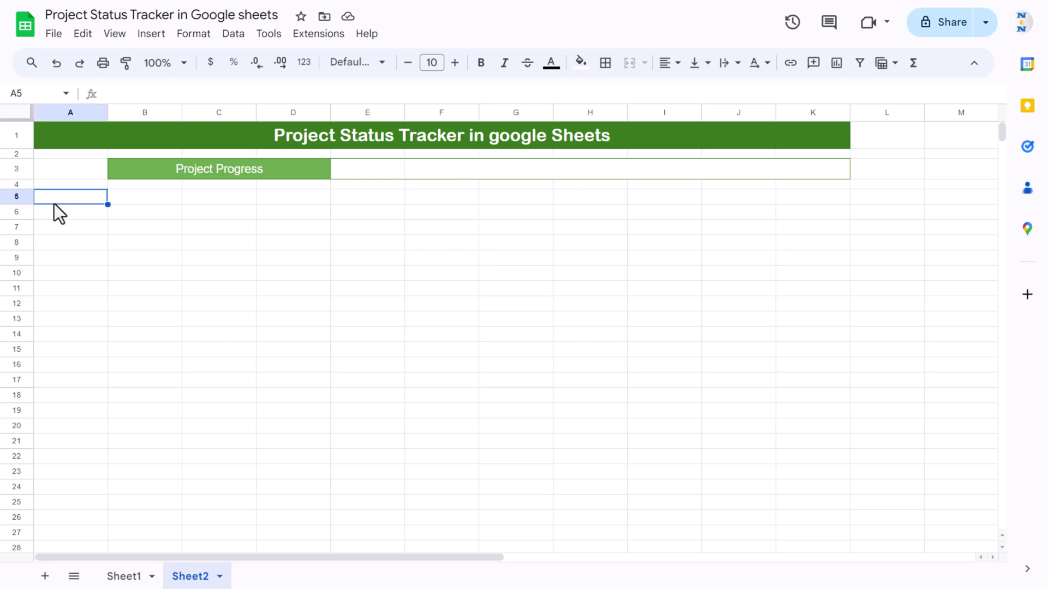
{"action": "left_click", "coordinate": [125, 577]}
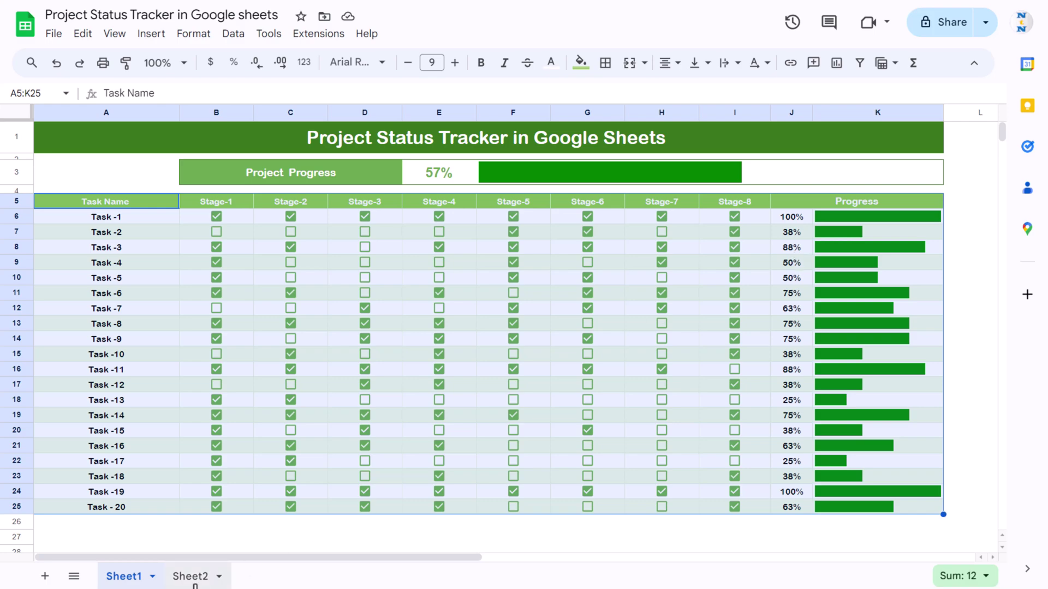
{"action": "left_click", "coordinate": [191, 577]}
Enter Task Name in A5 and Stage-1 in B5, filling Stage-2 to Stage-8 across C5:I5
{"action": "type", "text": "Task"}
{"action": "key", "text": "Return"}
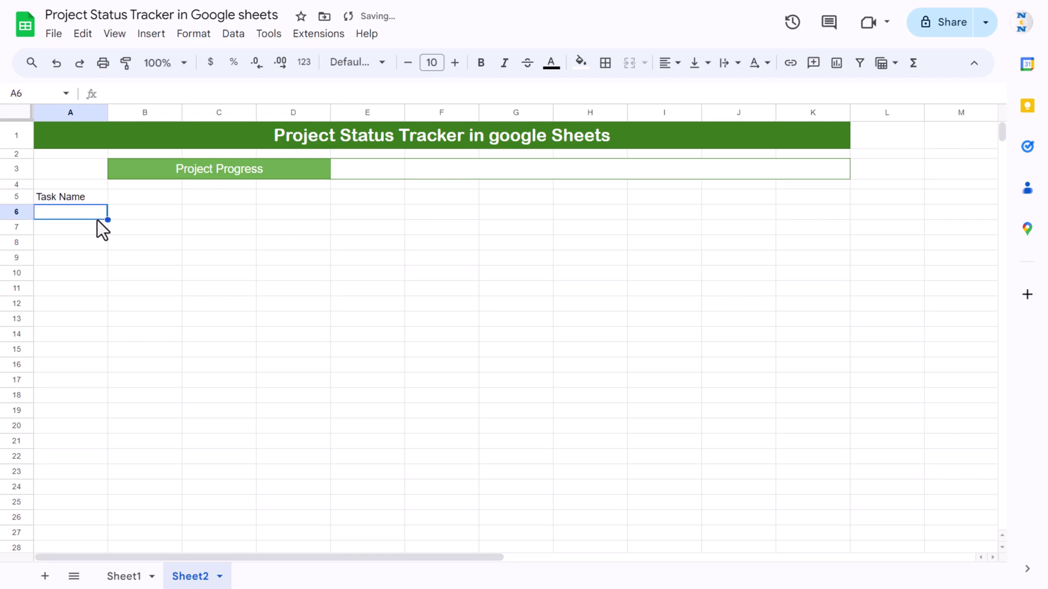
{"action": "key", "text": "Up"}
{"action": "key", "text": "Right"}
{"action": "type", "text": "Stage-1"}
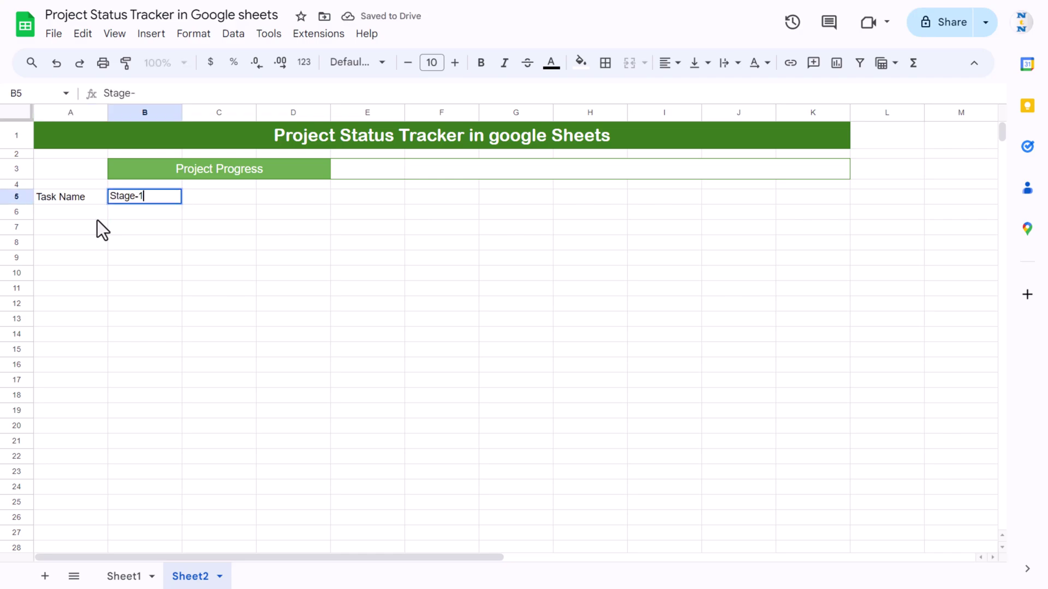
{"action": "key", "text": "Return"}
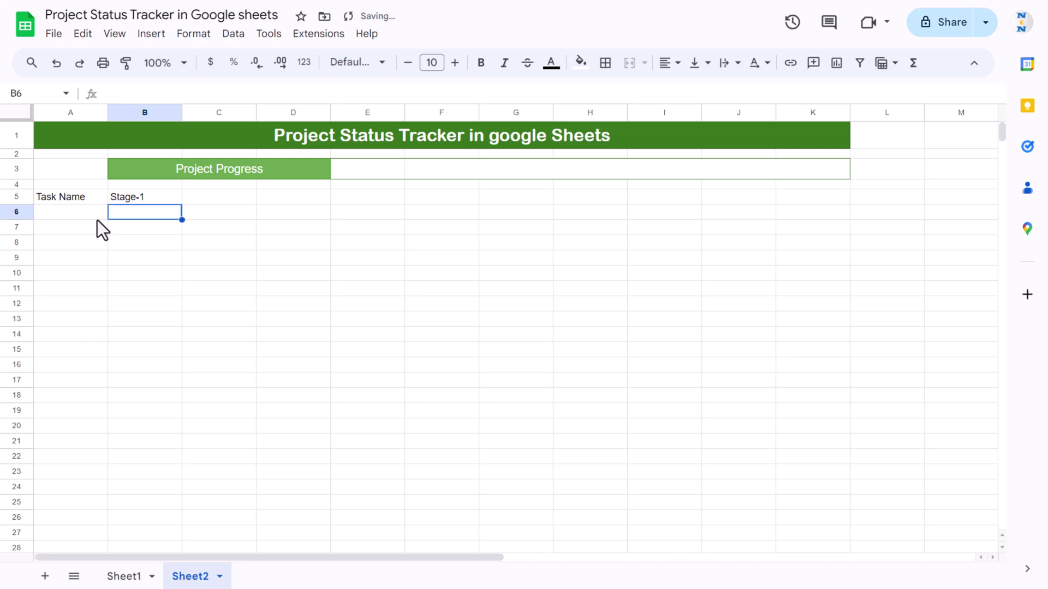
{"action": "left_click", "coordinate": [156, 194]}
{"action": "left_click_drag", "start_coordinate": [180, 203], "coordinate": [663, 205]}
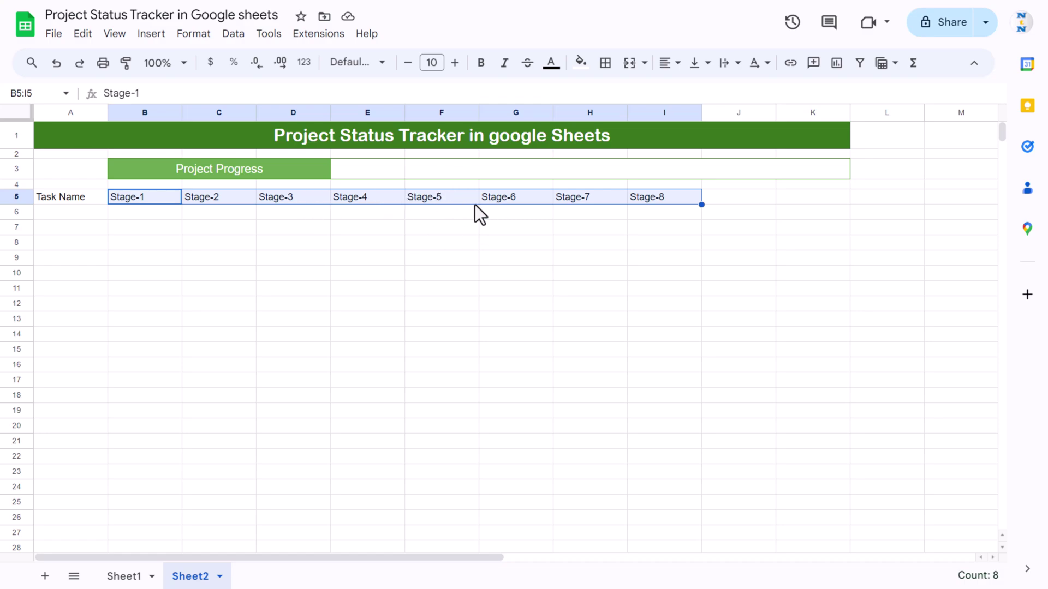
Merge J5:K5 as the 'Progress' header and select the table area down to row 24
{"action": "left_click_drag", "start_coordinate": [731, 198], "coordinate": [820, 197]}
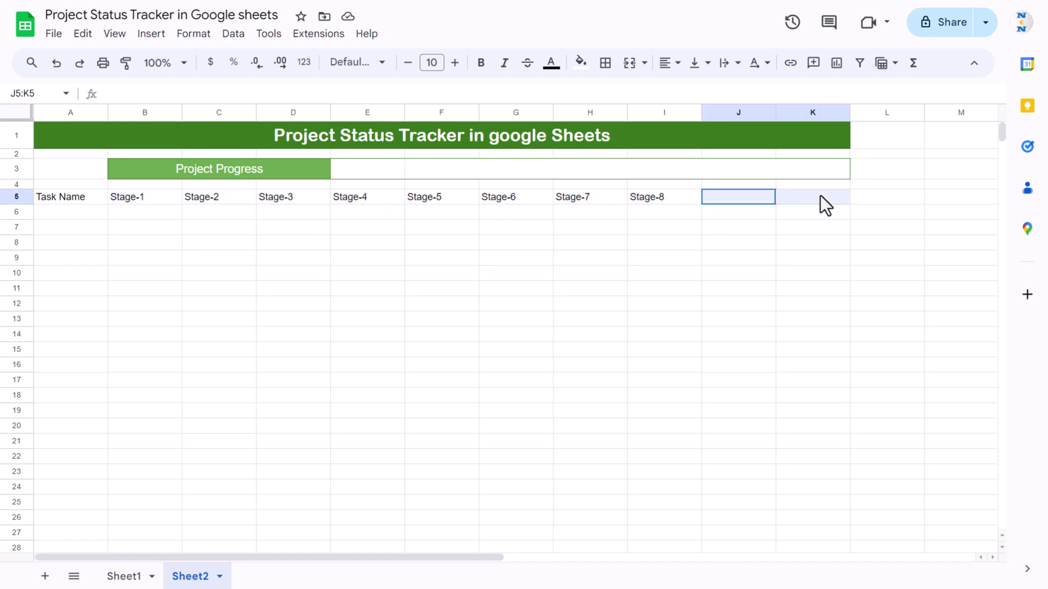
{"action": "left_click", "coordinate": [629, 64]}
{"action": "type", "text": "Progress"}
{"action": "key", "text": "Return"}
{"action": "left_click_drag", "start_coordinate": [88, 205], "coordinate": [810, 387]}
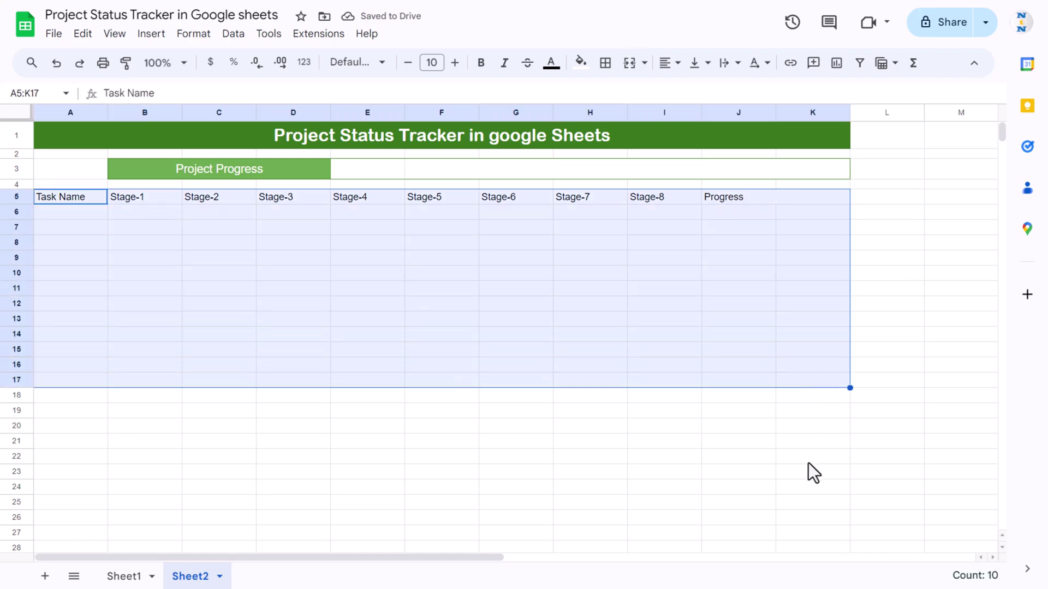
{"action": "left_click_drag", "start_coordinate": [807, 463], "coordinate": [804, 491]}
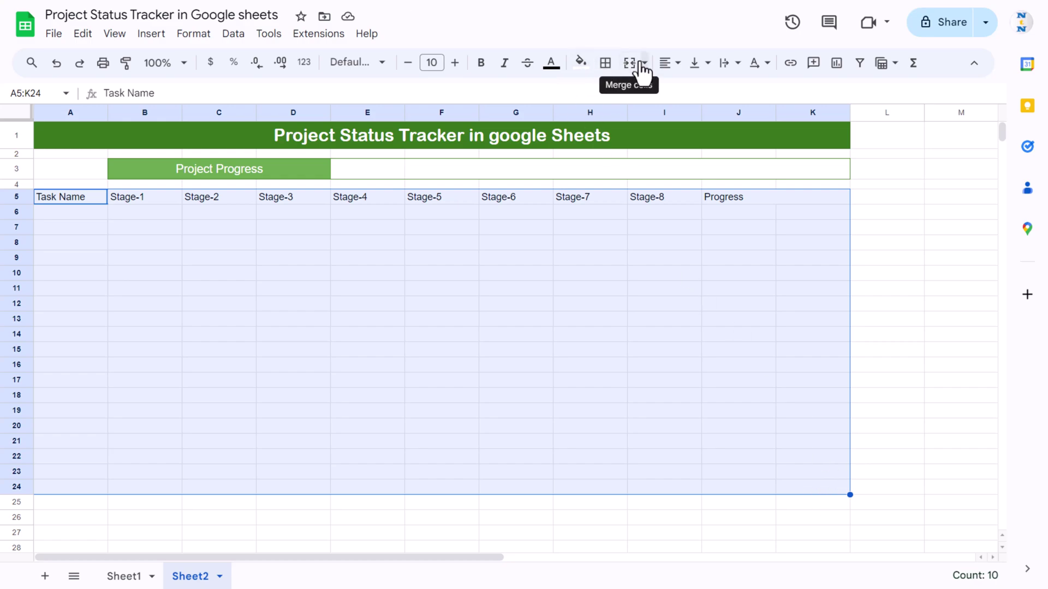
{"action": "left_click", "coordinate": [670, 64]}
{"action": "left_click", "coordinate": [692, 89]}
{"action": "left_click", "coordinate": [703, 65]}
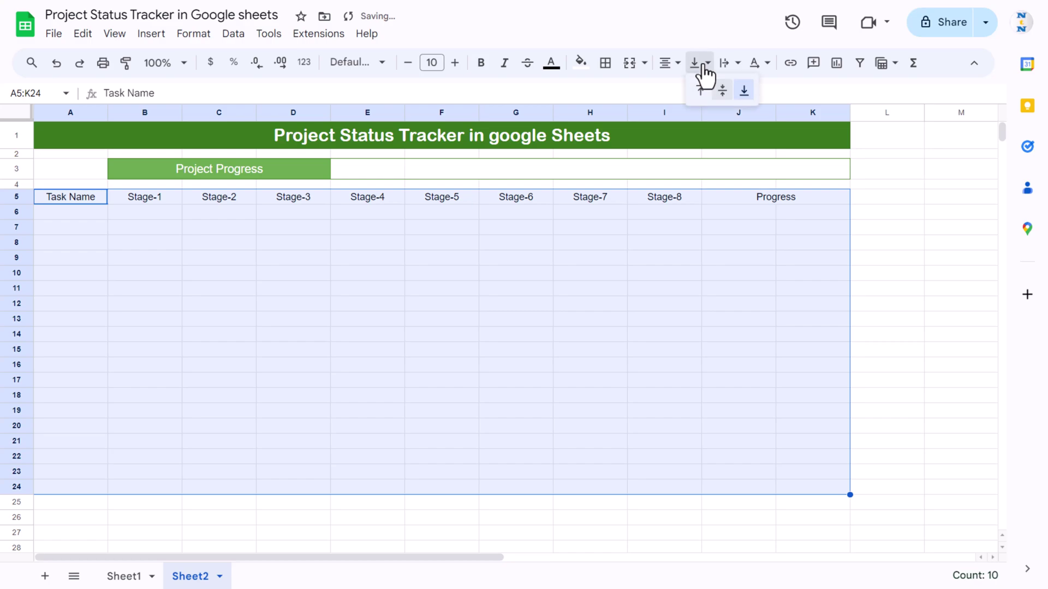
{"action": "left_click", "coordinate": [722, 90]}
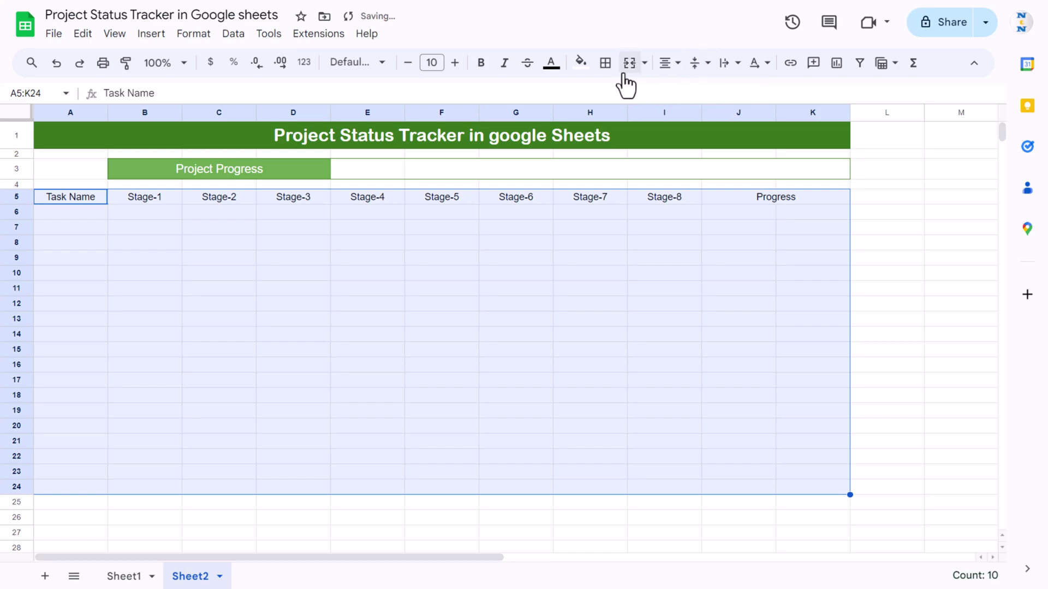
{"action": "left_click", "coordinate": [581, 64]}
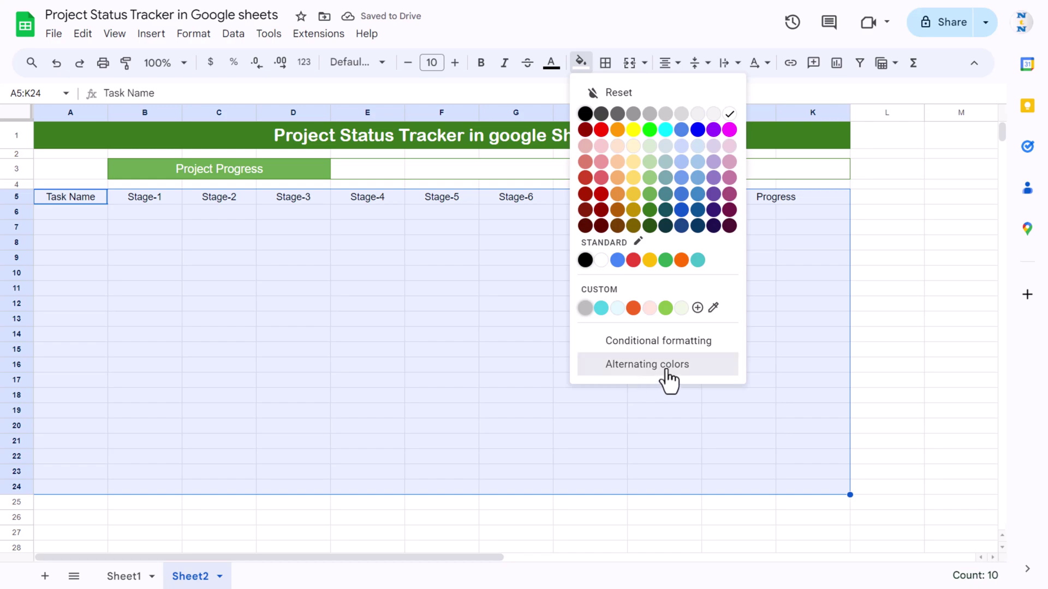
{"action": "left_click", "coordinate": [666, 366]}
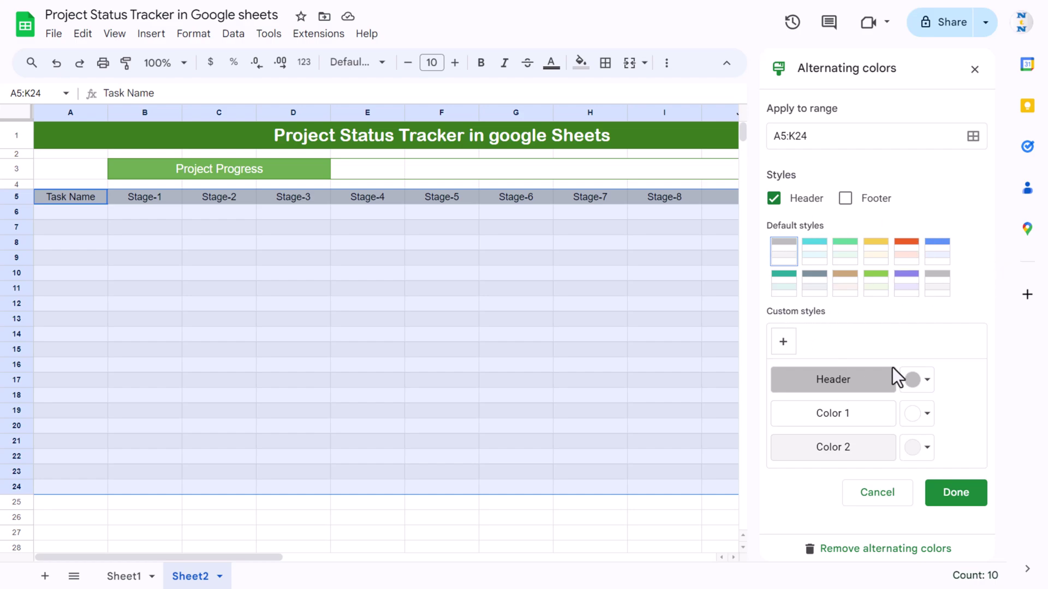
{"action": "left_click", "coordinate": [878, 290]}
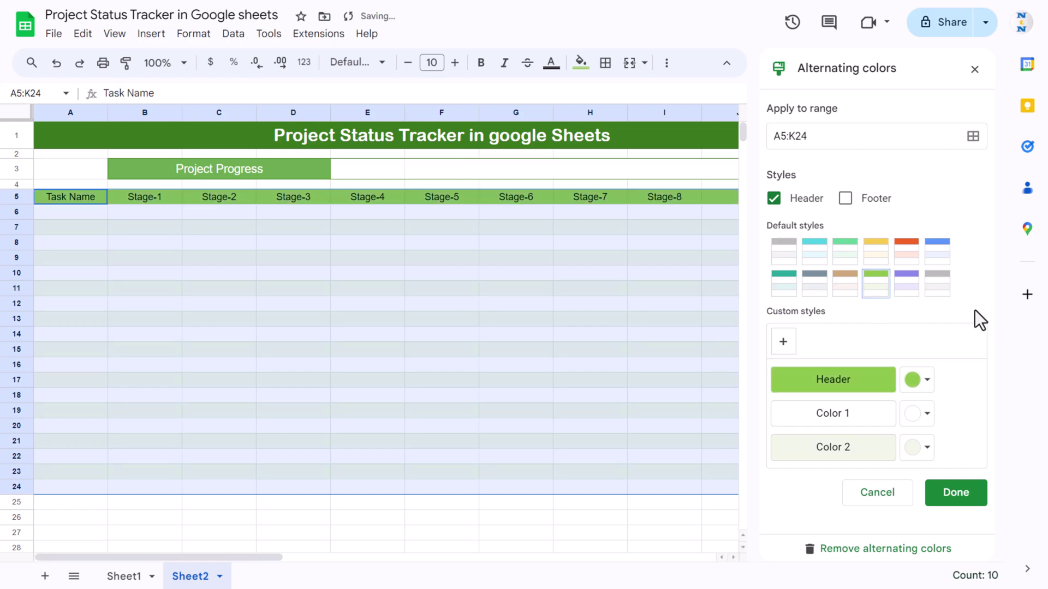
{"action": "left_click", "coordinate": [966, 496]}
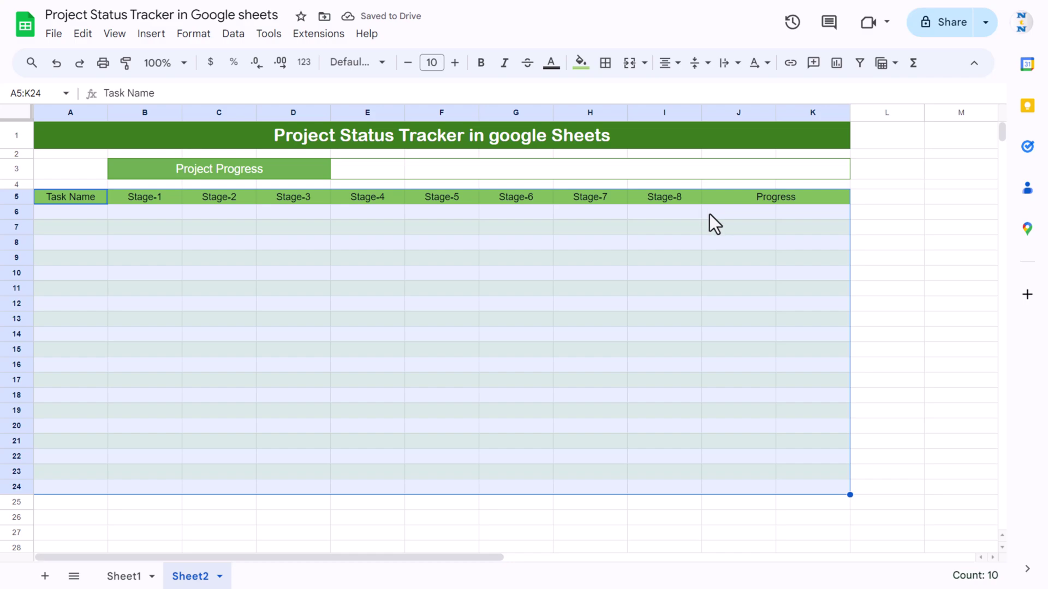
{"action": "left_click", "coordinate": [794, 194]}
{"action": "key", "text": "ctrl+shift+Left"}
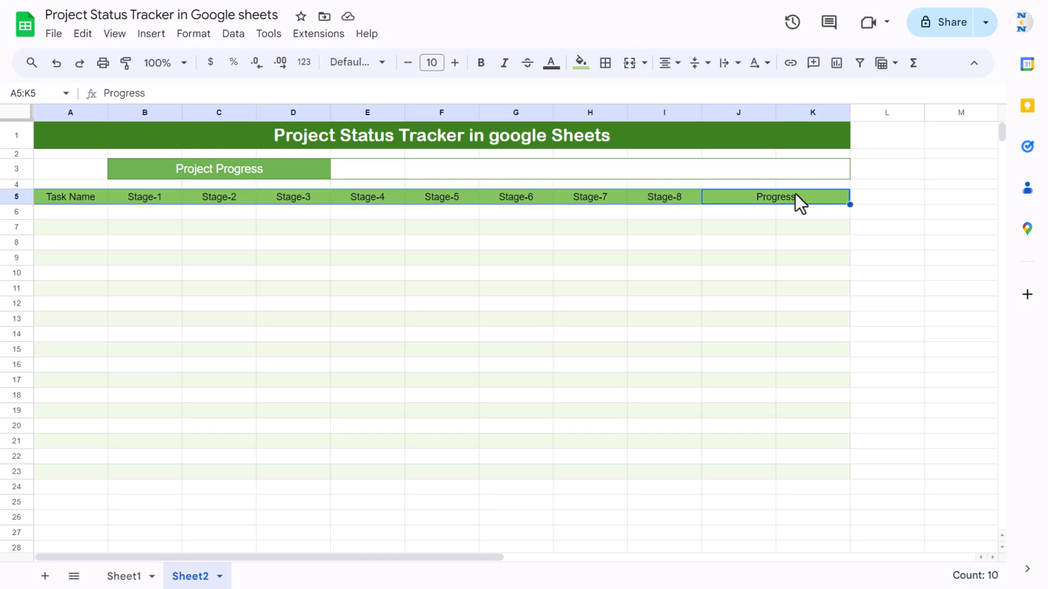
{"action": "left_click", "coordinate": [551, 62]}
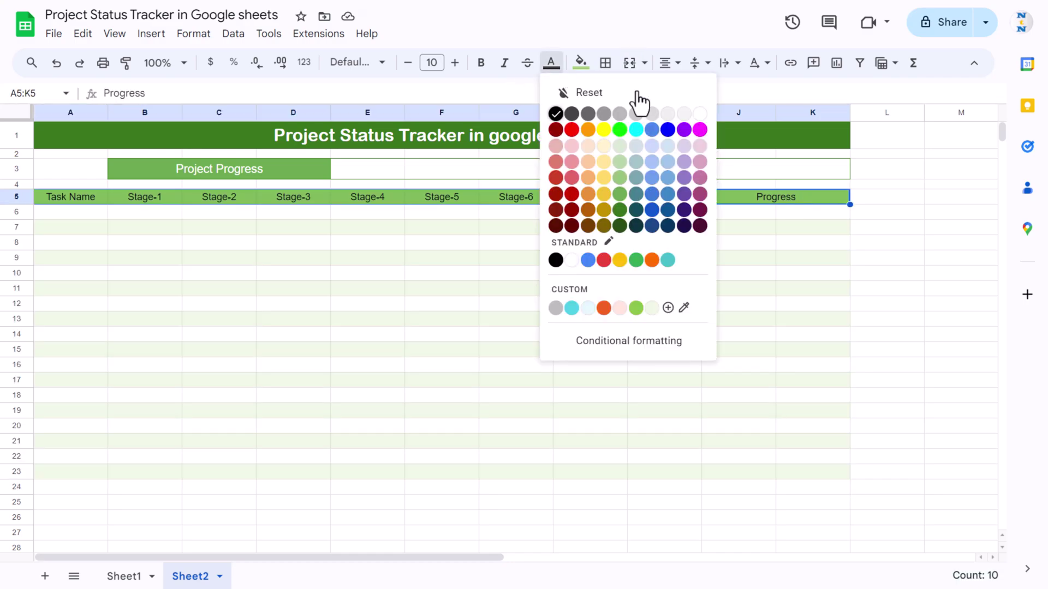
{"action": "left_click", "coordinate": [700, 114]}
{"action": "left_click", "coordinate": [277, 260]}
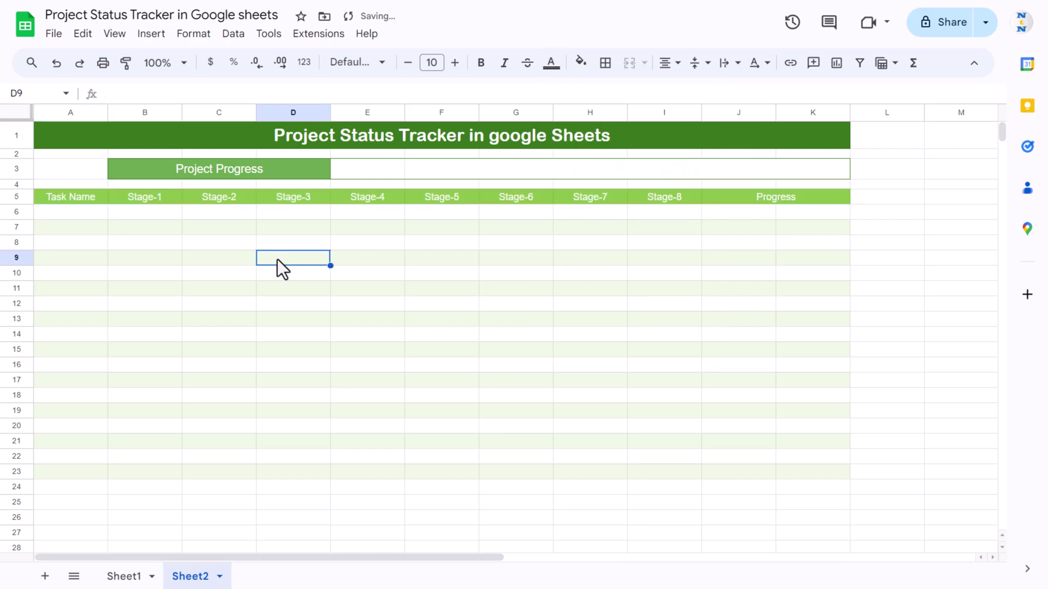
{"action": "key", "text": "Home"}
{"action": "key", "text": "Up"}
{"action": "key", "text": "Up"}
{"action": "key", "text": "Up"}
Widen column A and fill Task-1 through Task-18 down A6:A23, then select B6:I23
{"action": "left_click_drag", "start_coordinate": [107, 113], "coordinate": [121, 112]}
{"action": "type", "text": "Task-1"}
{"action": "key", "text": "Return"}
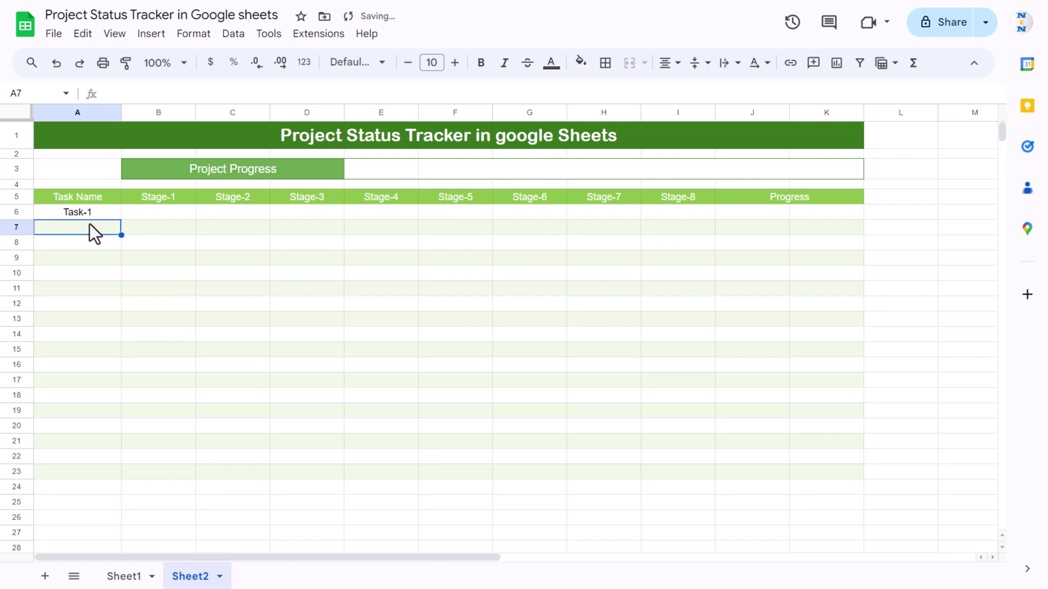
{"action": "left_click", "coordinate": [103, 214]}
{"action": "left_click_drag", "start_coordinate": [121, 219], "coordinate": [129, 480]}
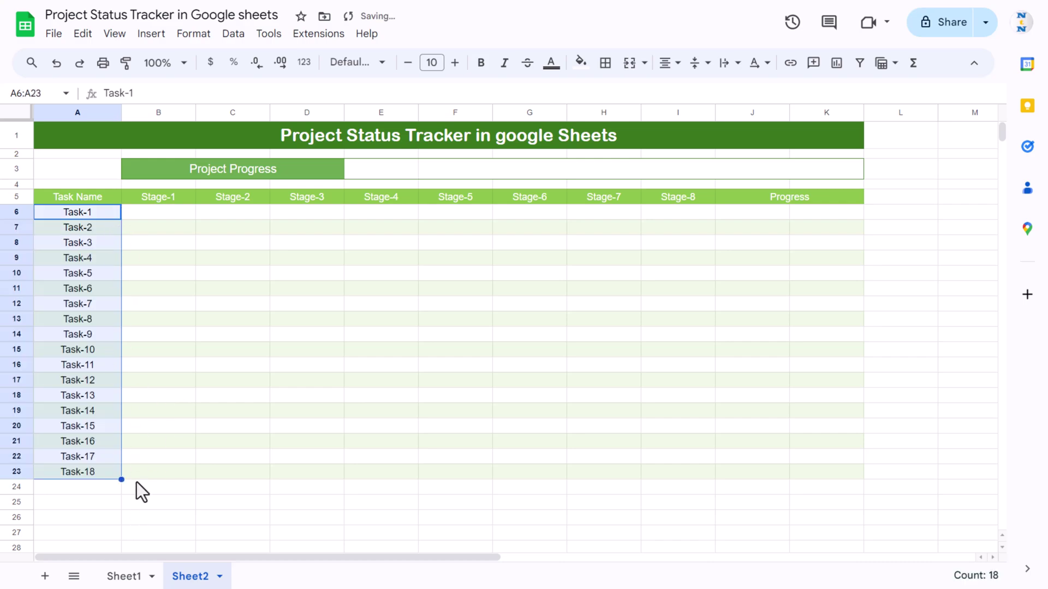
{"action": "left_click", "coordinate": [163, 216]}
{"action": "left_click_drag", "start_coordinate": [165, 211], "coordinate": [683, 469]}
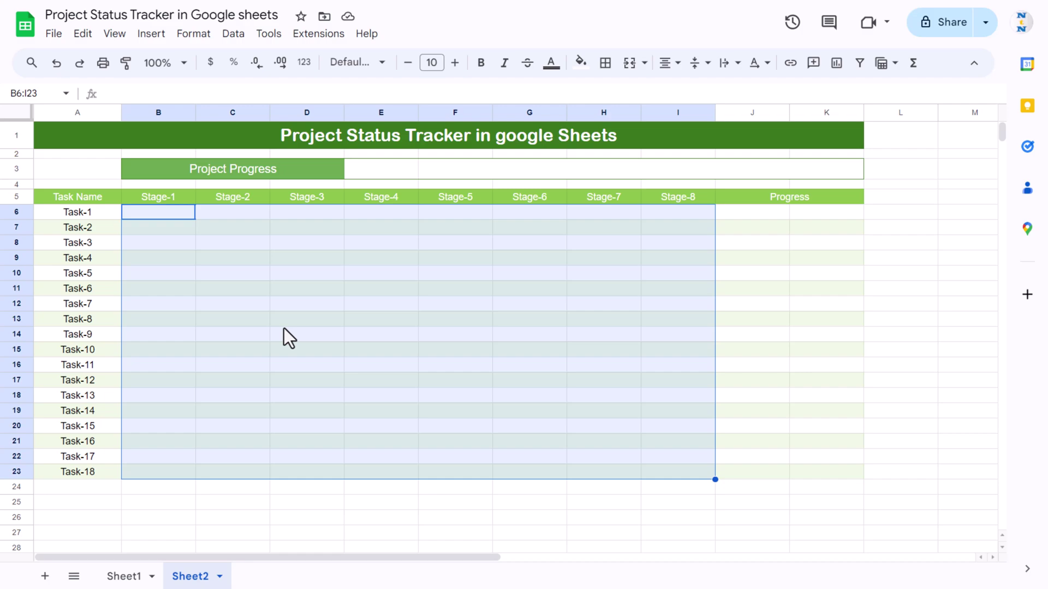
Insert checkboxes into B6:I23 at size 9 with dark green colour
{"action": "left_click", "coordinate": [157, 36]}
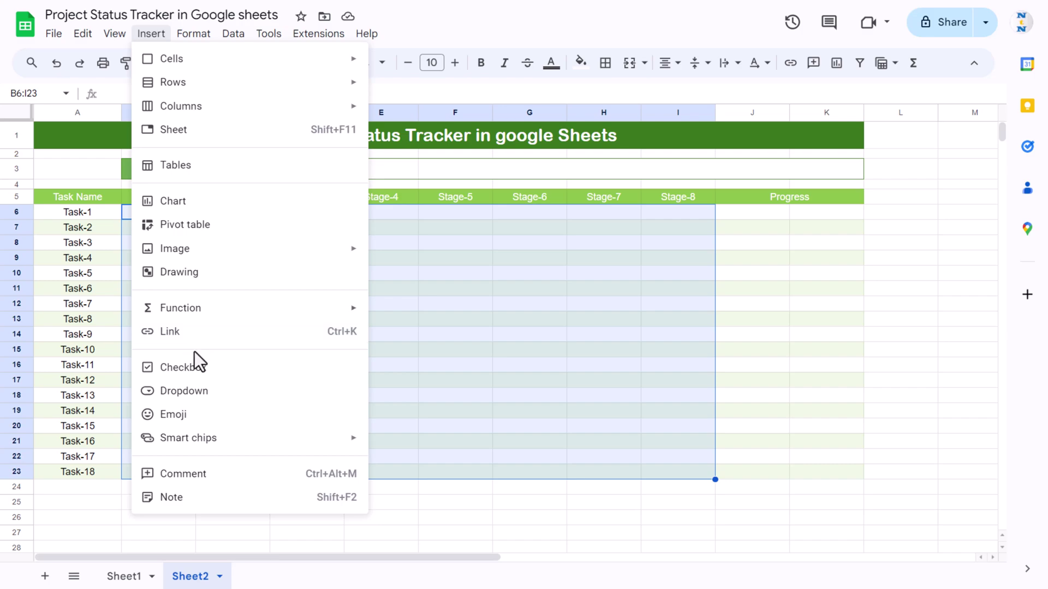
{"action": "left_click", "coordinate": [194, 367]}
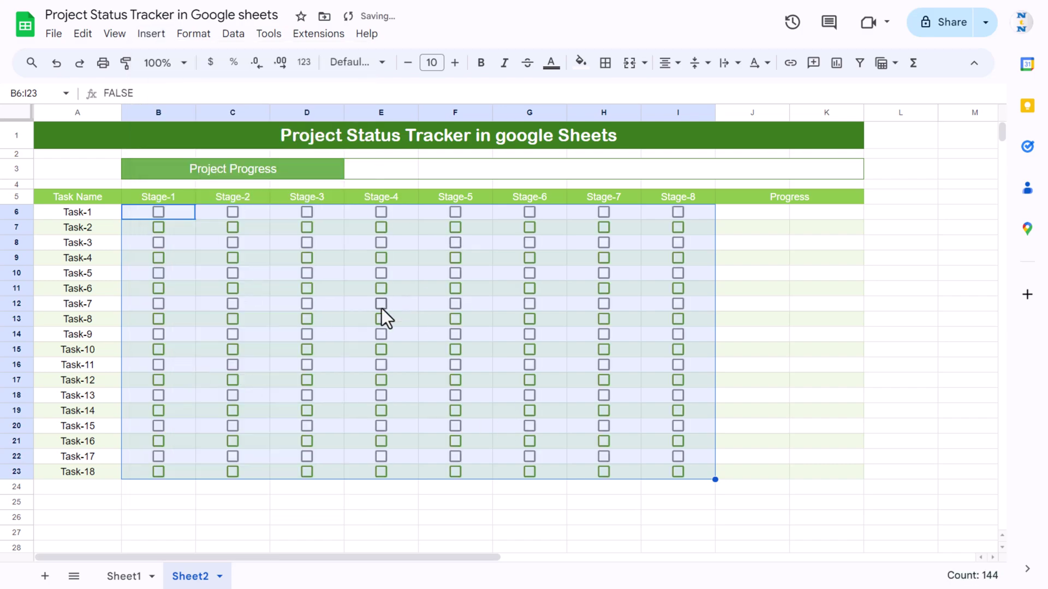
{"action": "left_click", "coordinate": [407, 62]}
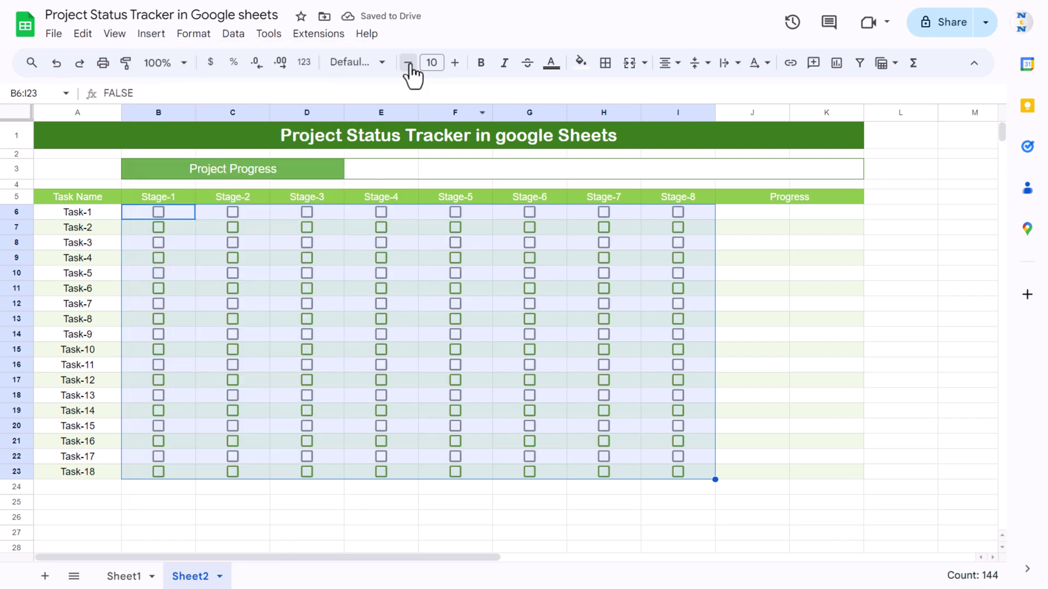
{"action": "left_click", "coordinate": [551, 62]}
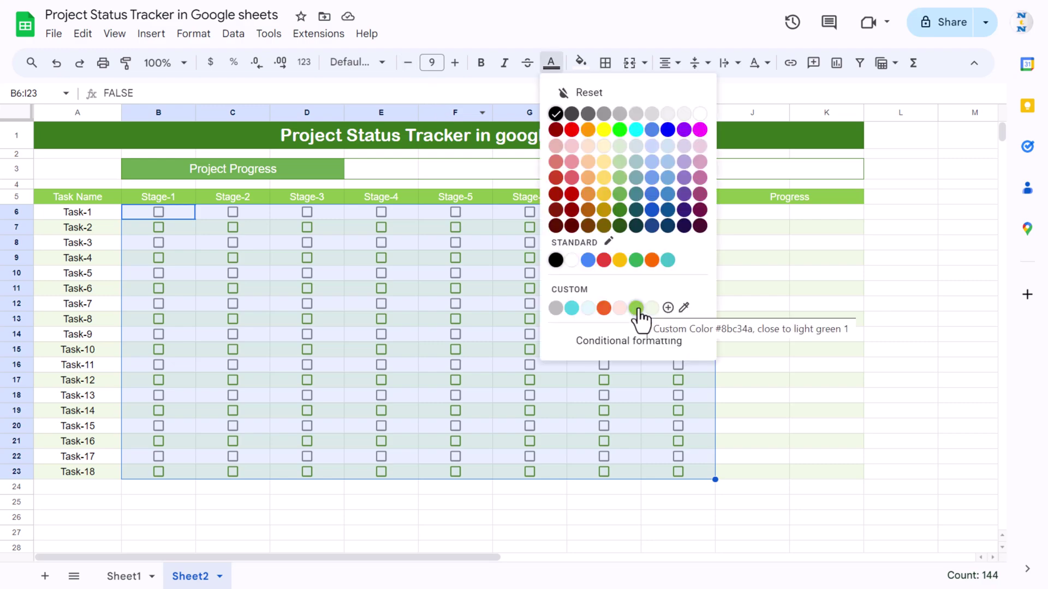
{"action": "left_click", "coordinate": [636, 308]}
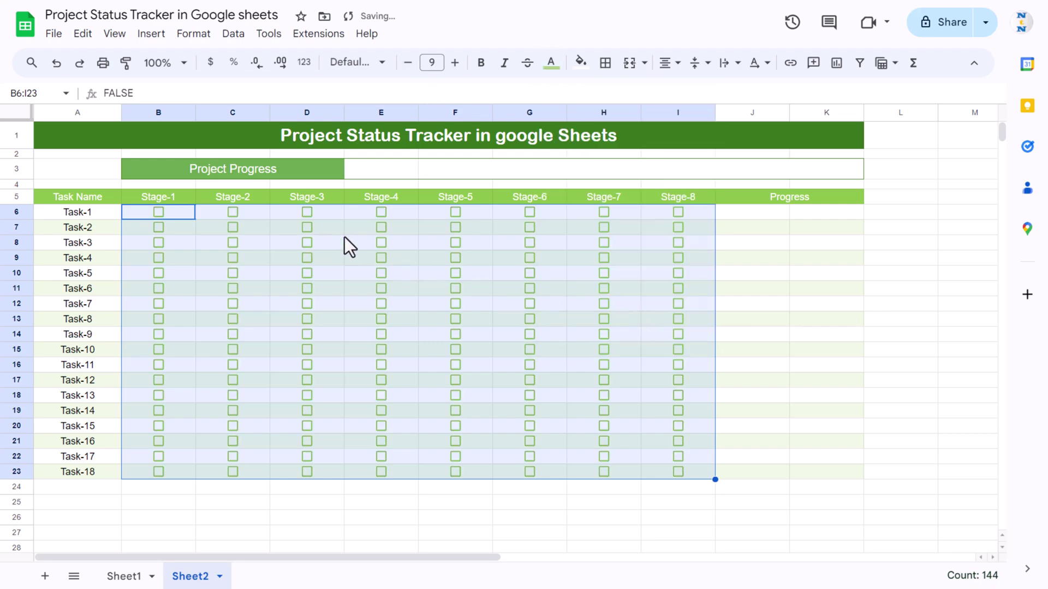
{"action": "left_click", "coordinate": [551, 62]}
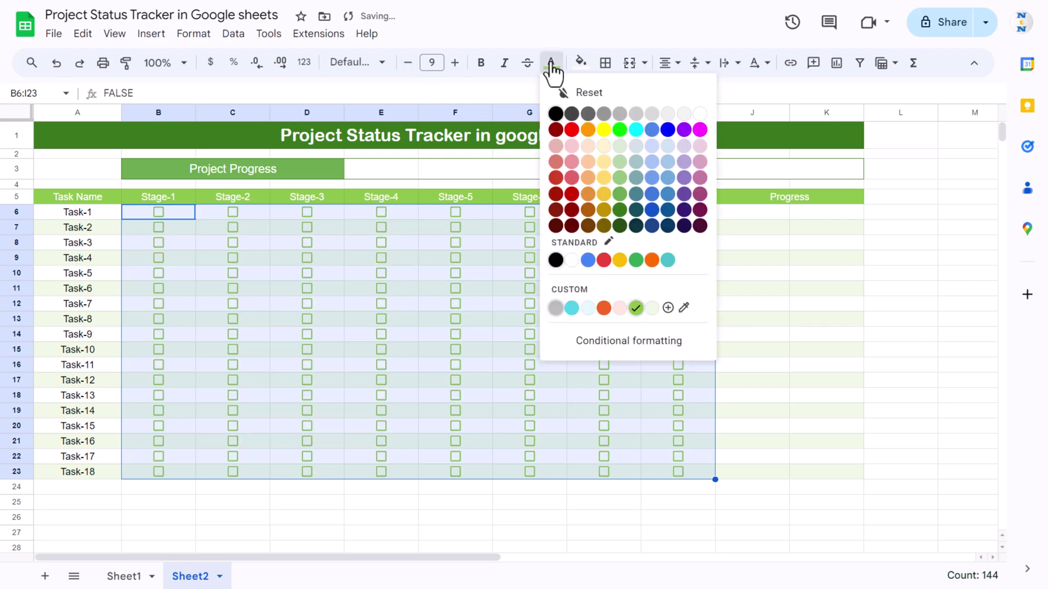
{"action": "left_click", "coordinate": [623, 198]}
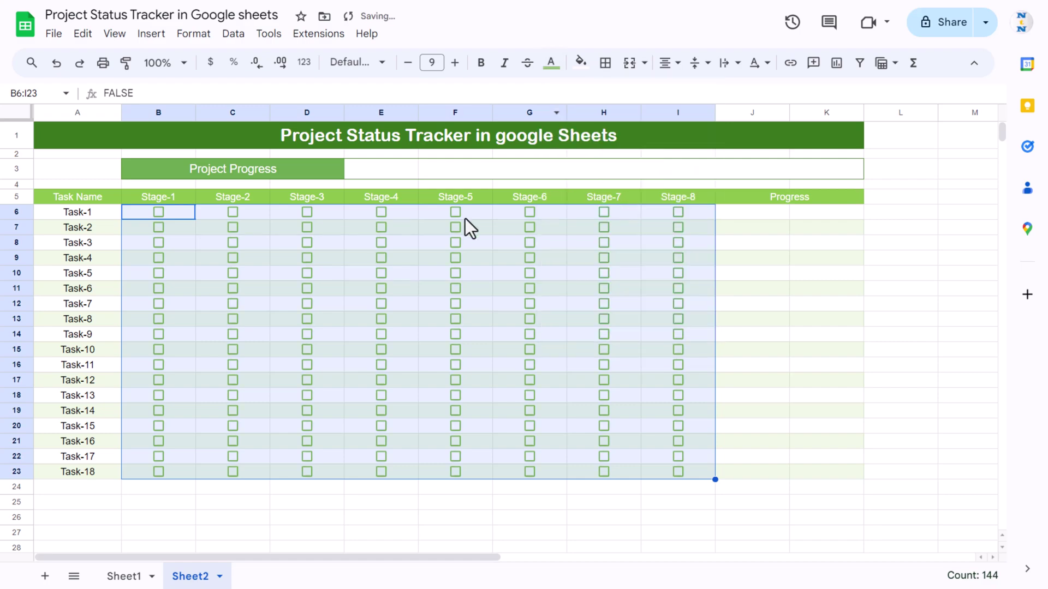
{"action": "left_click", "coordinate": [749, 226]}
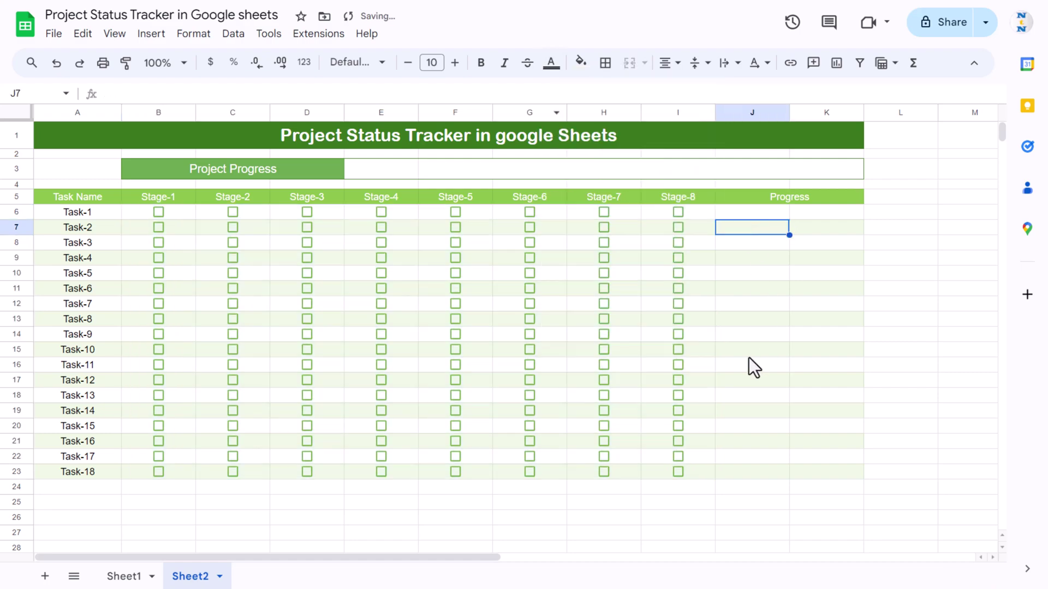
Tick Task-1's Stage-1 and Stage-2 and Task-2's Stage-2, then narrow column J
{"action": "left_click", "coordinate": [160, 213]}
{"action": "left_click", "coordinate": [231, 213]}
{"action": "left_click", "coordinate": [233, 227]}
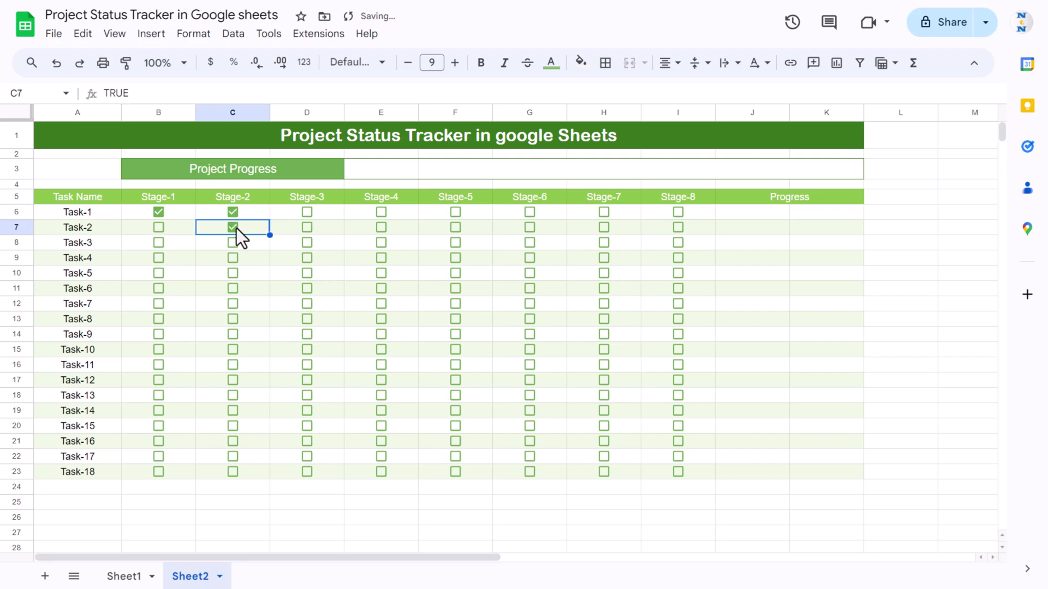
{"action": "left_click", "coordinate": [753, 213]}
{"action": "left_click_drag", "start_coordinate": [789, 113], "coordinate": [768, 113]}
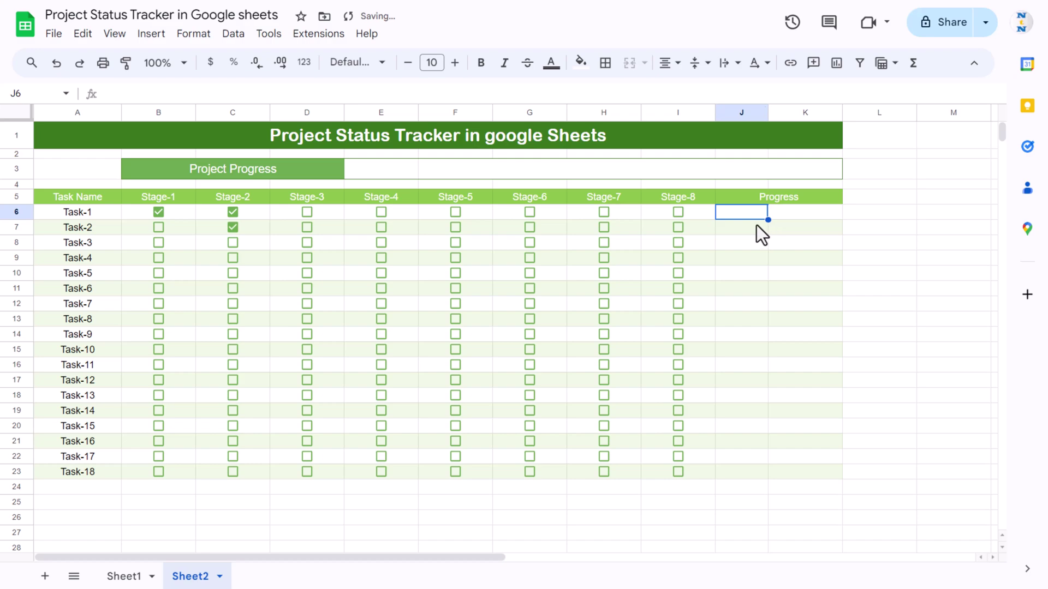
Widen column K and hide the sheet's gridlines
{"action": "left_click_drag", "start_coordinate": [842, 113], "coordinate": [887, 112]}
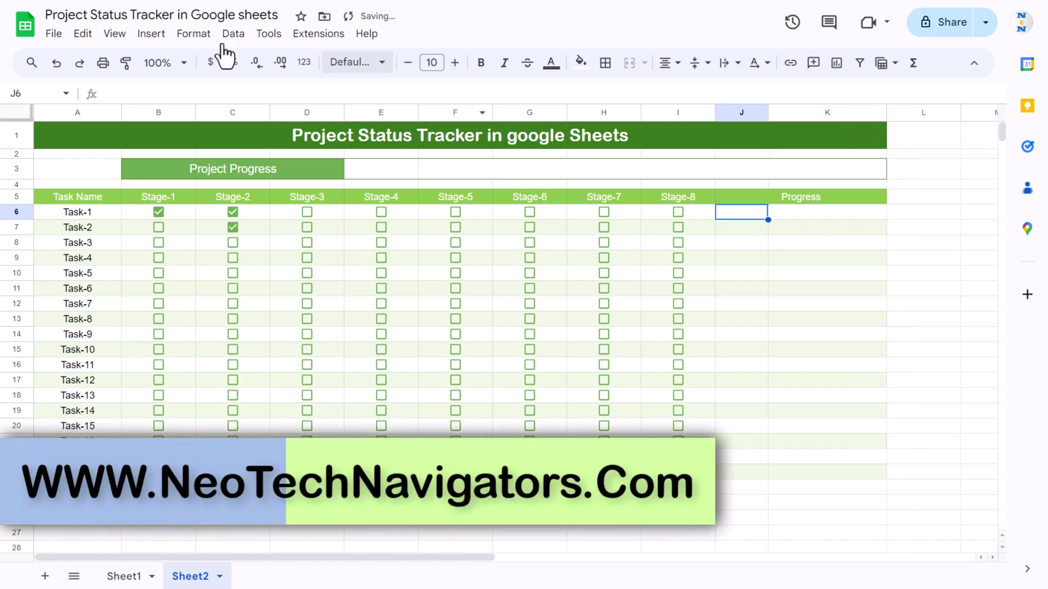
{"action": "left_click", "coordinate": [115, 33]}
{"action": "mouse_move", "coordinate": [310, 71]}
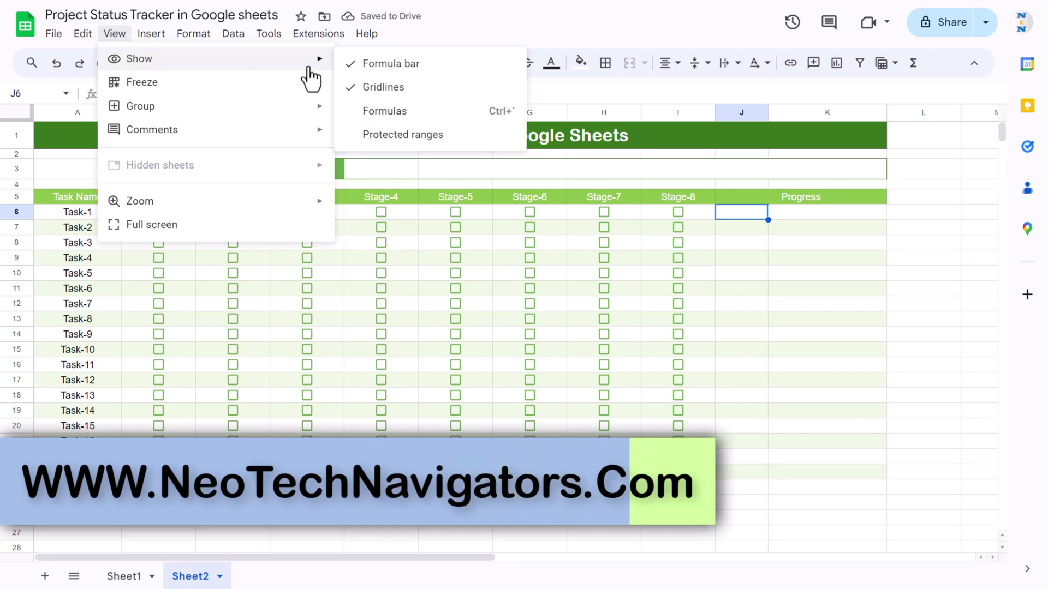
{"action": "left_click", "coordinate": [388, 87]}
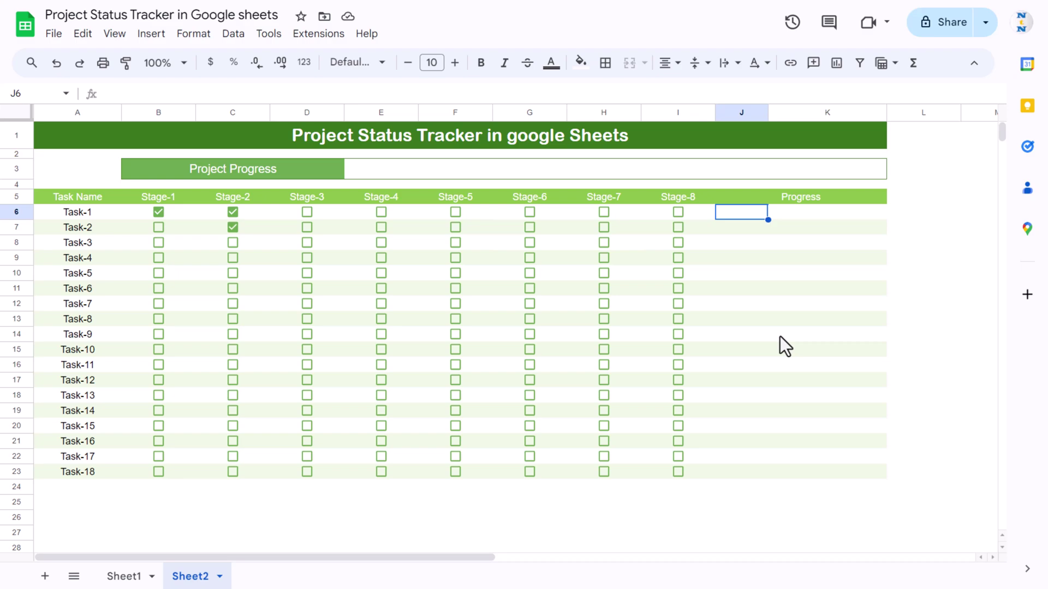
Leave Task-1's Stage-1 checkbox unticked and inspect its FALSE value
{"action": "left_click", "coordinate": [191, 211]}
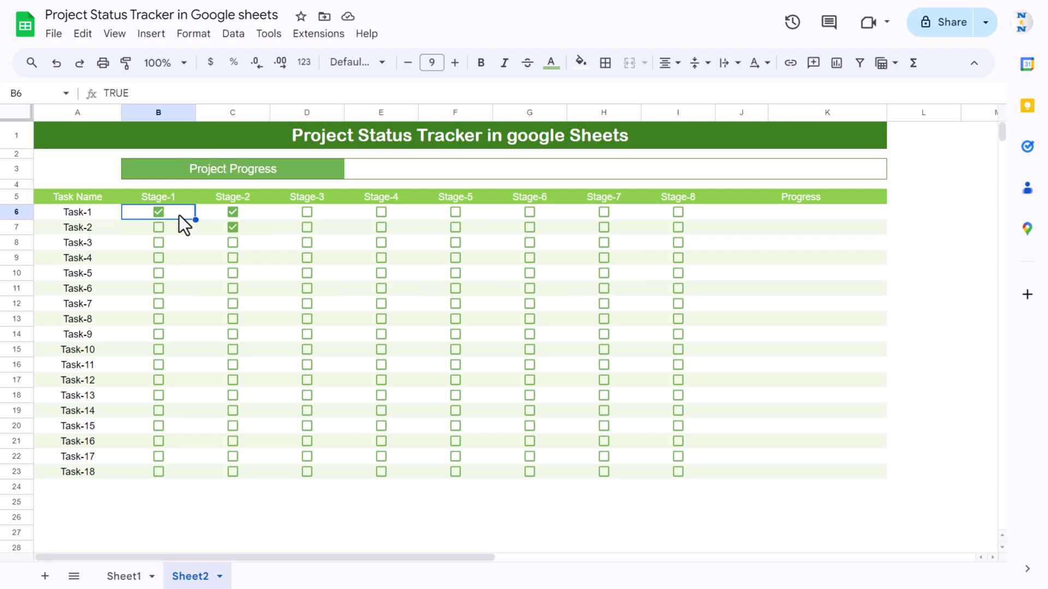
{"action": "left_click", "coordinate": [159, 213]}
{"action": "left_click", "coordinate": [159, 213]}
{"action": "left_click", "coordinate": [159, 213]}
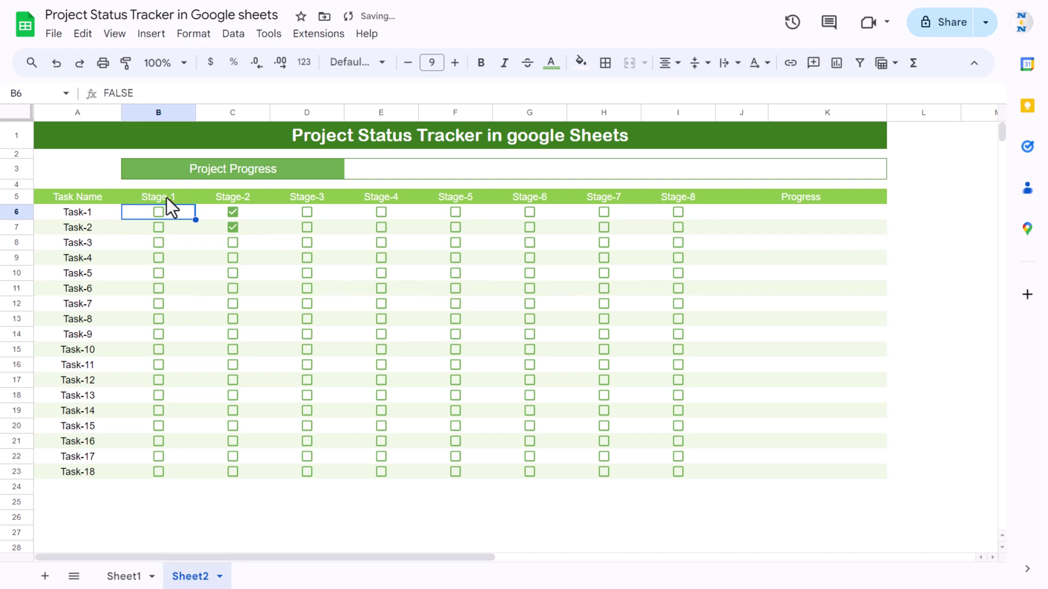
{"action": "double_click", "coordinate": [133, 93]}
{"action": "key", "text": "Escape"}
Enter =COUNTIF(B6:I6,TRUE) in J6 to count Task-1's ticked stages
{"action": "left_click", "coordinate": [742, 216]}
{"action": "type", "text": "=cou"}
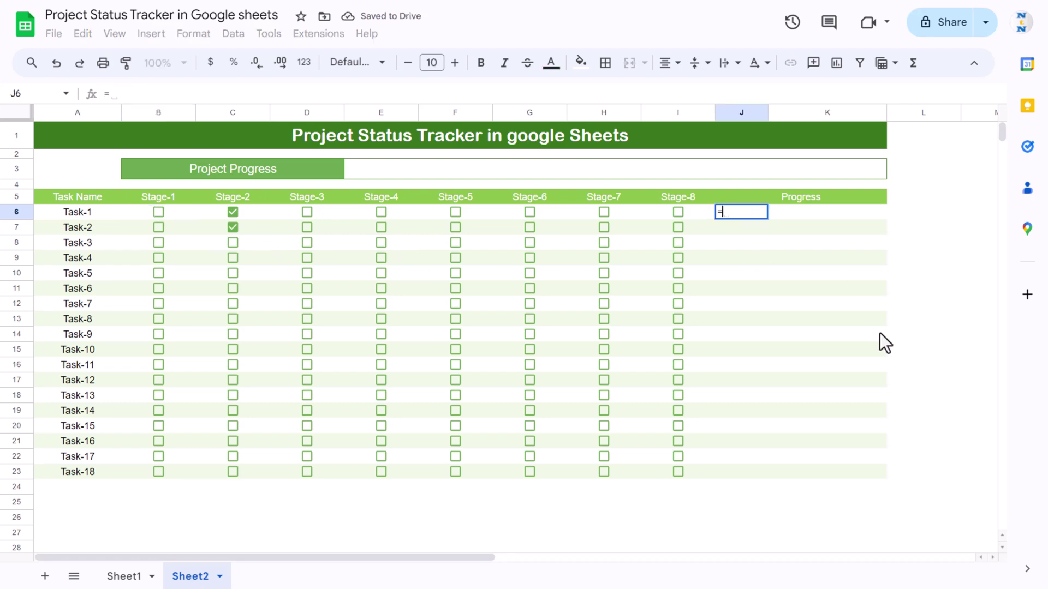
{"action": "key", "text": "Down"}
{"action": "key", "text": "Down"}
{"action": "key", "text": "Down"}
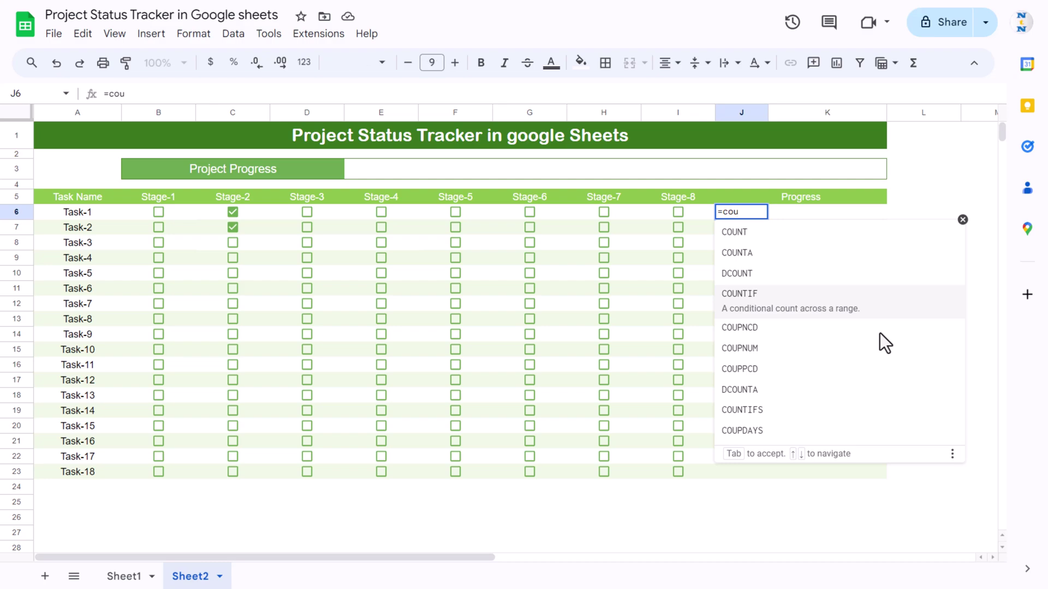
{"action": "key", "text": "Tab"}
{"action": "type", "text": "H6:I6"}
{"action": "key", "text": "shift+Left"}
{"action": "key", "text": "shift+Left"}
{"action": "key", "text": "shift+Left"}
{"action": "key", "text": "shift+Left"}
{"action": "key", "text": "shift+Left"}
{"action": "key", "text": "shift+Left"}
{"action": "key", "text": "shift+Left"}
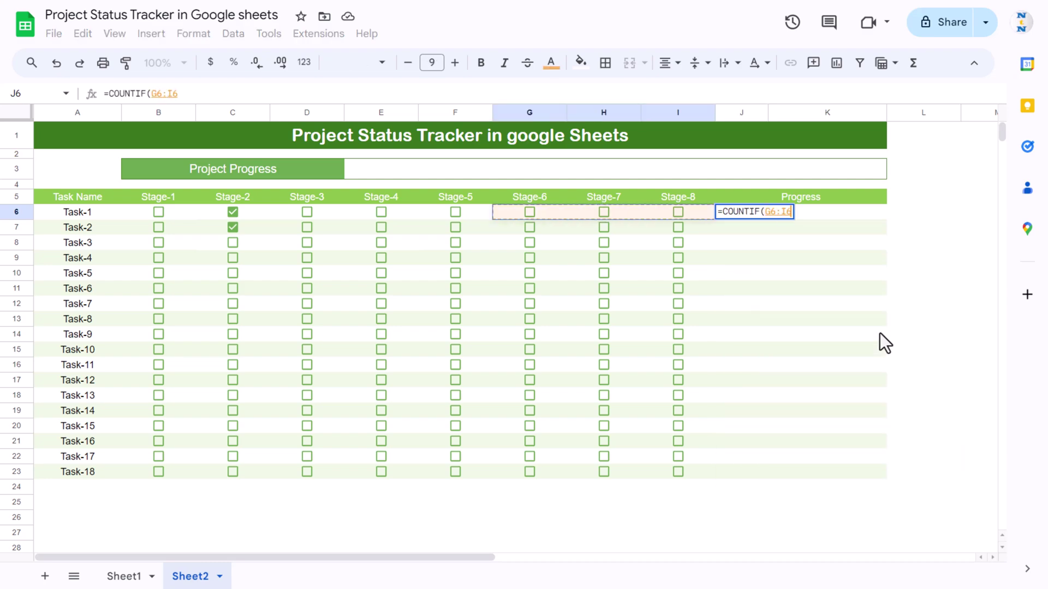
{"action": "key", "text": "shift+Right"}
{"action": "type", "text": ",tru"}
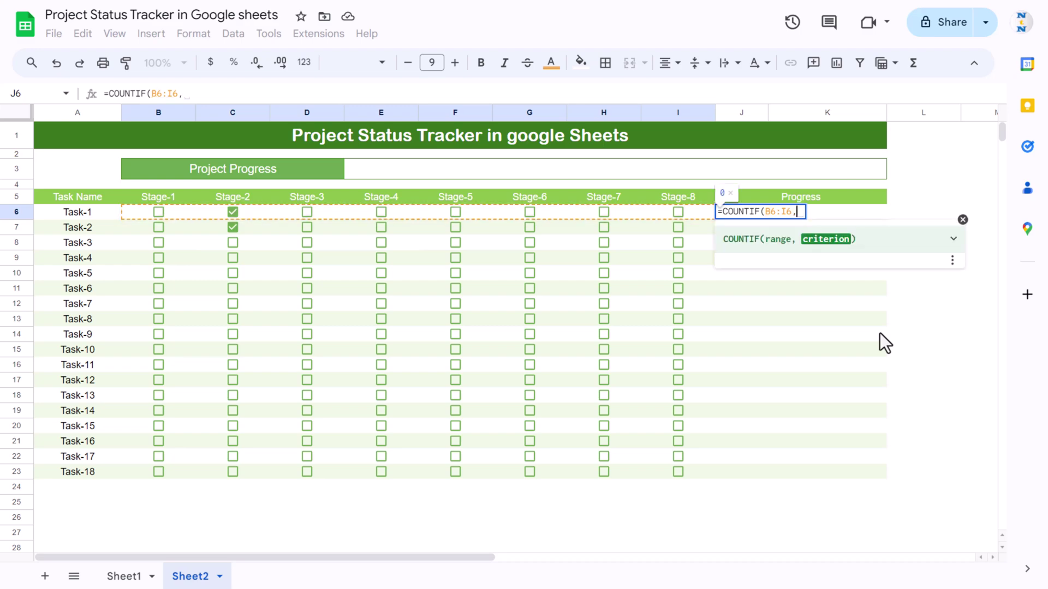
{"action": "key", "text": "Down"}
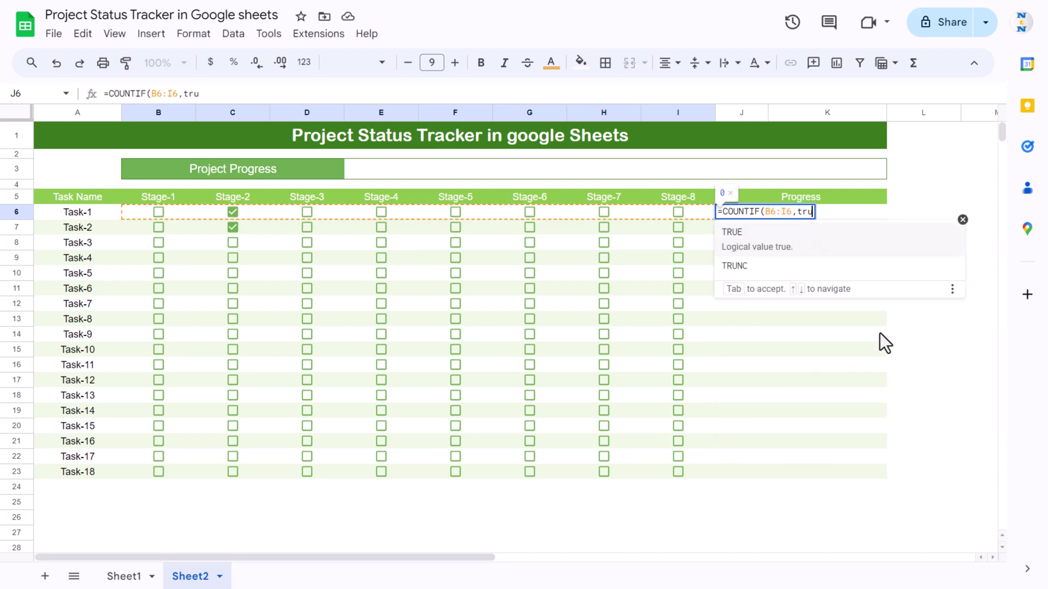
{"action": "key", "text": "Tab"}
{"action": "type", "text": ")"}
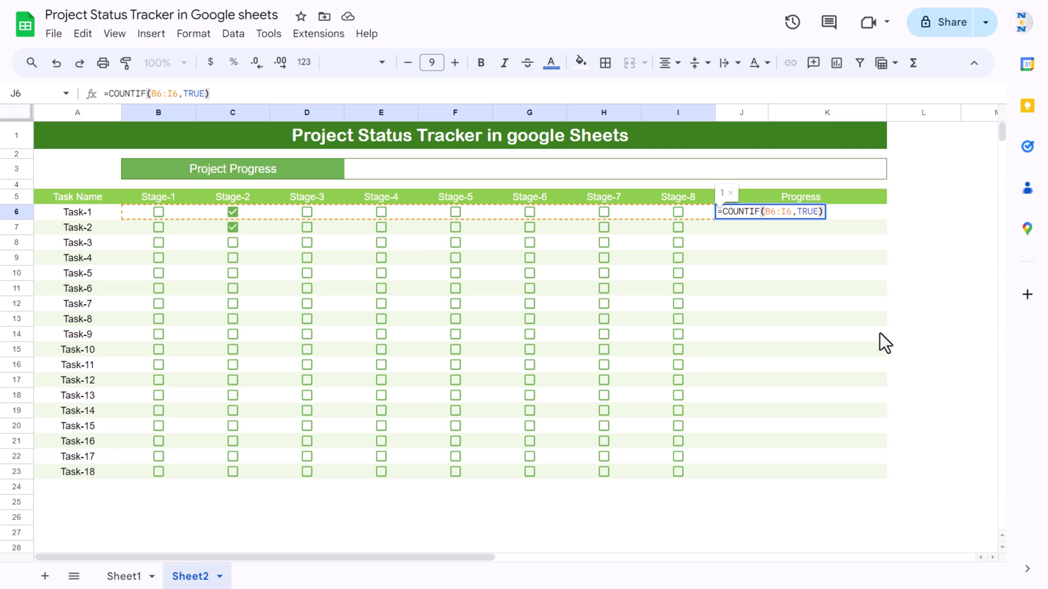
{"action": "key", "text": "Return"}
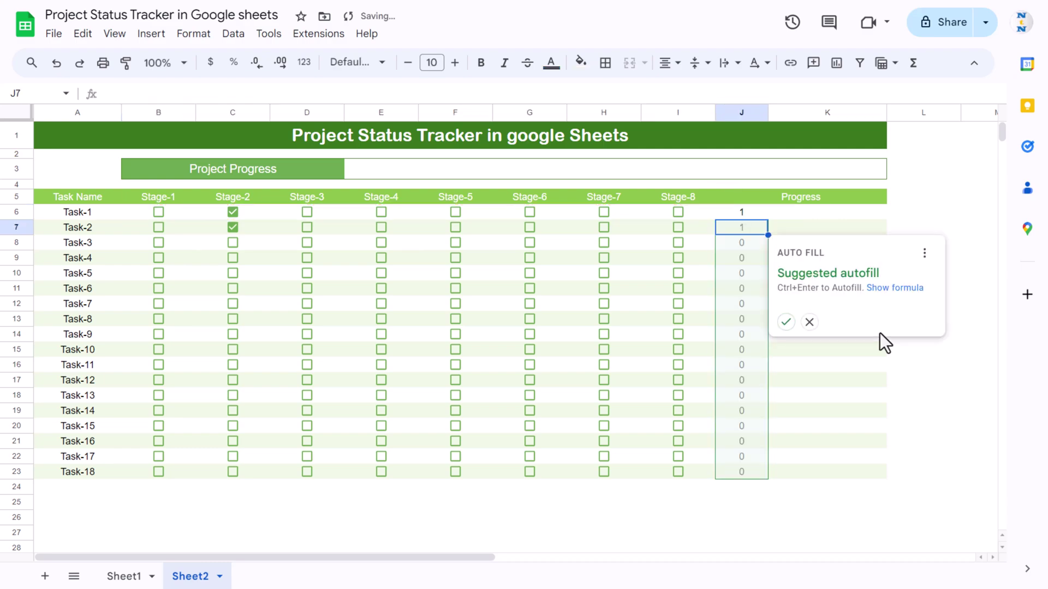
Accept the suggested autofill to copy the count formula down to J23
{"action": "left_click", "coordinate": [786, 323]}
{"action": "left_click", "coordinate": [779, 257]}
{"action": "left_click_drag", "start_coordinate": [737, 215], "coordinate": [738, 476]}
{"action": "left_click", "coordinate": [752, 218]}
{"action": "left_click", "coordinate": [758, 225]}
{"action": "left_click", "coordinate": [756, 213]}
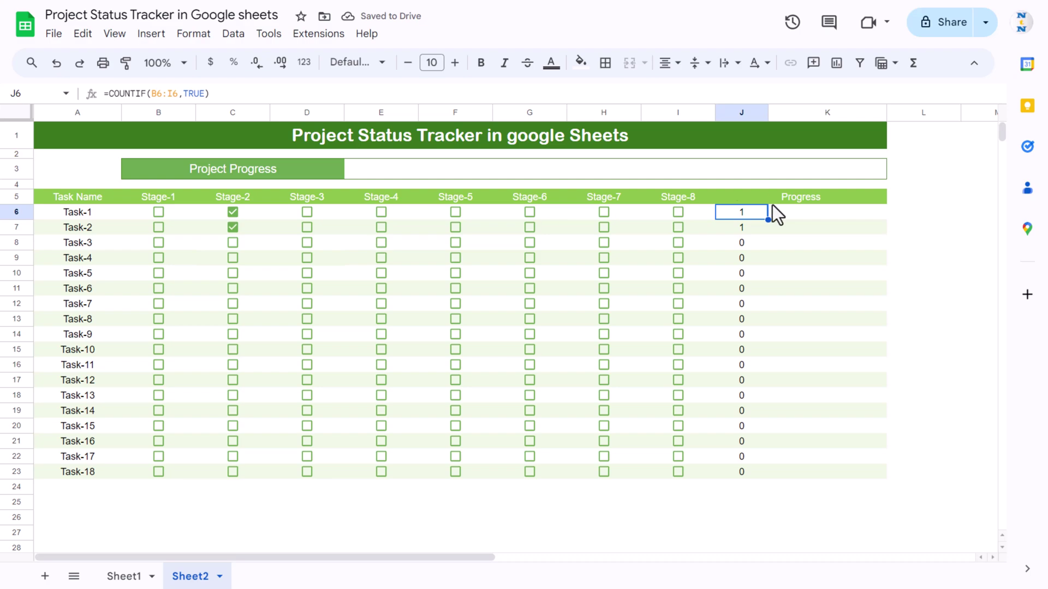
Tick Task-1's Stage-3, Stage-4 and Stage-5 checkboxes
{"action": "left_click", "coordinate": [307, 212]}
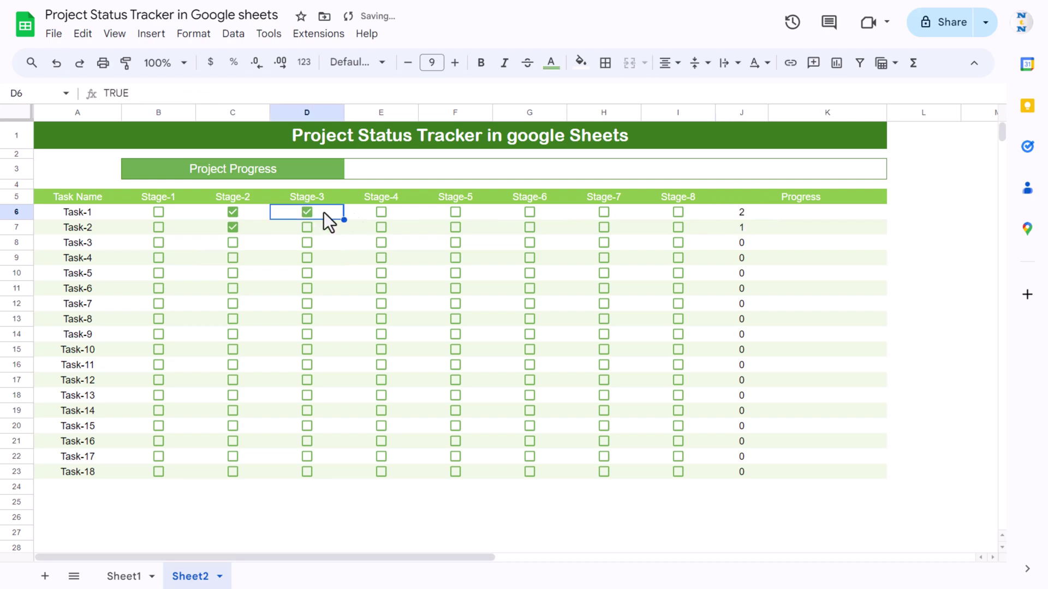
{"action": "left_click", "coordinate": [381, 213]}
{"action": "left_click", "coordinate": [456, 212]}
Tick Task-1's Stage-6, append /8 to J6's COUNTIF, and fill it down to J23
{"action": "left_click", "coordinate": [526, 210]}
{"action": "left_click", "coordinate": [734, 214]}
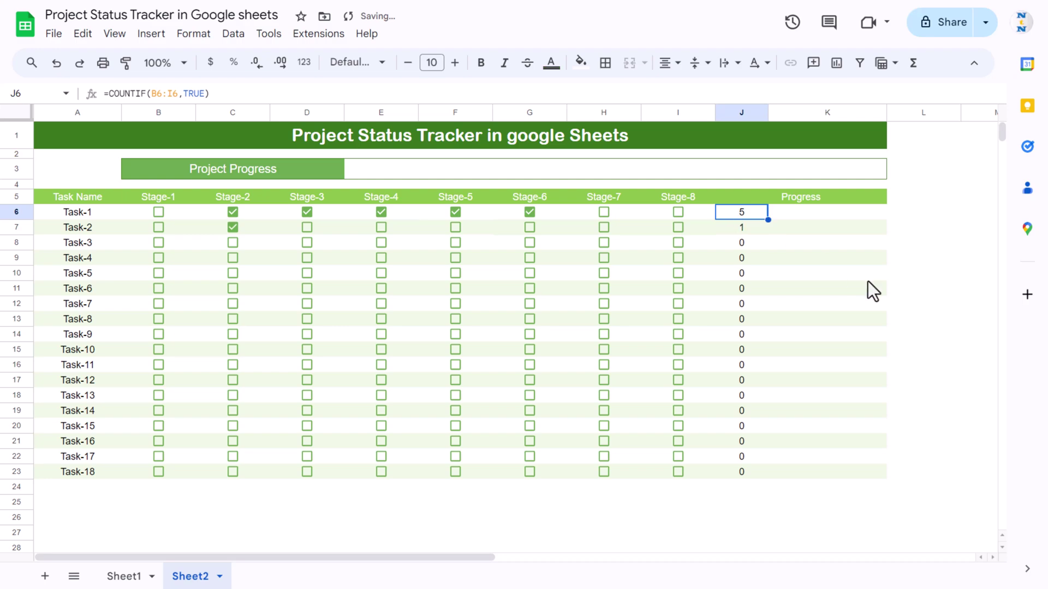
{"action": "left_click", "coordinate": [333, 97]}
{"action": "type", "text": "/"}
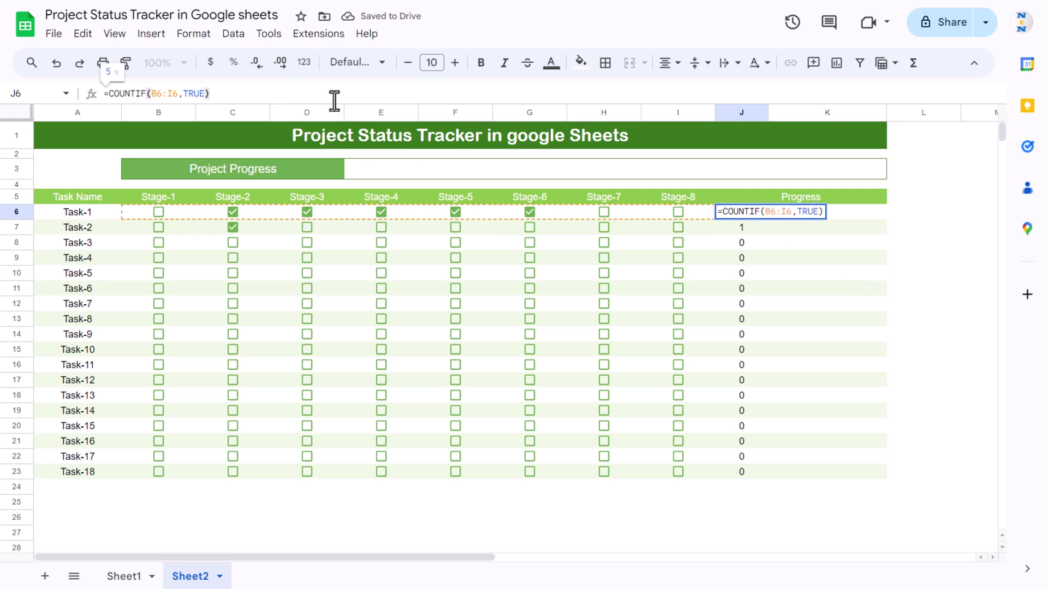
{"action": "type", "text": "8"}
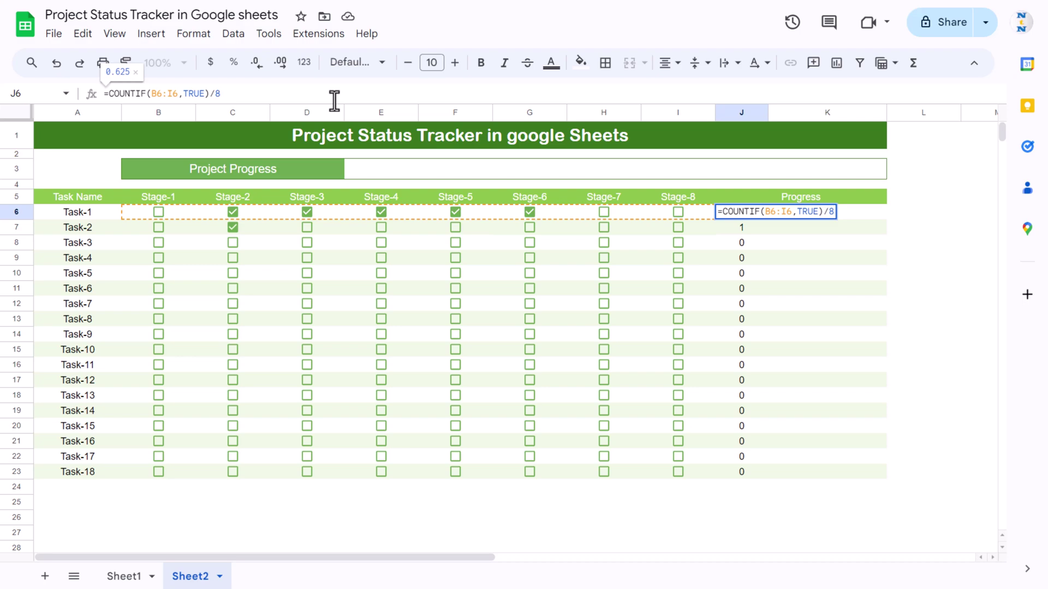
{"action": "key", "text": "Return"}
{"action": "key", "text": "Up"}
{"action": "key", "text": "ctrl+shift+Down"}
{"action": "key", "text": "ctrl+d"}
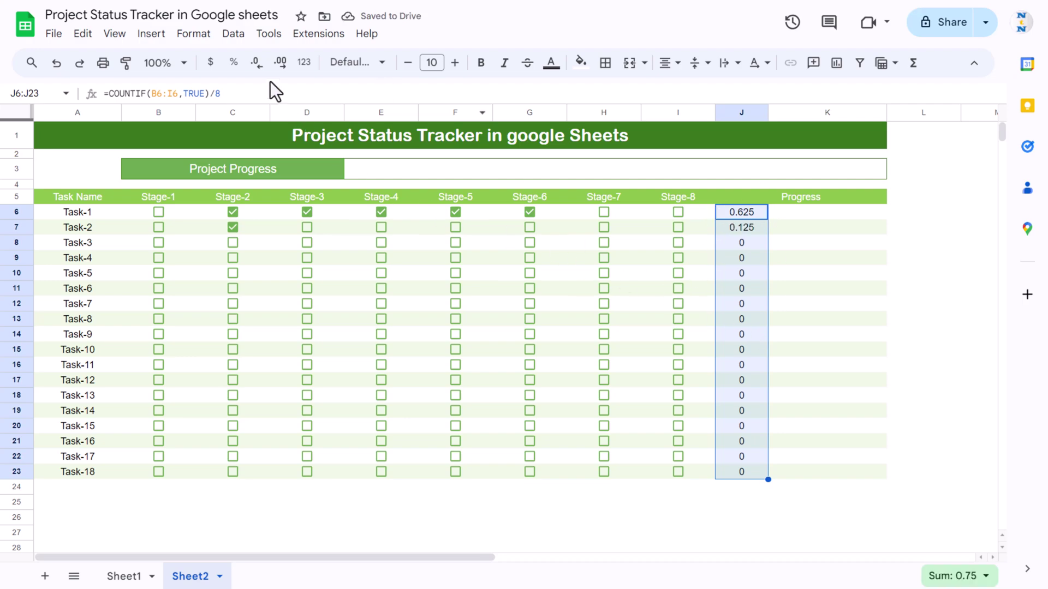
Format the progress column as whole-number percentages with no decimals
{"action": "left_click", "coordinate": [233, 63]}
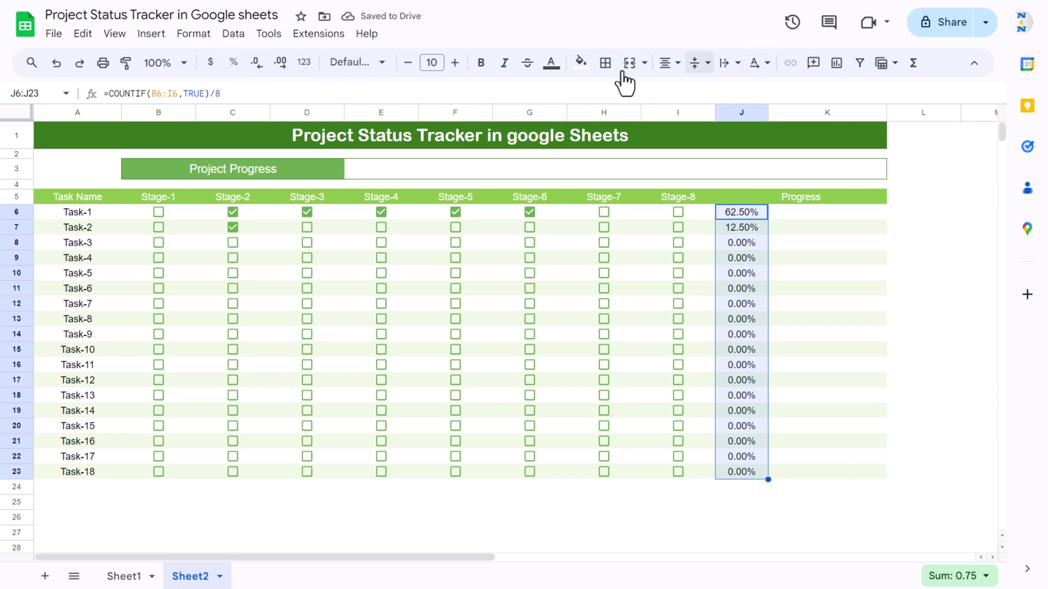
{"action": "left_click", "coordinate": [256, 63]}
{"action": "left_click", "coordinate": [256, 63]}
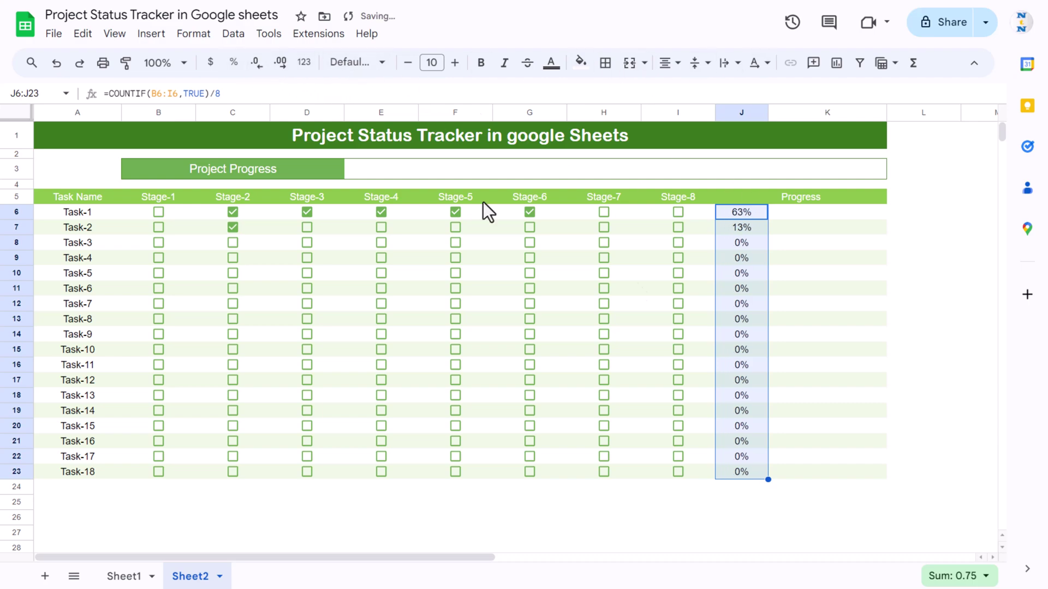
{"action": "left_click", "coordinate": [747, 306]}
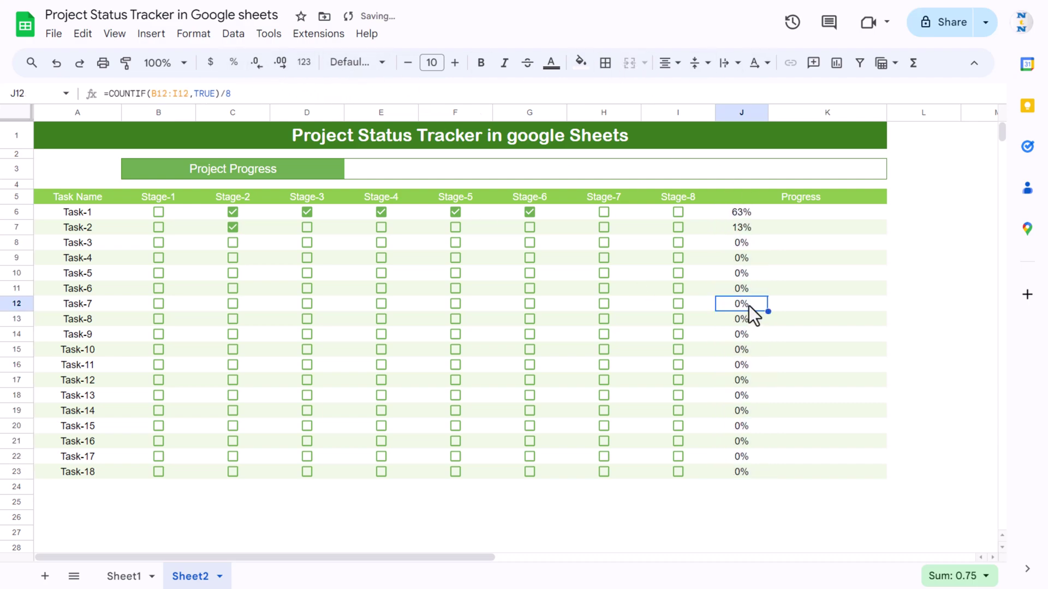
Tick Stage-3 for Tasks 3, 4 and 7, Stages 5–6 for Task-5, Stage-7 for Tasks 8 and 12, and Stages 4–6 for Task-13
{"action": "left_click", "coordinate": [307, 247]}
{"action": "left_click", "coordinate": [307, 257]}
{"action": "left_click", "coordinate": [306, 303]}
{"action": "left_click", "coordinate": [381, 293]}
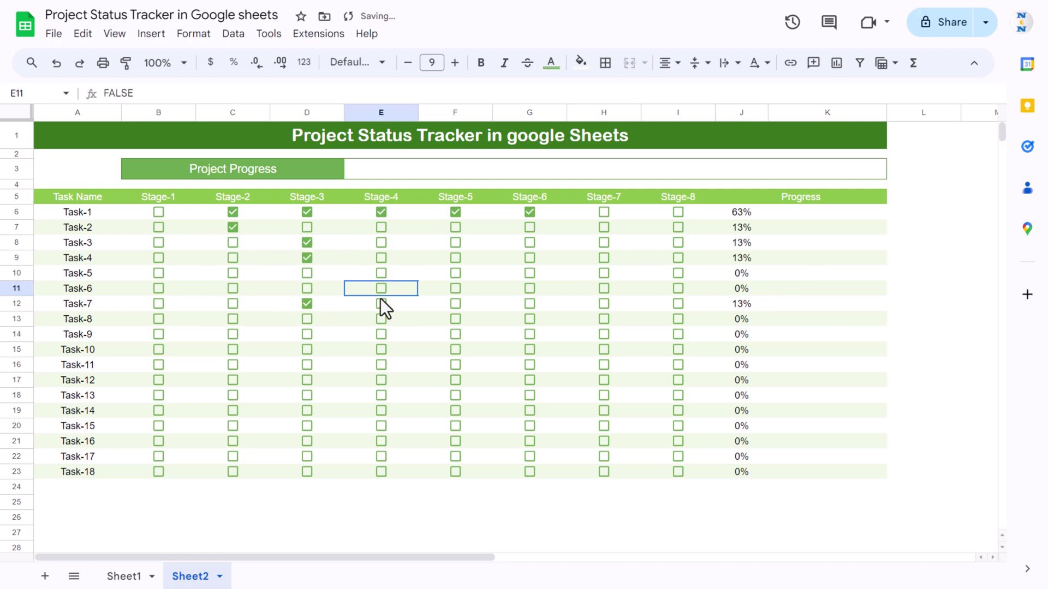
{"action": "left_click", "coordinate": [457, 273]}
{"action": "left_click", "coordinate": [531, 274]}
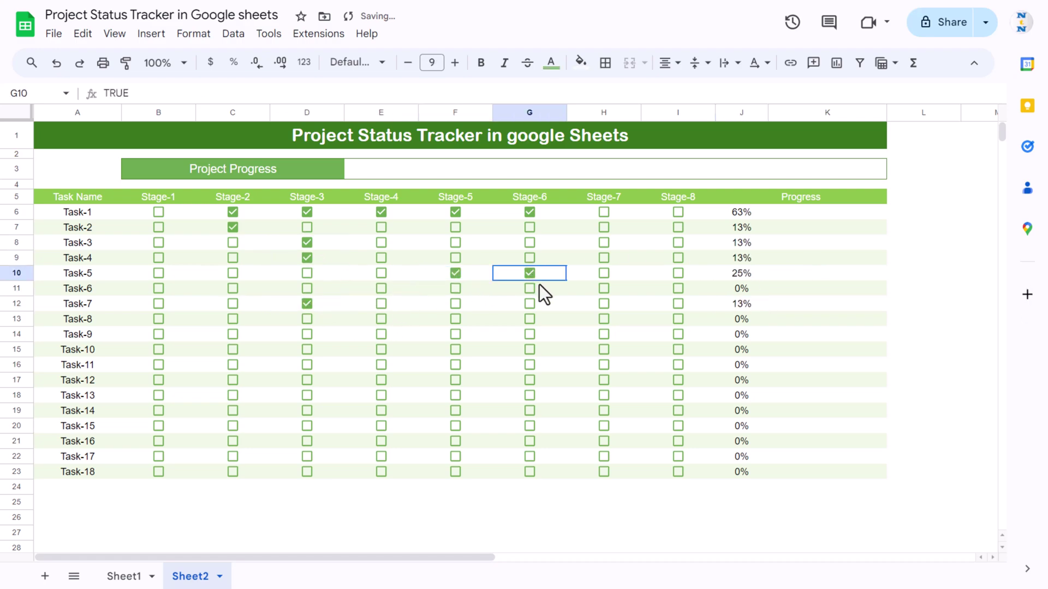
{"action": "left_click", "coordinate": [605, 319]}
{"action": "left_click", "coordinate": [607, 379]}
{"action": "left_click", "coordinate": [529, 395]}
{"action": "left_click", "coordinate": [455, 395]}
{"action": "left_click", "coordinate": [378, 395]}
Tick more assorted stage boxes across the remaining tasks
{"action": "left_click", "coordinate": [159, 258]}
{"action": "left_click", "coordinate": [159, 350]}
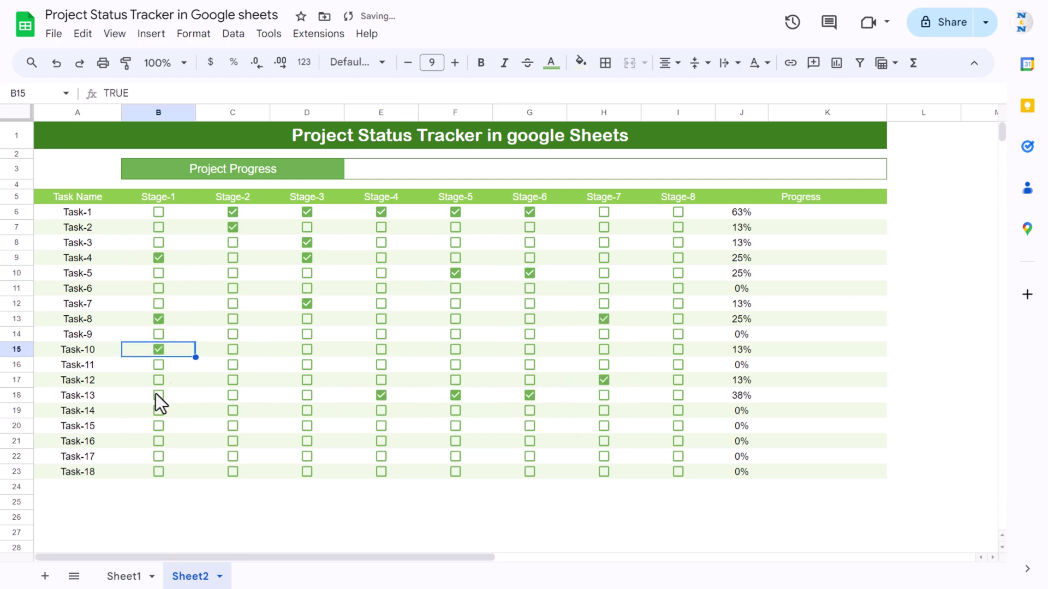
{"action": "left_click", "coordinate": [159, 395]}
{"action": "left_click", "coordinate": [233, 289]}
{"action": "left_click", "coordinate": [307, 380]}
{"action": "left_click", "coordinate": [381, 318]}
{"action": "left_click", "coordinate": [455, 441]}
{"action": "left_click", "coordinate": [530, 334]}
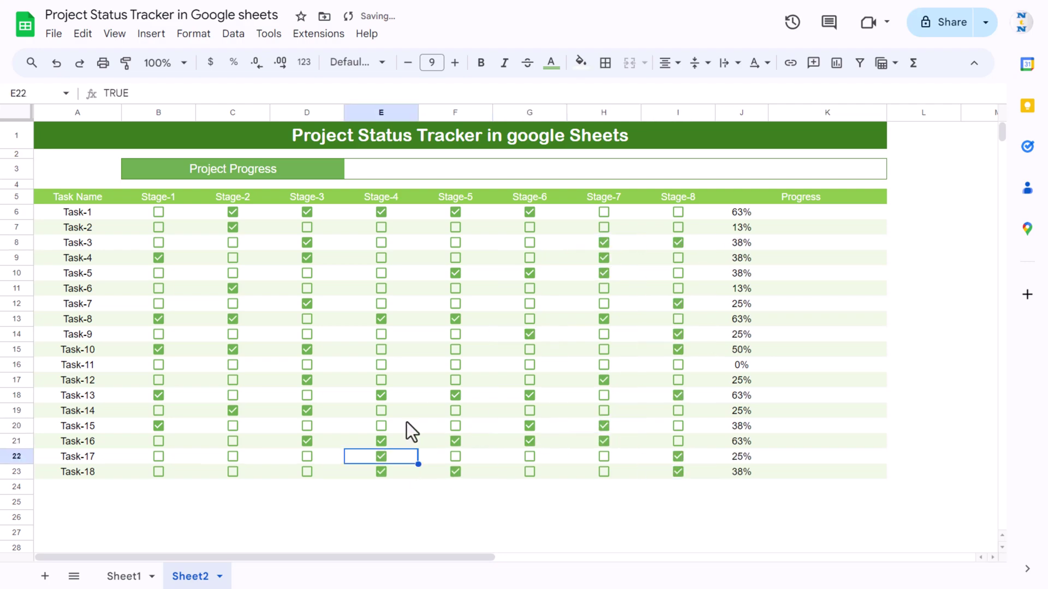
{"action": "left_click", "coordinate": [772, 274]}
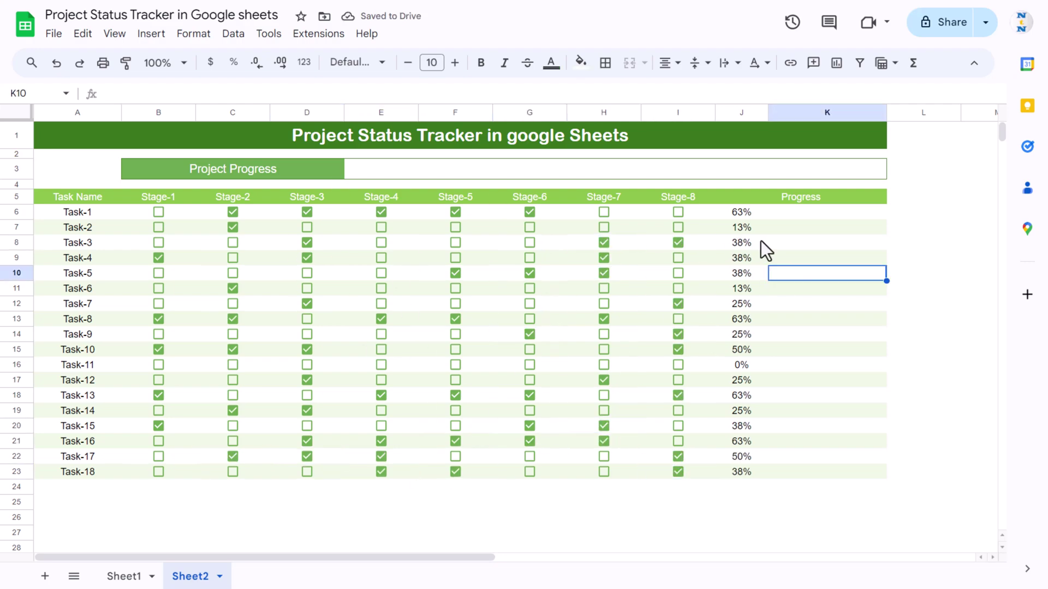
{"action": "left_click", "coordinate": [804, 214]}
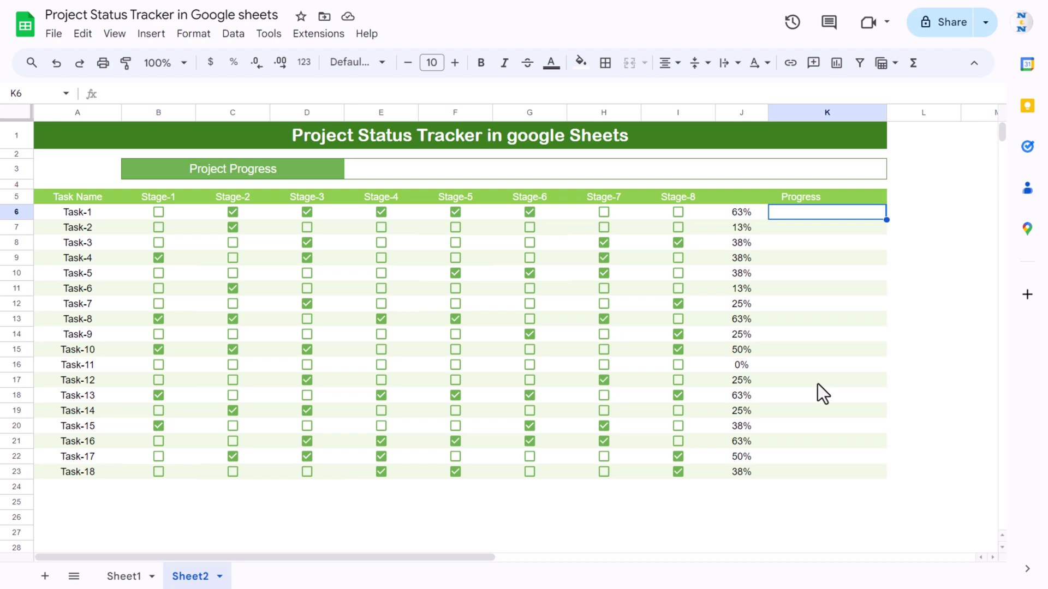
Enter =SPARKLINE(J6,{"charttype","bar";"max",1}) in K6 to draw Task-1's progress bar
{"action": "type", "text": "=SPARKLINE("}
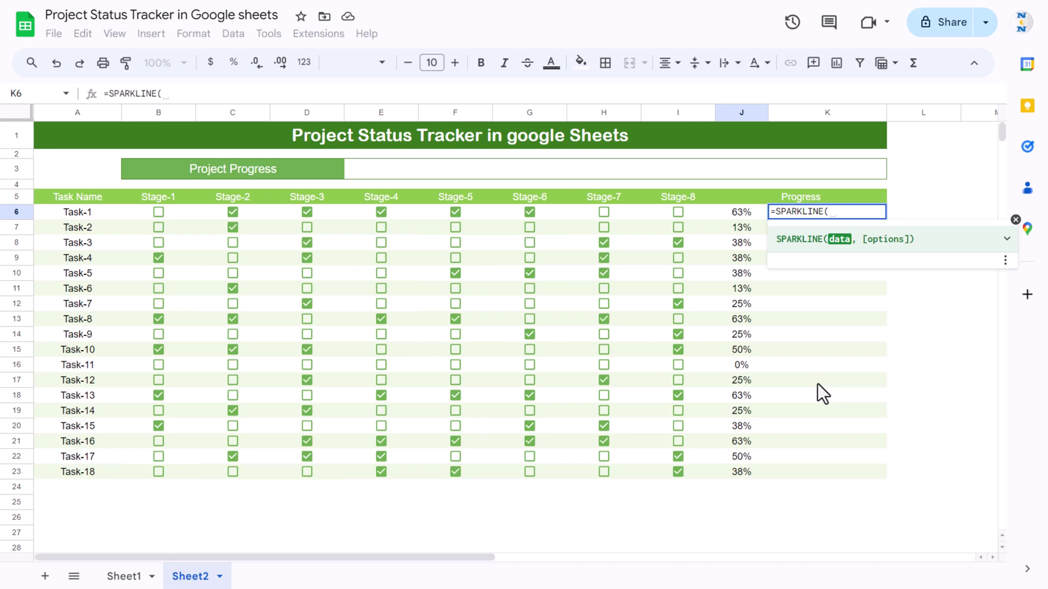
{"action": "key", "text": "Left"}
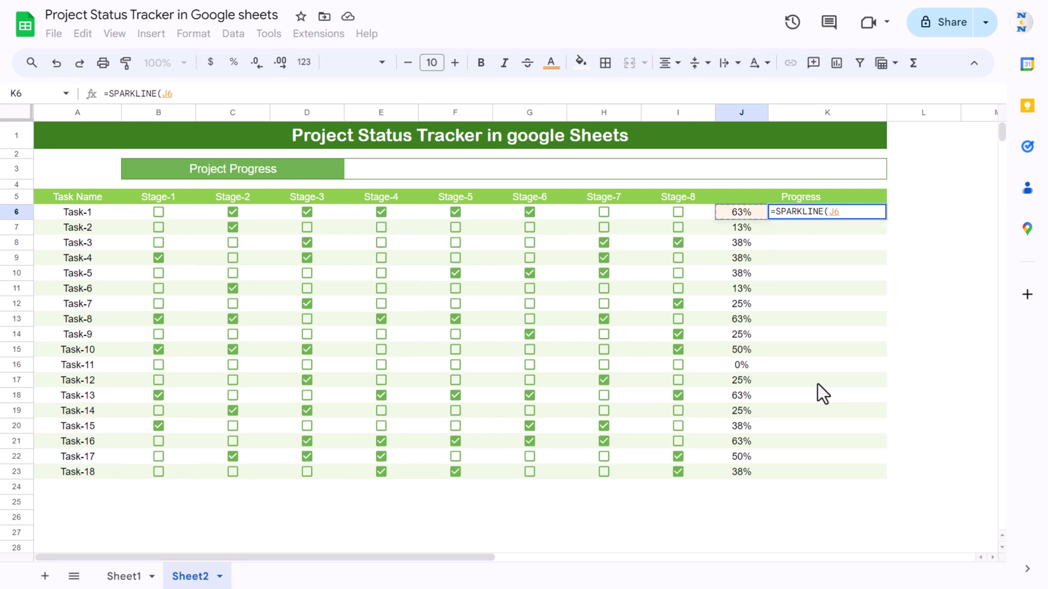
{"action": "type", "text": ", "}
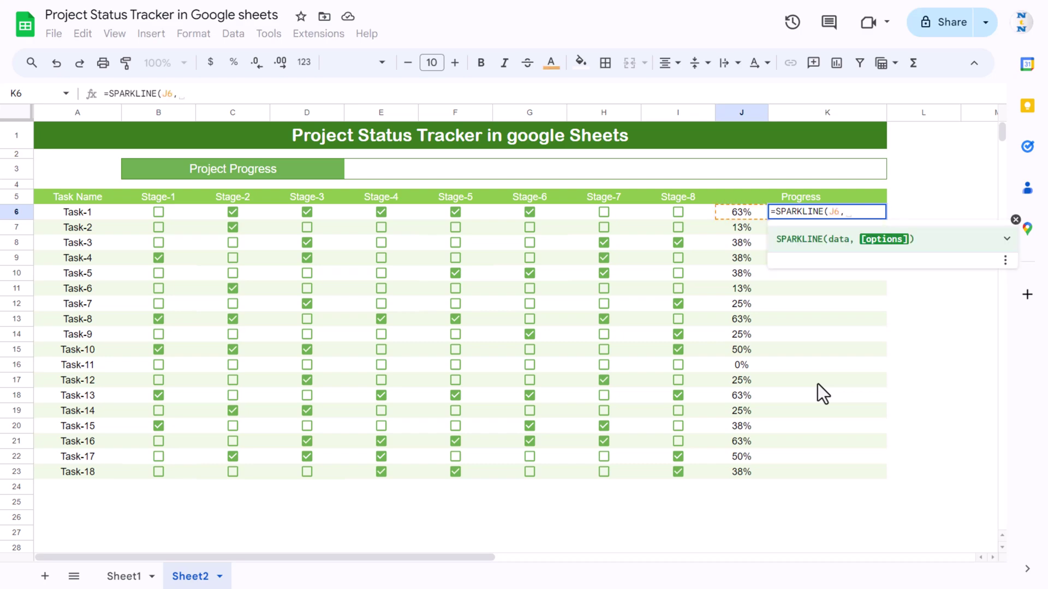
{"action": "type", "text": "{}"}
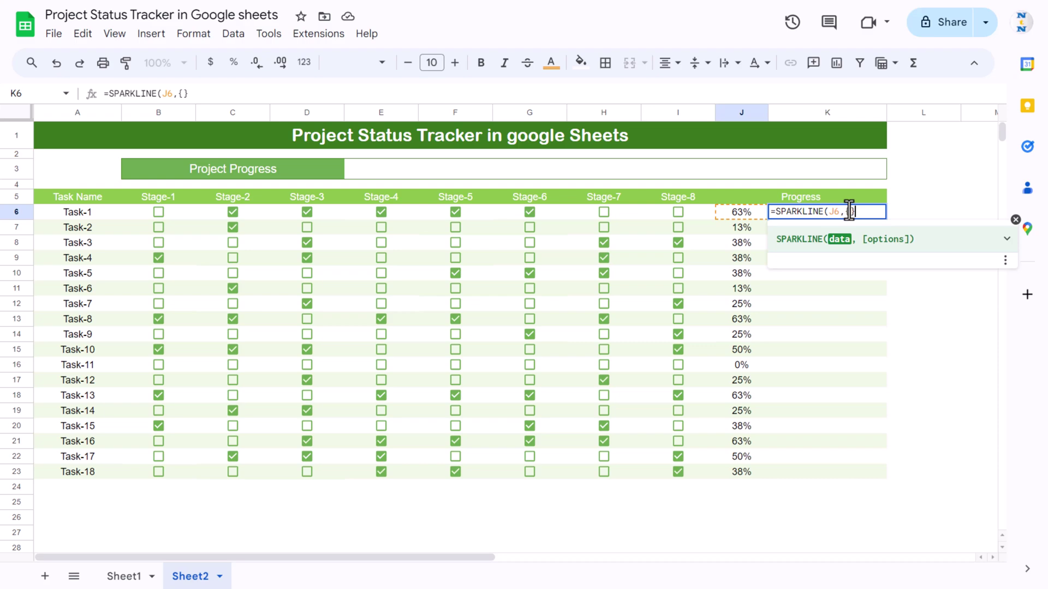
{"action": "key", "text": "Left"}
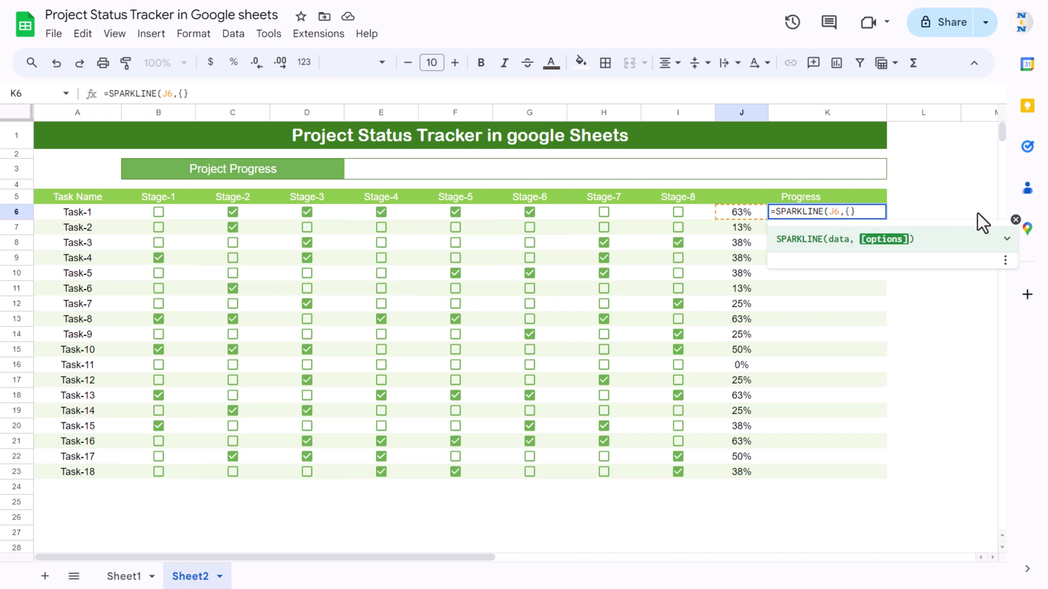
{"action": "type", "text": "char"}
{"action": "key", "text": "BackSpace"}
{"action": "key", "text": "BackSpace"}
{"action": "key", "text": "BackSpace"}
{"action": "key", "text": "BackSpace"}
{"action": "type", "text": "\"charttype"}
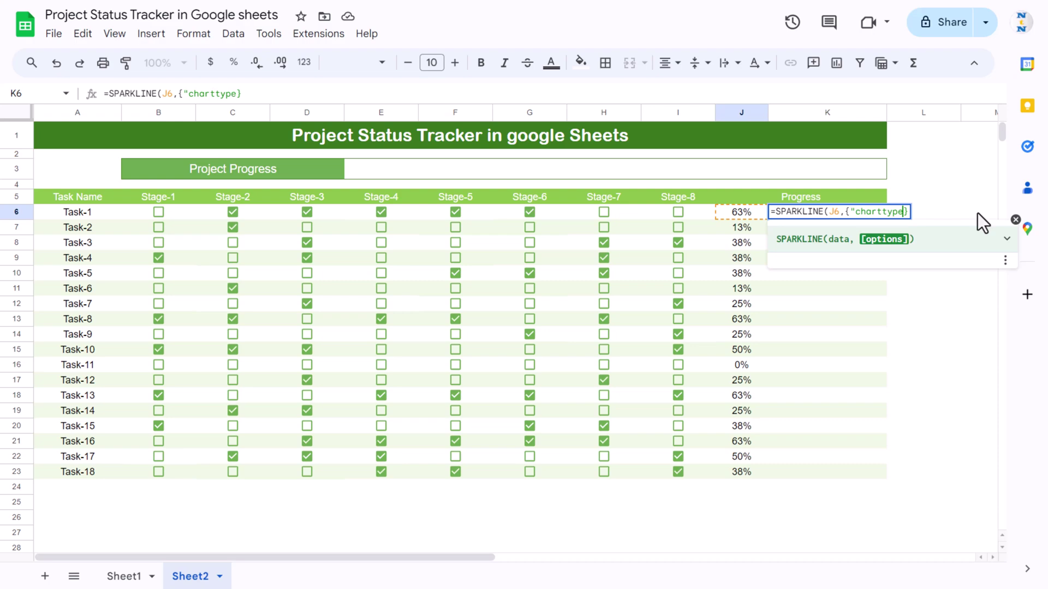
{"action": "type", "text": "\""}
{"action": "type", "text": ",\""}
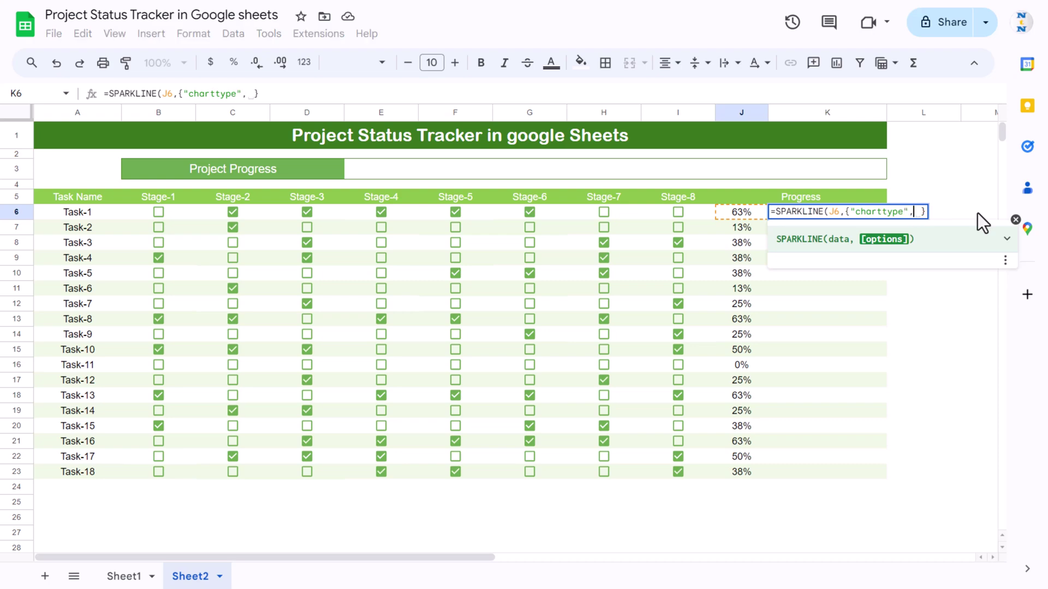
{"action": "type", "text": "bar\""}
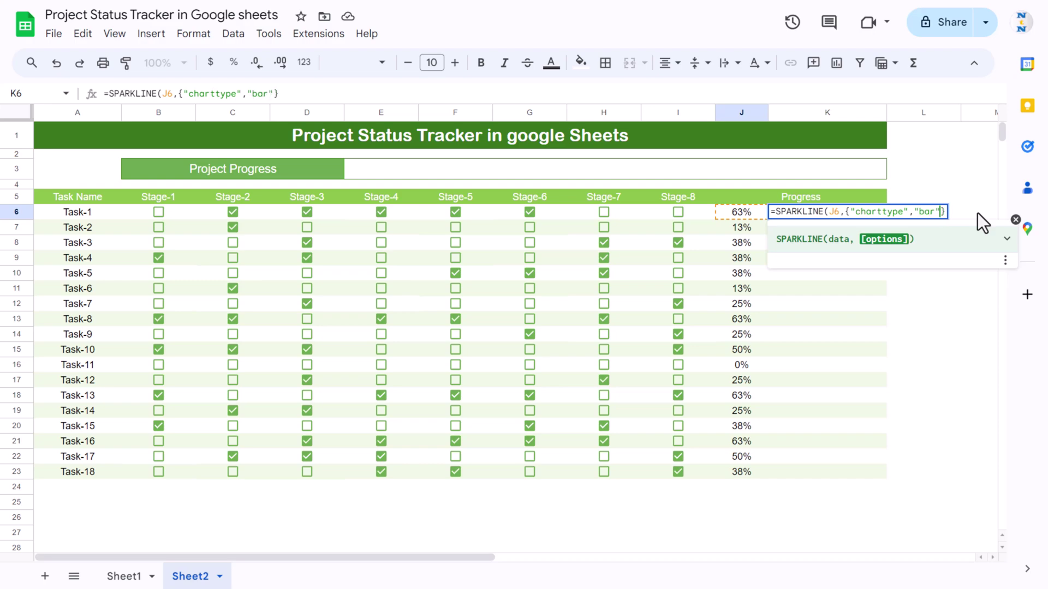
{"action": "type", "text": "; "}
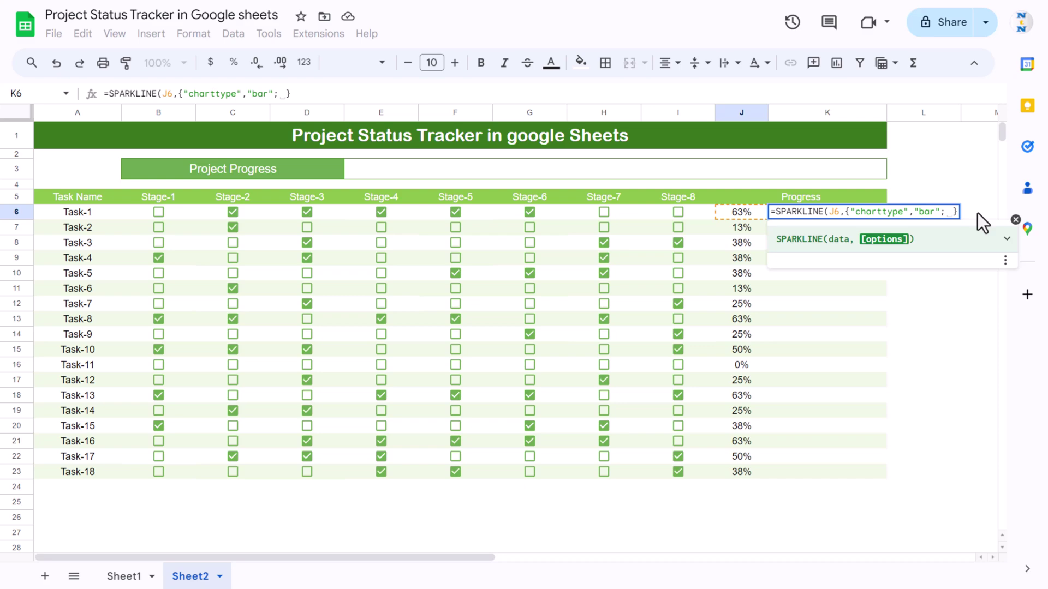
{"action": "type", "text": "\""}
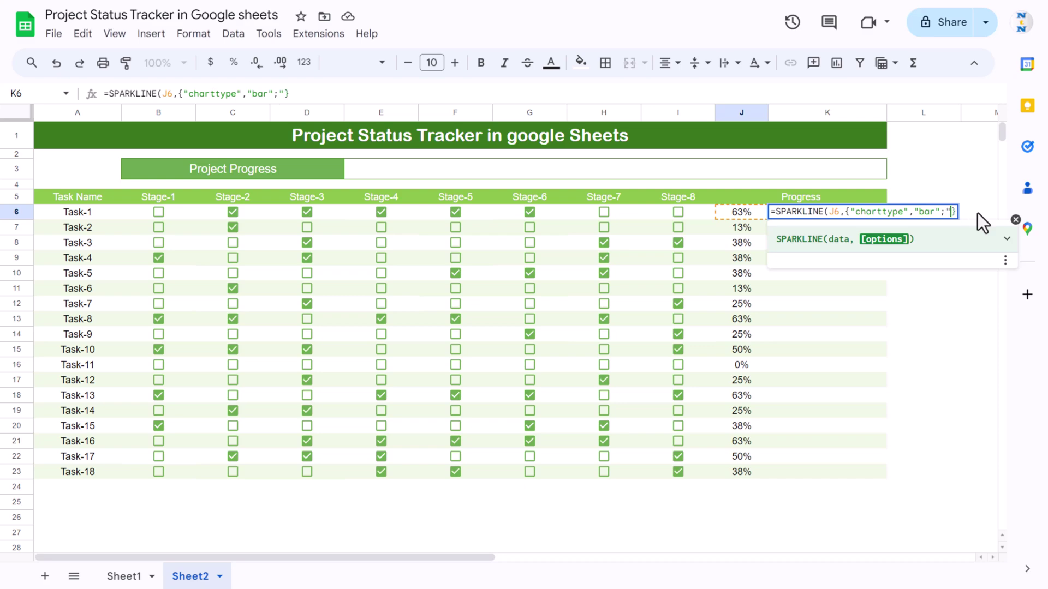
{"action": "type", "text": "max\","}
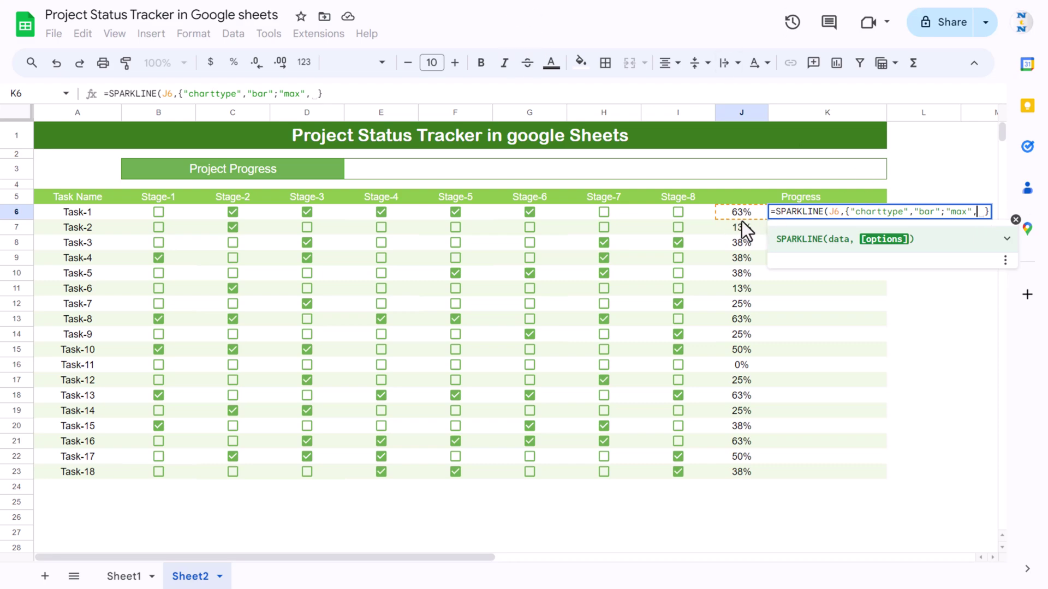
{"action": "type", "text": "1"}
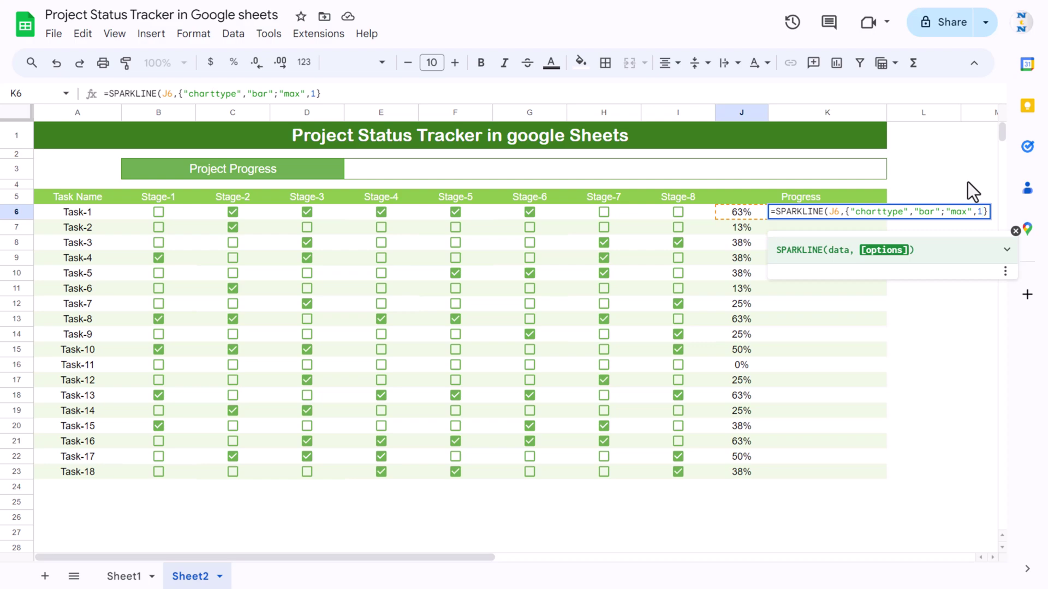
{"action": "key", "text": "Return"}
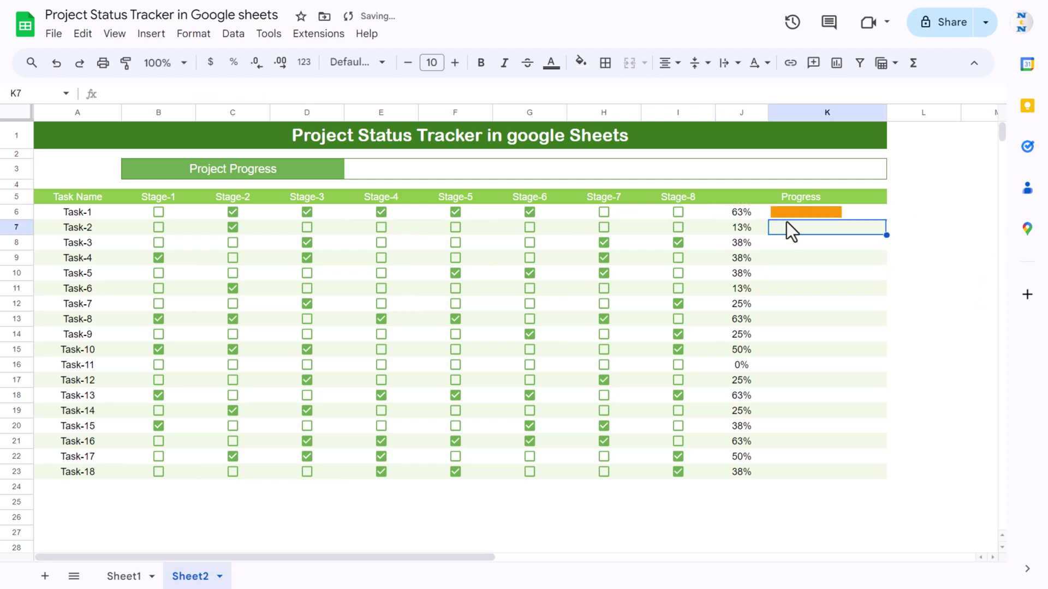
{"action": "key", "text": "Up"}
Copy the sparkline down K6:K23 and tick Task-5's Stages 8, 4, 3, 2 and 1
{"action": "double_click", "coordinate": [884, 221]}
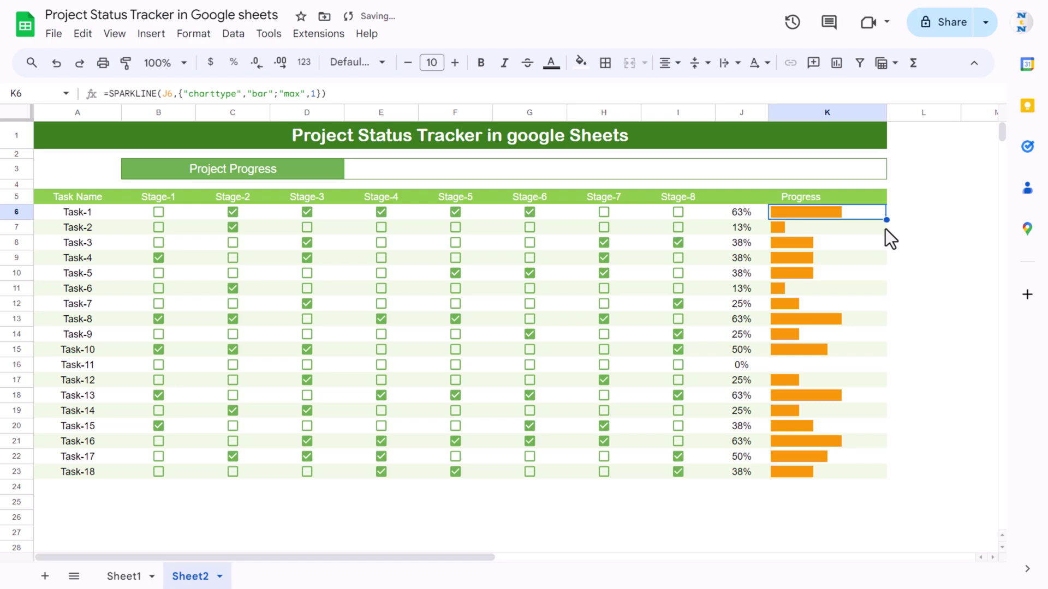
{"action": "left_click", "coordinate": [680, 275]}
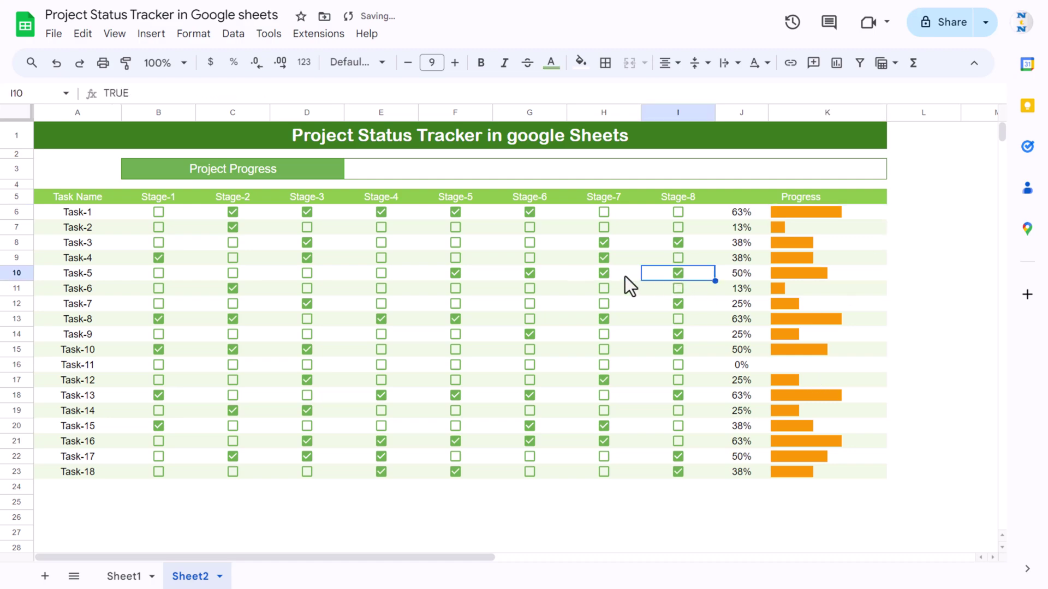
{"action": "left_click", "coordinate": [380, 273]}
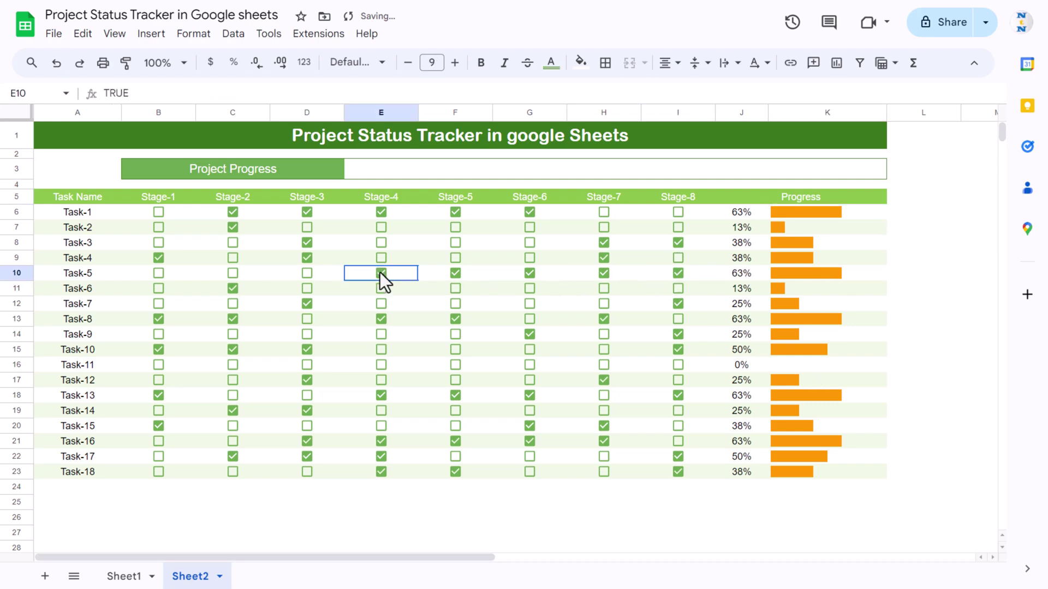
{"action": "left_click", "coordinate": [300, 270]}
{"action": "left_click", "coordinate": [305, 273]}
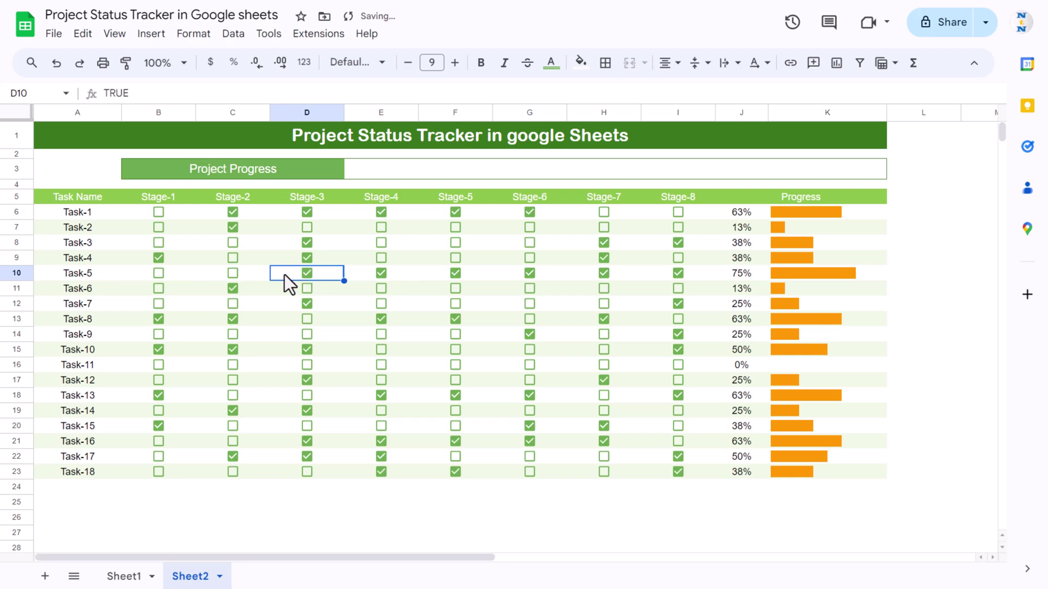
{"action": "left_click", "coordinate": [234, 273]}
{"action": "left_click", "coordinate": [157, 275]}
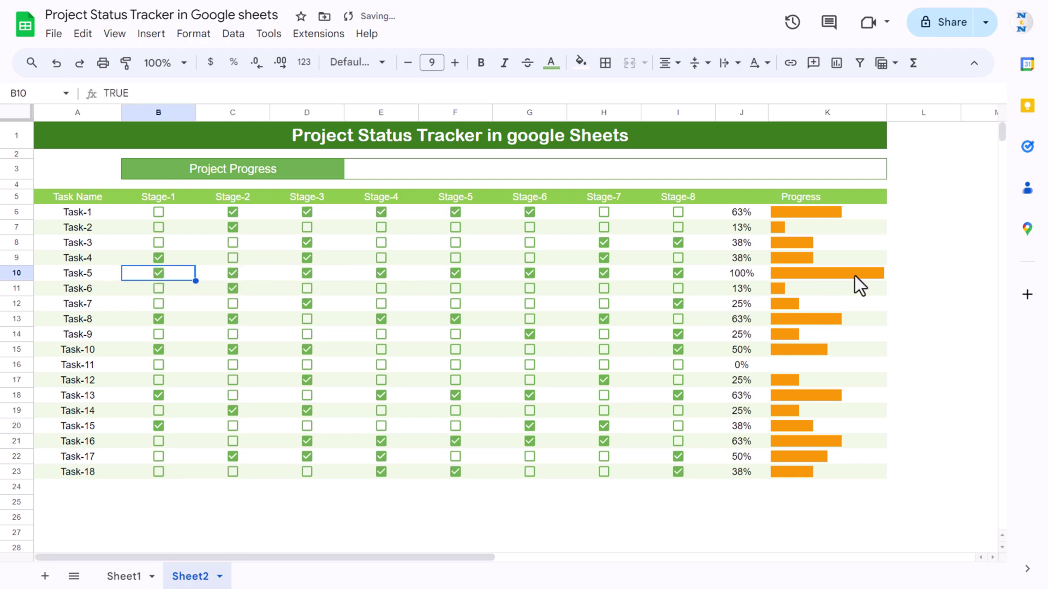
{"action": "left_click", "coordinate": [842, 219]}
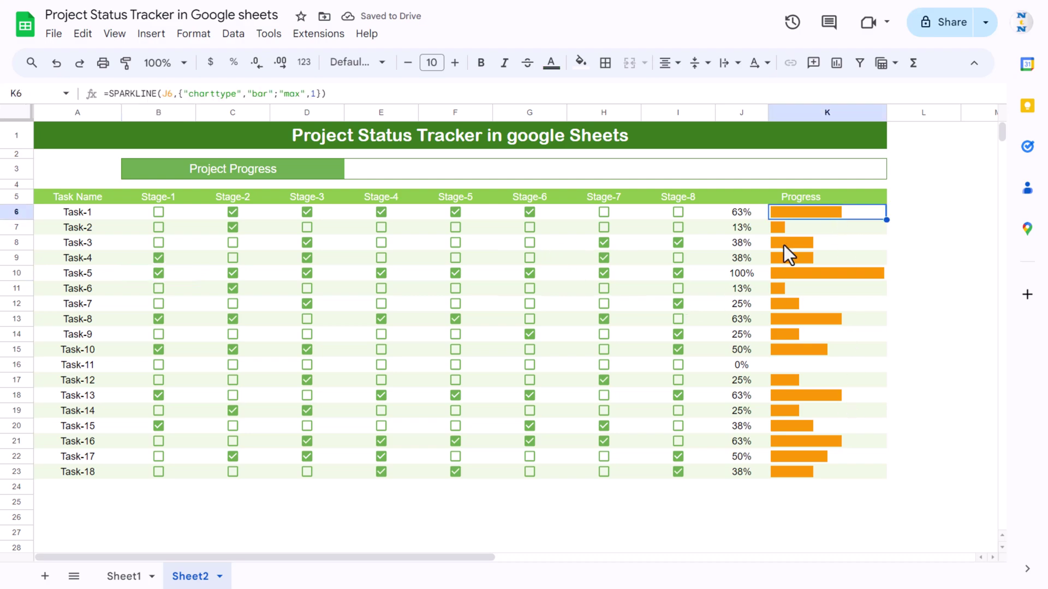
Add "color1","green" to K6's sparkline options and fill it down to K23
{"action": "left_click", "coordinate": [314, 94]}
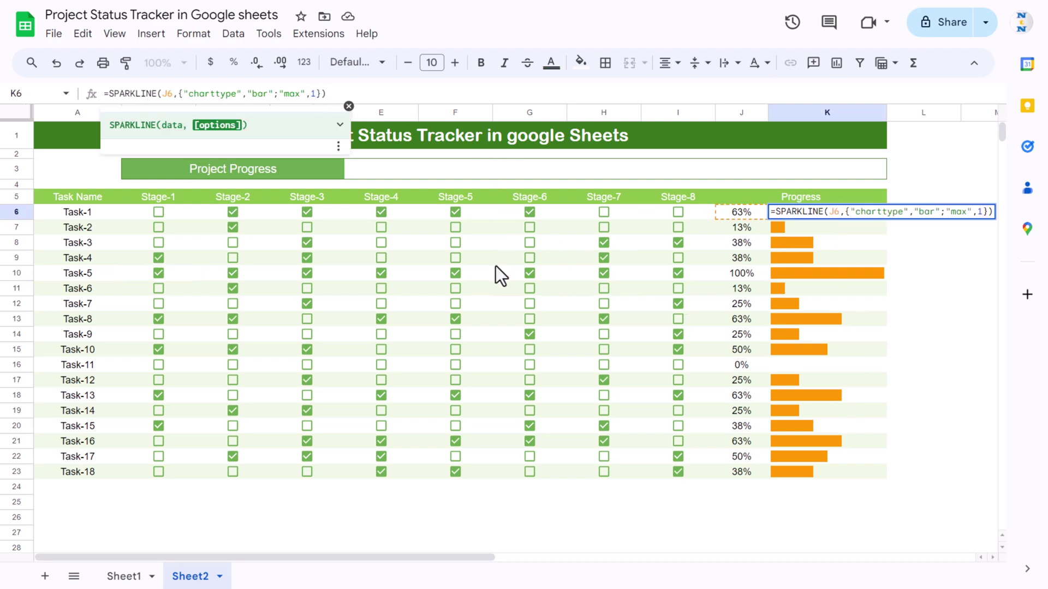
{"action": "type", "text": ";"}
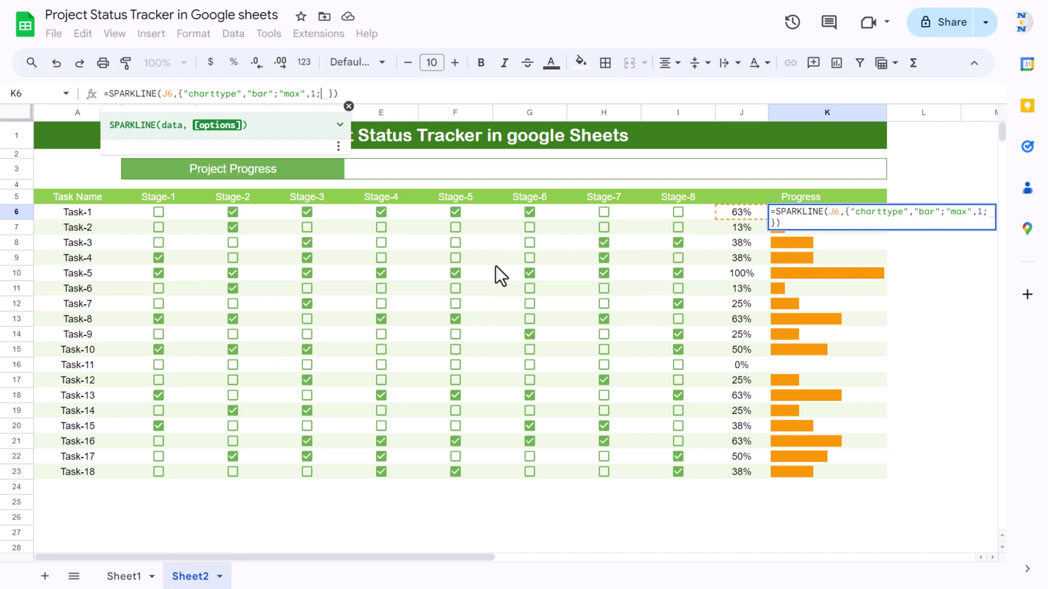
{"action": "type", "text": "\""}
{"action": "type", "text": "color"}
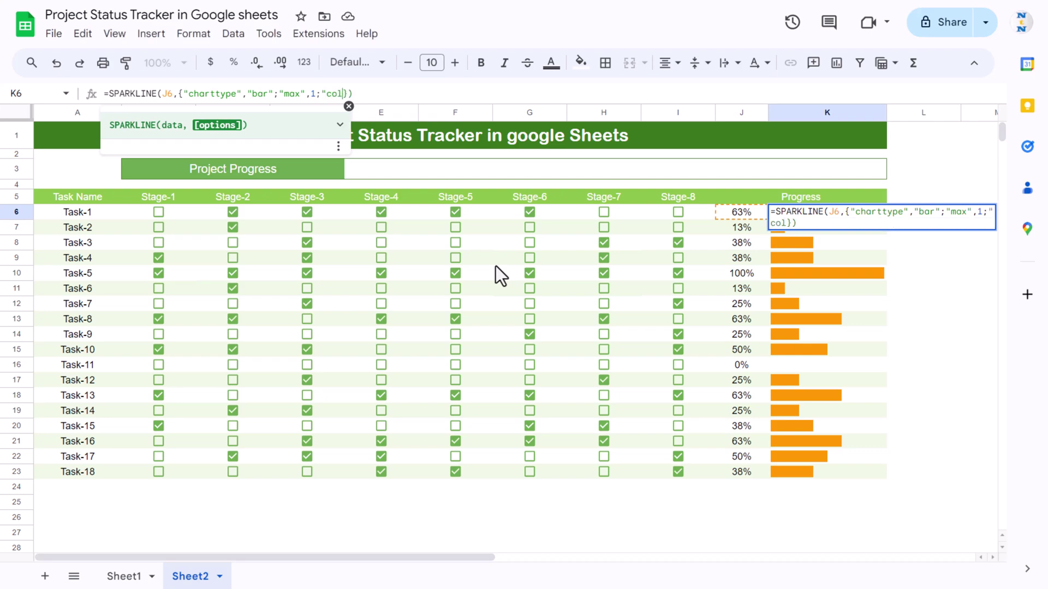
{"action": "type", "text": "1\",\"green\""}
{"action": "key", "text": "Return"}
{"action": "key", "text": "Up"}
{"action": "key", "text": "ctrl+shift+Down"}
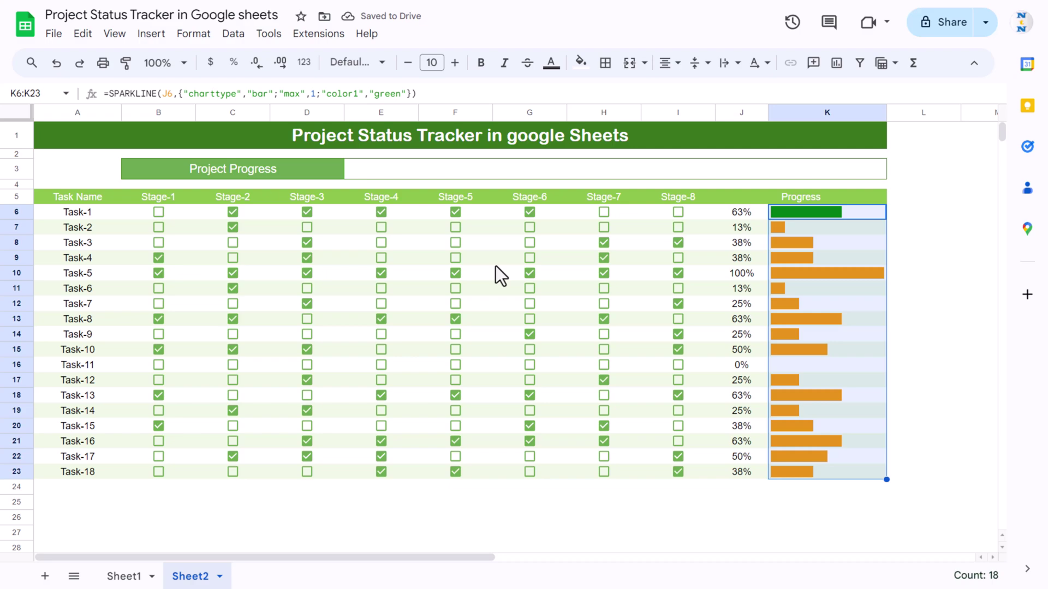
{"action": "key", "text": "ctrl+d"}
{"action": "key", "text": "Up"}
{"action": "key", "text": "Down"}
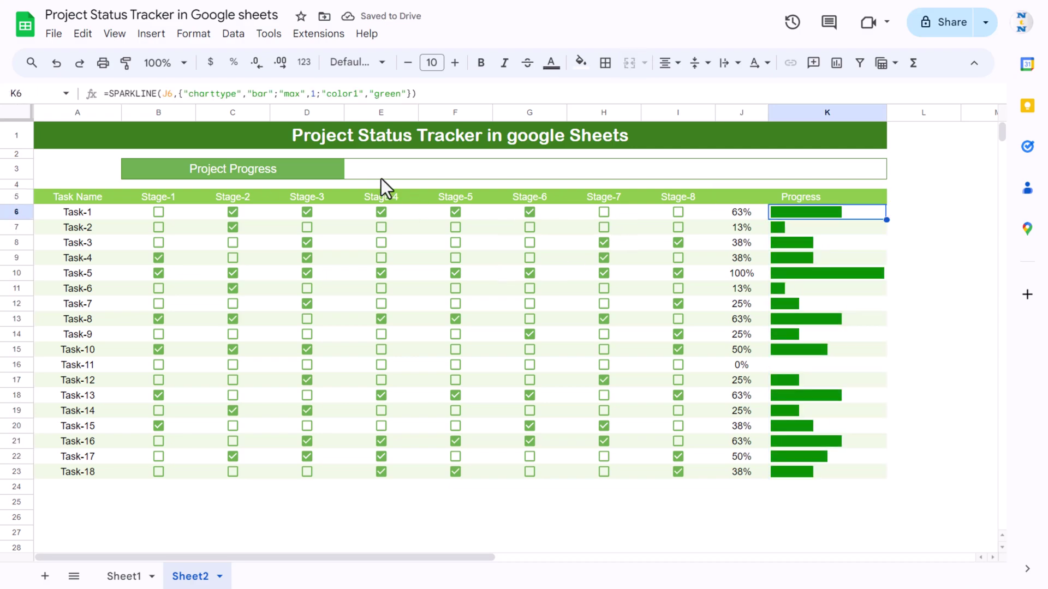
Enter =COUNTIF(B6:I1000,true) in E3 to count all ticked stage checkboxes
{"action": "left_click", "coordinate": [401, 167]}
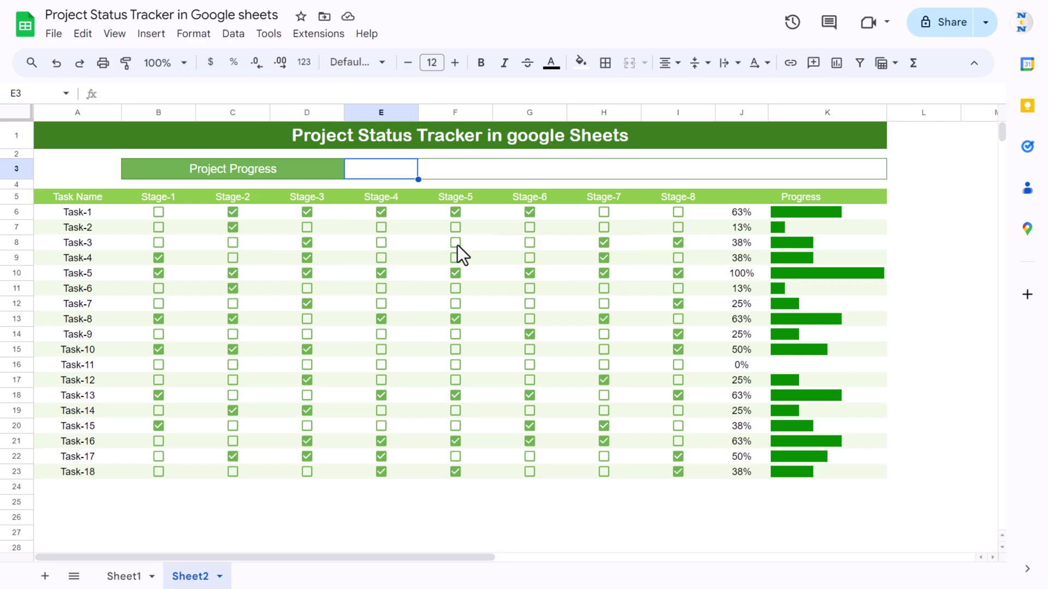
{"action": "type", "text": "=cou"}
{"action": "key", "text": "Down"}
{"action": "key", "text": "Down"}
{"action": "key", "text": "Down"}
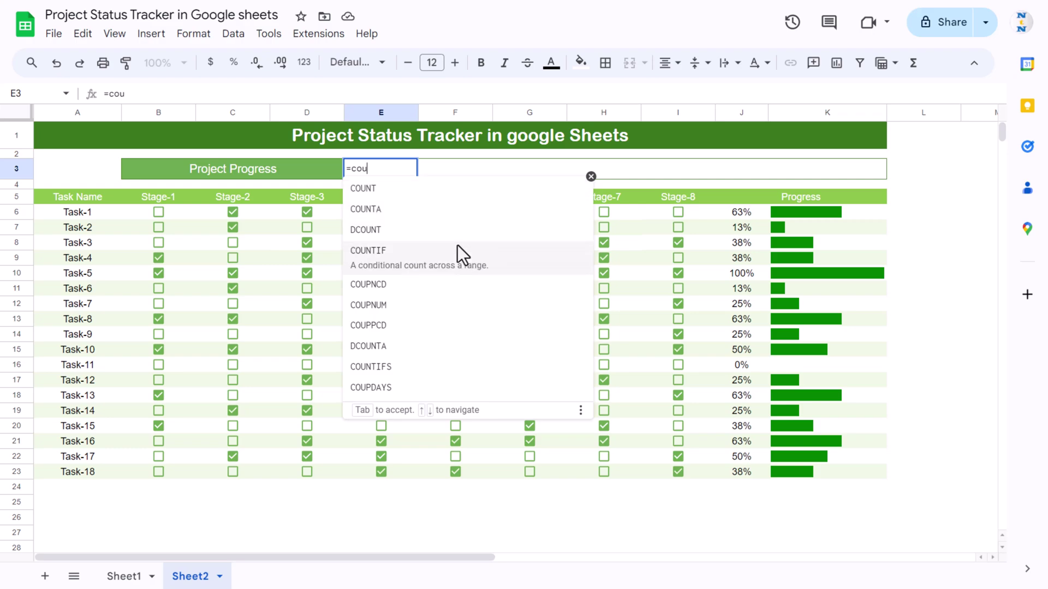
{"action": "key", "text": "Tab"}
{"action": "left_click", "coordinate": [140, 212]}
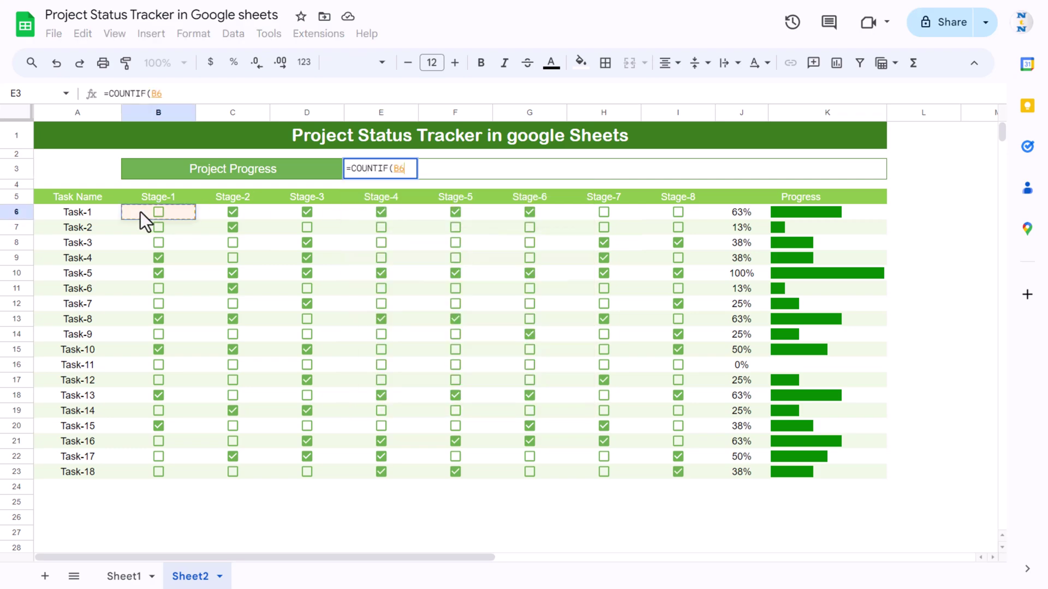
{"action": "key", "text": "shift+Right"}
{"action": "key", "text": "shift+Right"}
{"action": "key", "text": "shift+Right"}
{"action": "key", "text": "shift+Right"}
{"action": "key", "text": "shift+Right"}
{"action": "key", "text": "shift+Right"}
{"action": "key", "text": "shift+Right"}
{"action": "key", "text": "ctrl+shift+Down"}
{"action": "key", "text": "ctrl+shift+Down"}
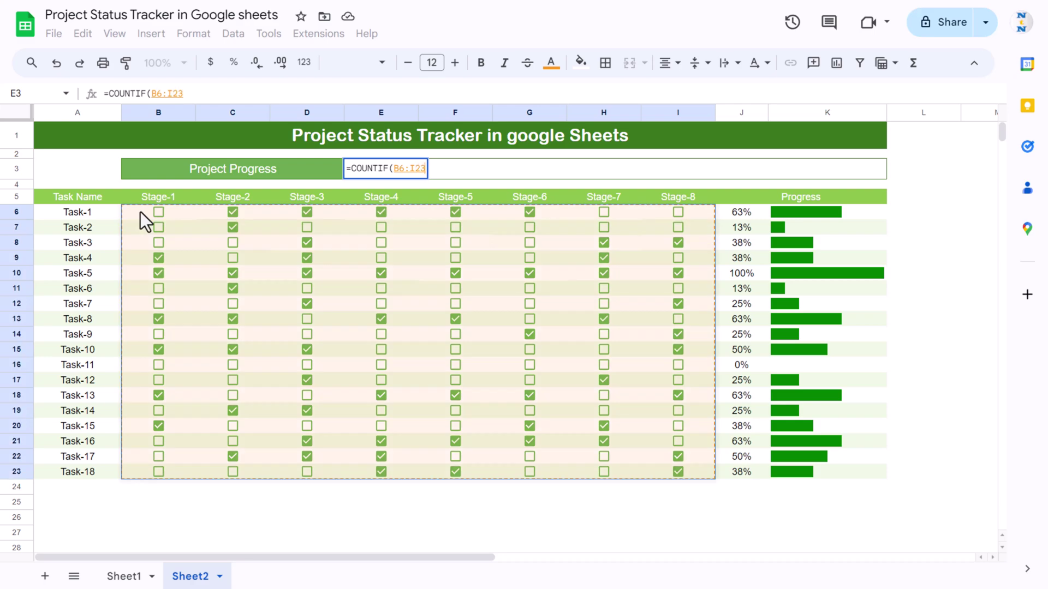
{"action": "type", "text": ",true"}
{"action": "key", "text": "Tab"}
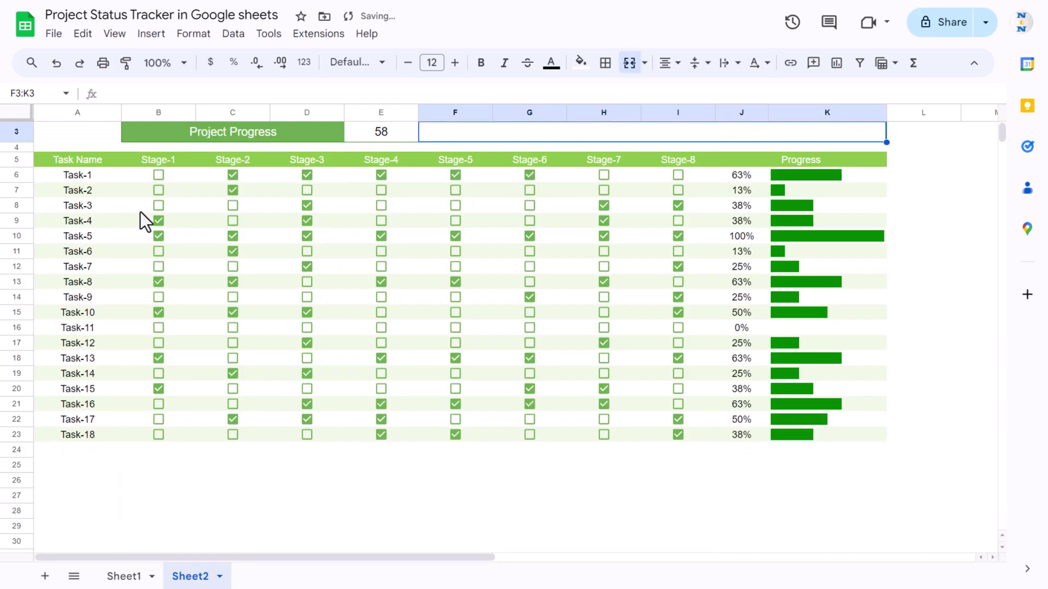
{"action": "key", "text": "Up"}
{"action": "key", "text": "Up"}
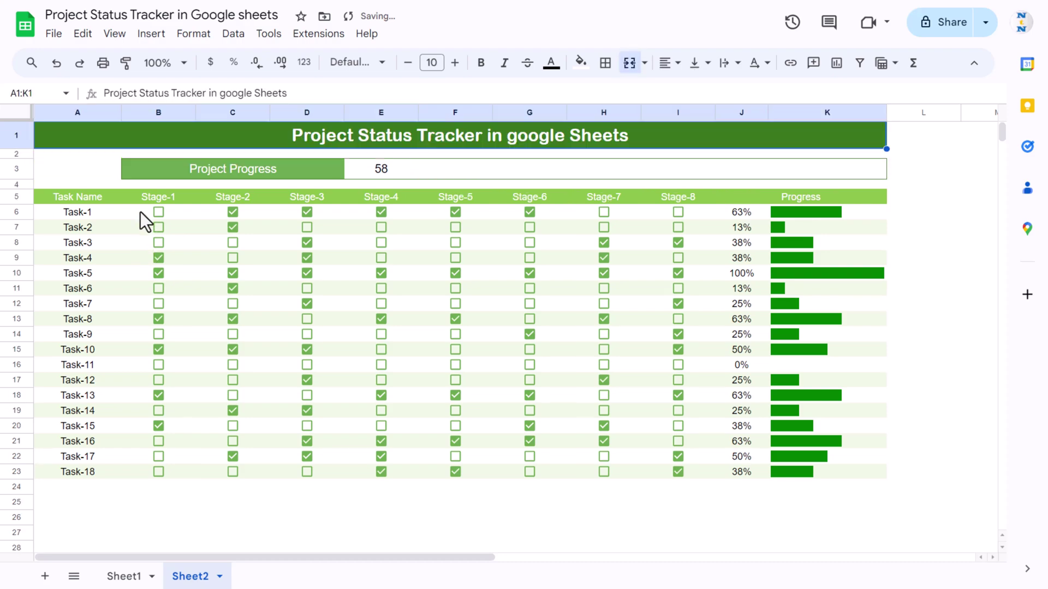
{"action": "key", "text": "Down"}
{"action": "key", "text": "Down"}
{"action": "key", "text": "Left"}
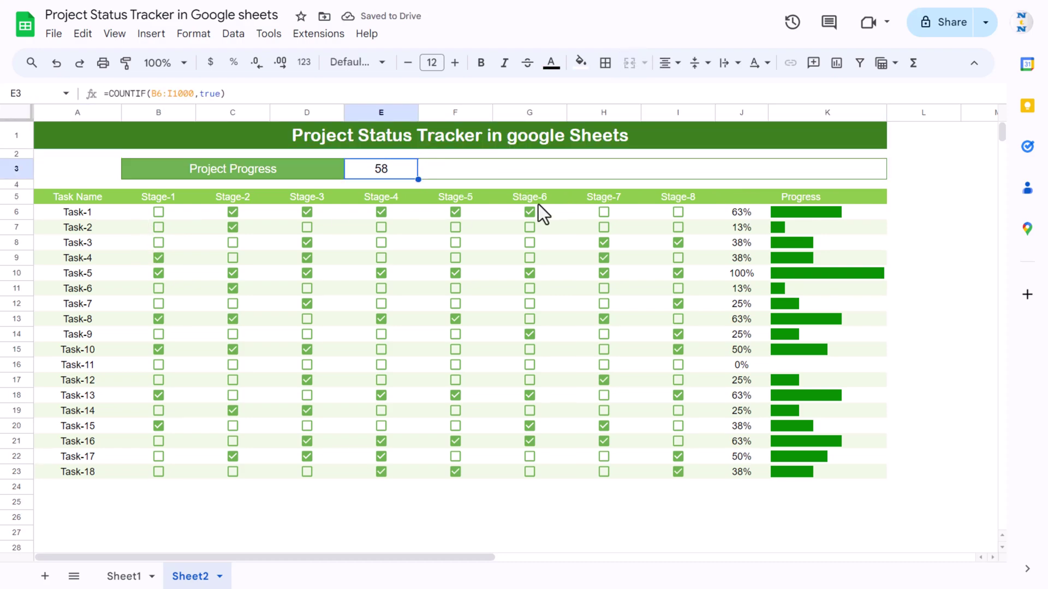
Tick Stage-1 for Tasks 1–3 and Stage-2 for Task-3, raising the count to 62
{"action": "left_click", "coordinate": [156, 212]}
{"action": "left_click", "coordinate": [156, 227]}
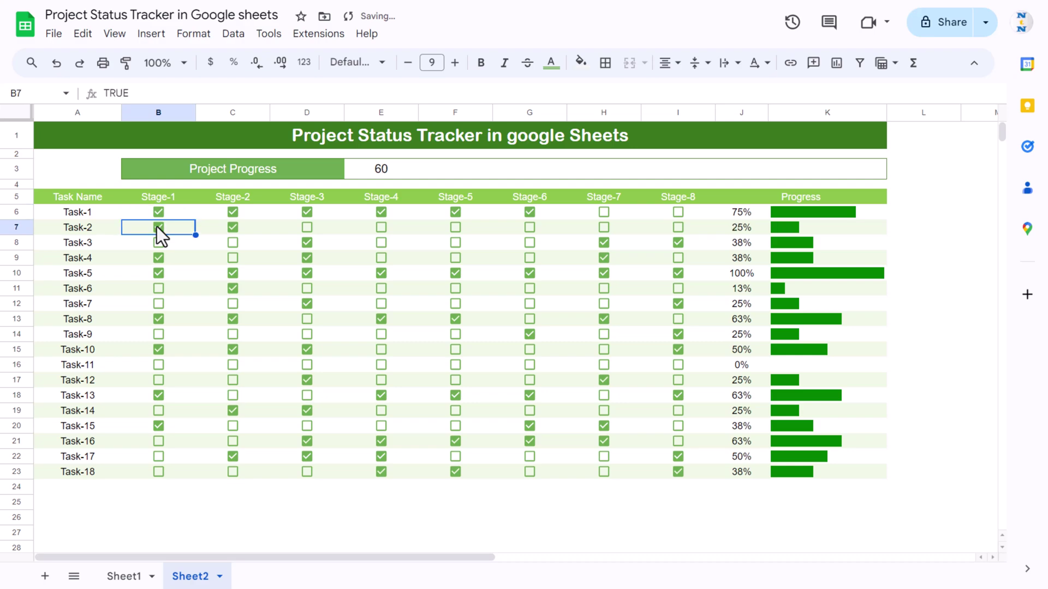
{"action": "left_click", "coordinate": [159, 242]}
{"action": "left_click", "coordinate": [232, 242]}
{"action": "left_click", "coordinate": [371, 172]}
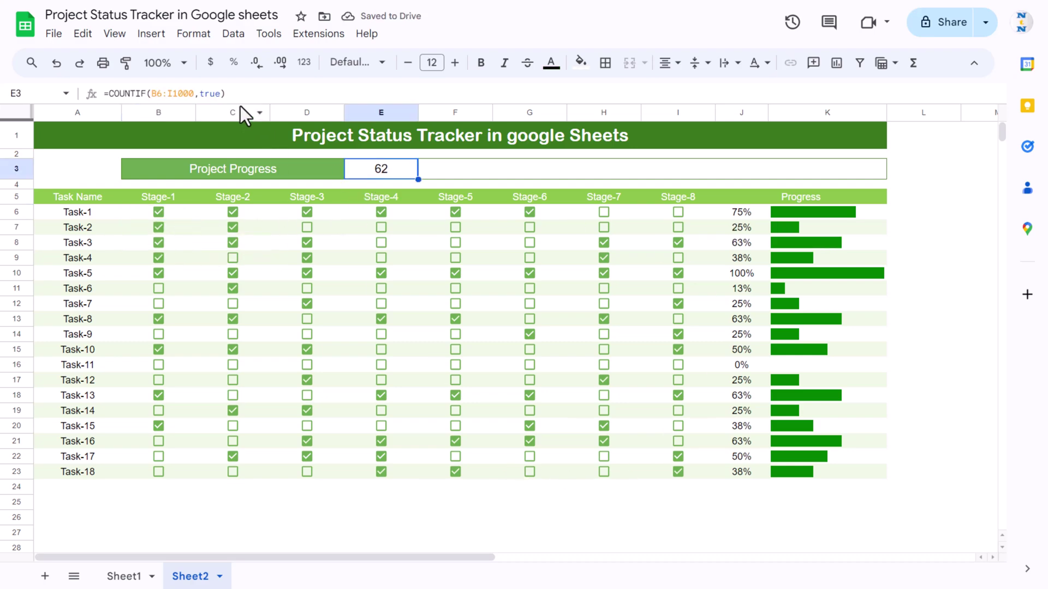
{"action": "left_click", "coordinate": [302, 96]}
Divide E3's count by COUNTA(B6:I1000) and format it as a percentage reading 43.06%
{"action": "type", "text": "/"}
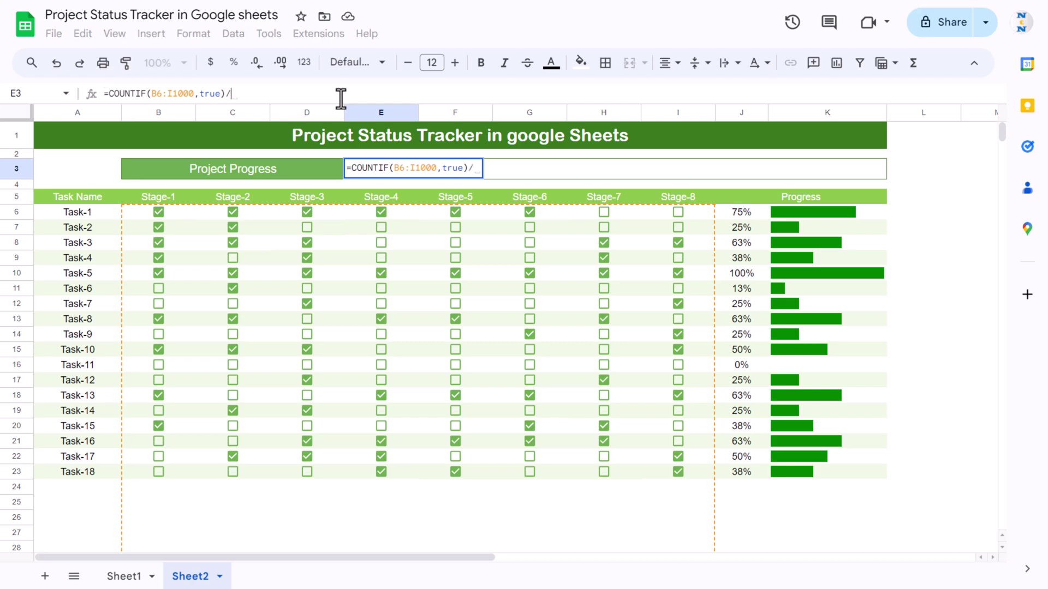
{"action": "type", "text": "count"}
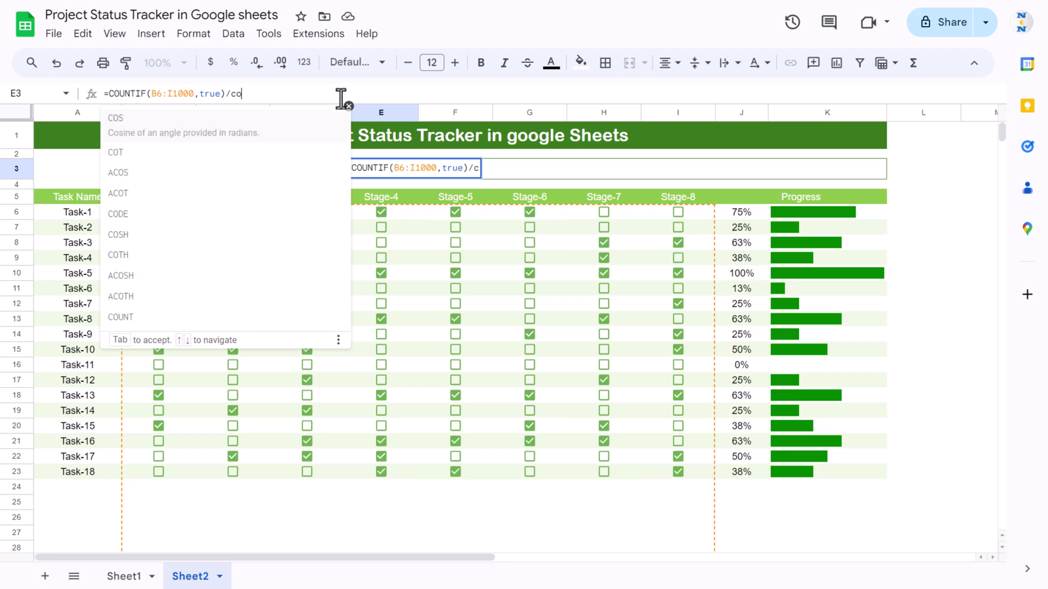
{"action": "key", "text": "Down"}
{"action": "key", "text": "Tab"}
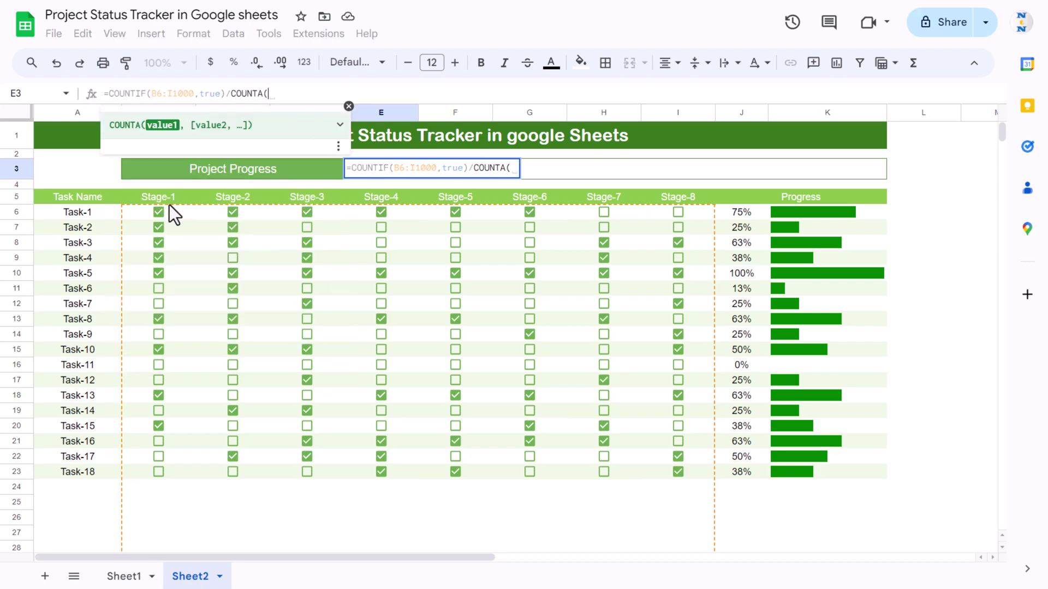
{"action": "left_click", "coordinate": [144, 213]}
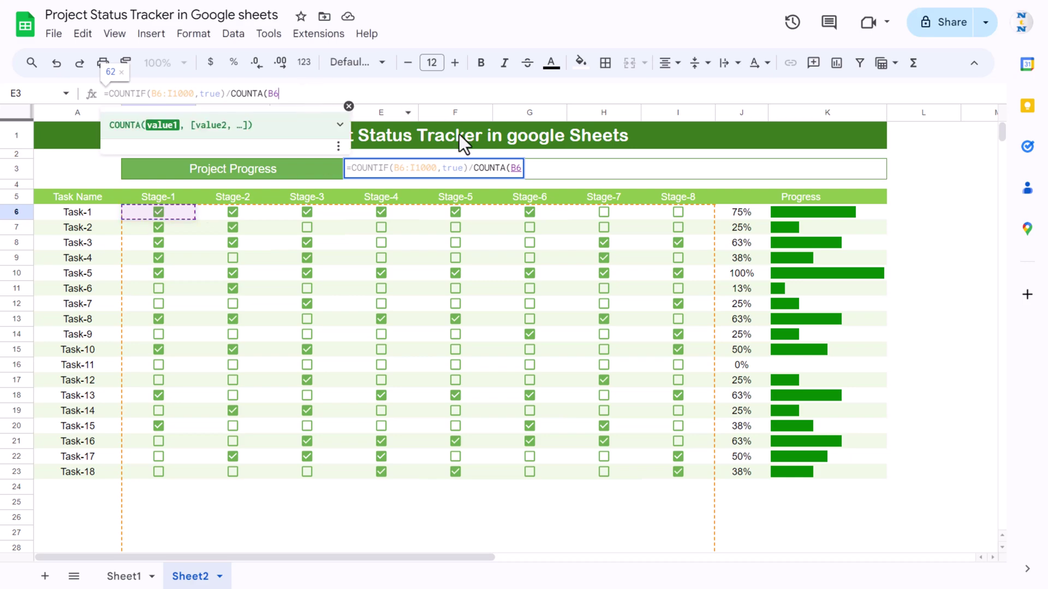
{"action": "key", "text": "Return"}
{"action": "left_click", "coordinate": [700, 211], "text": "shift"}
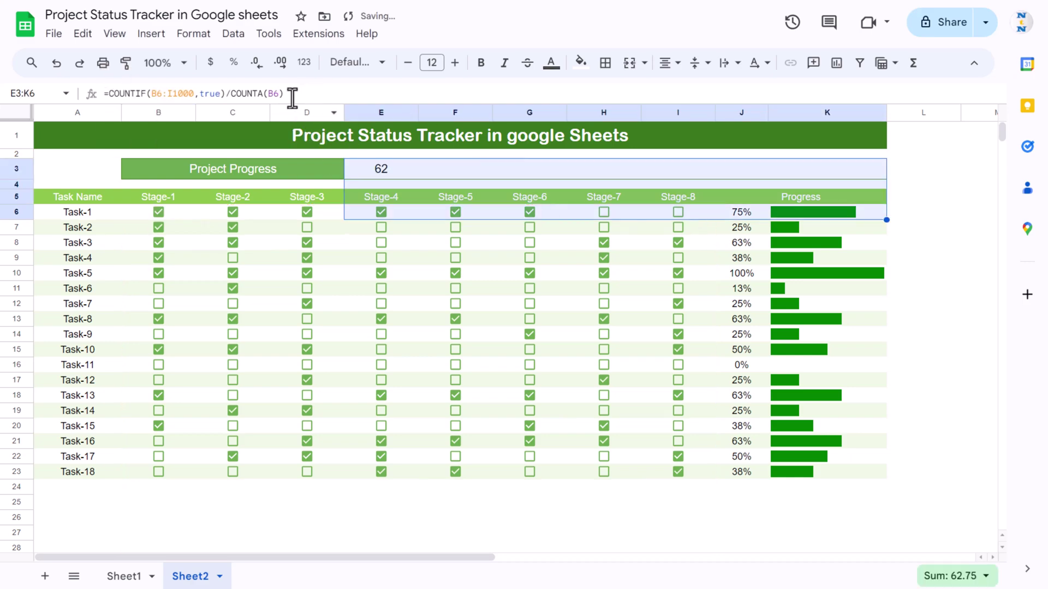
{"action": "left_click", "coordinate": [304, 94]}
{"action": "key", "text": "BackSpace"}
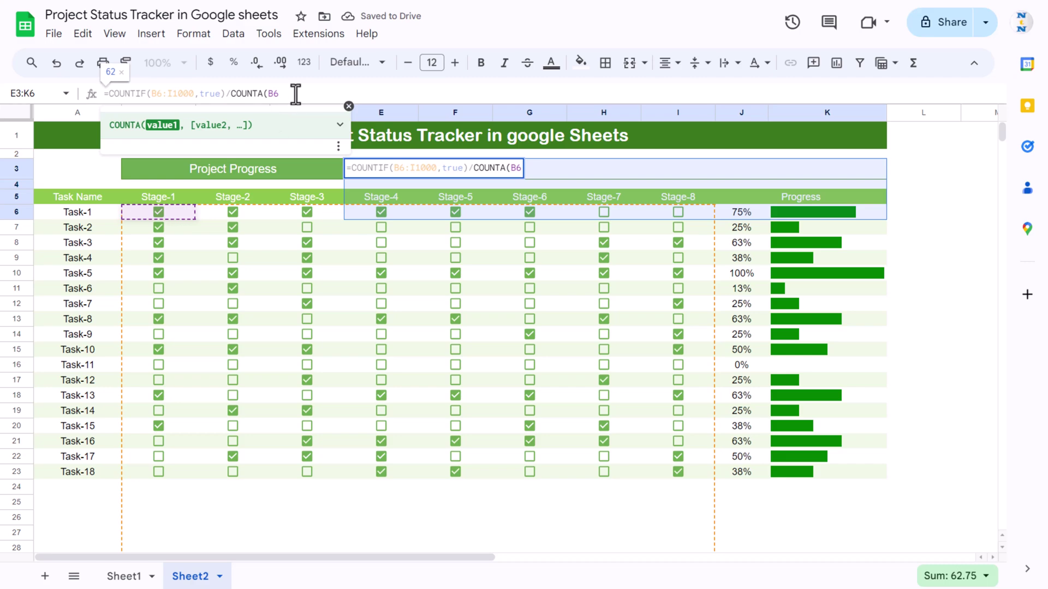
{"action": "type", "text": ":I1000"}
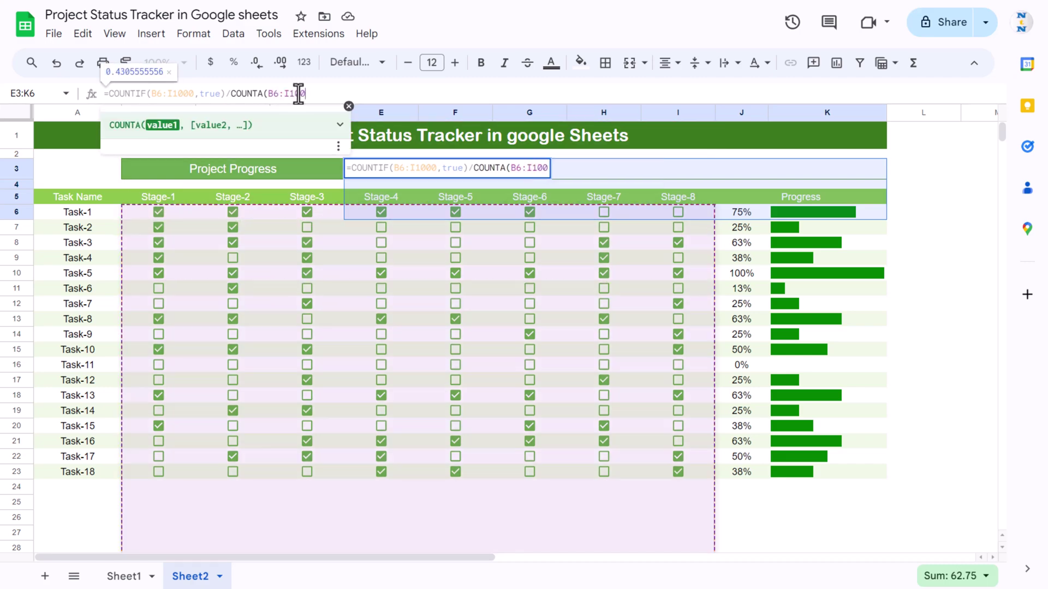
{"action": "type", "text": ")"}
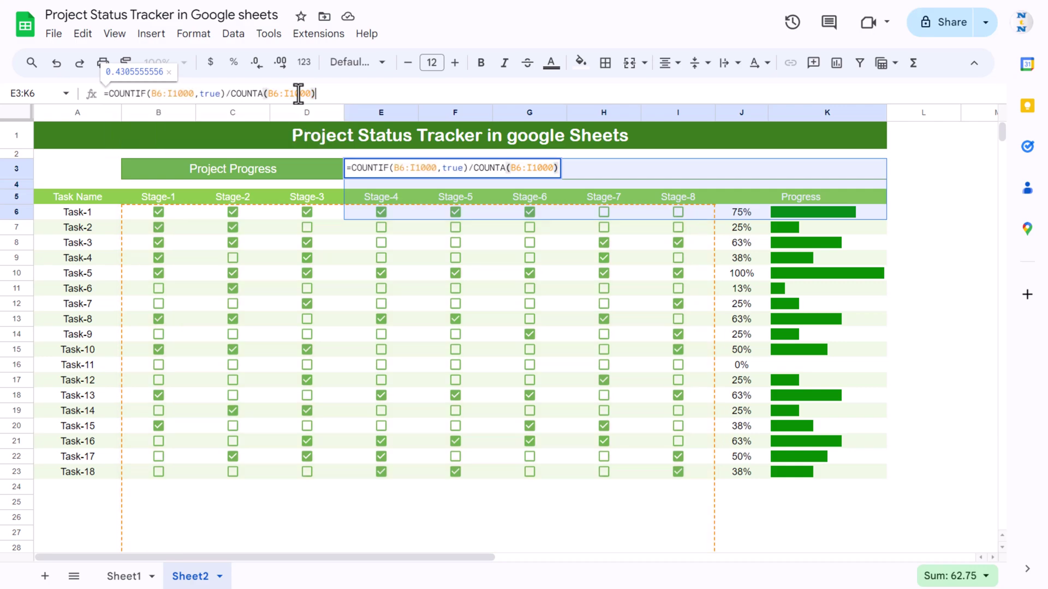
{"action": "key", "text": "Return"}
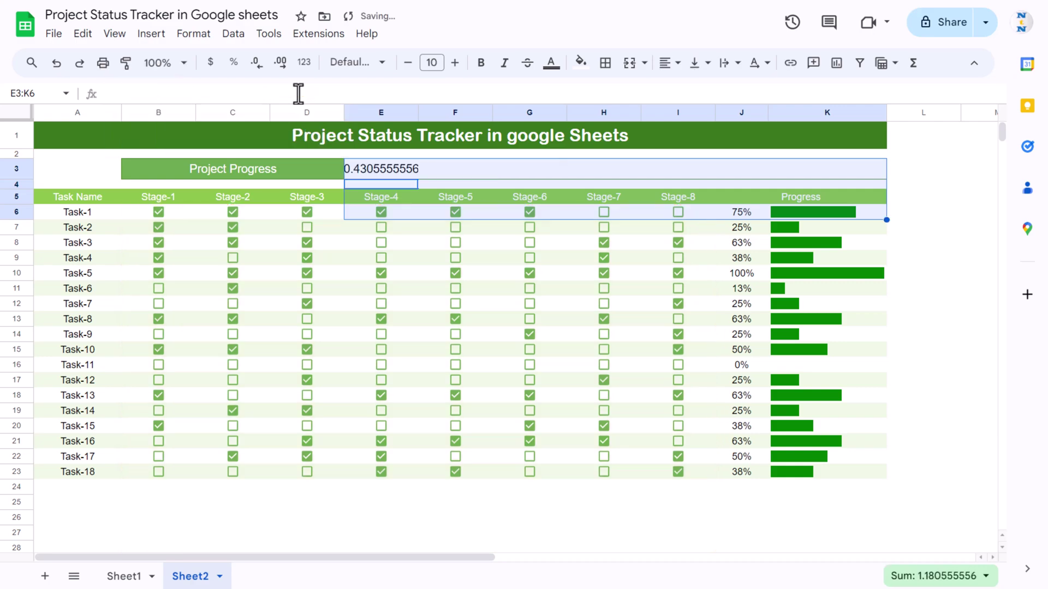
{"action": "left_click", "coordinate": [234, 65]}
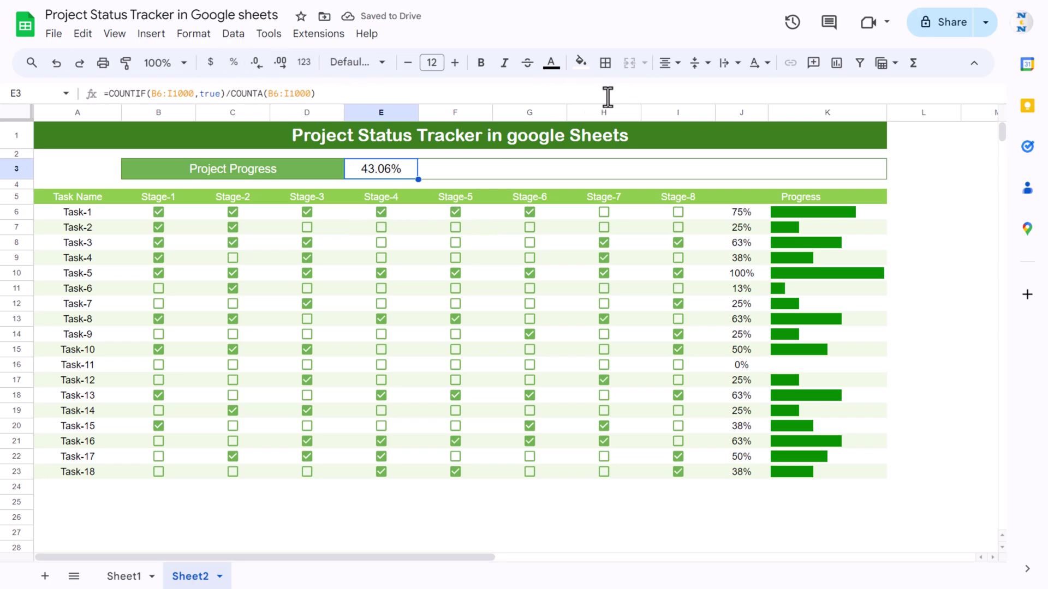
Style the Project Progress percentage as bold green Arial Rounded text
{"action": "left_click", "coordinate": [376, 63]}
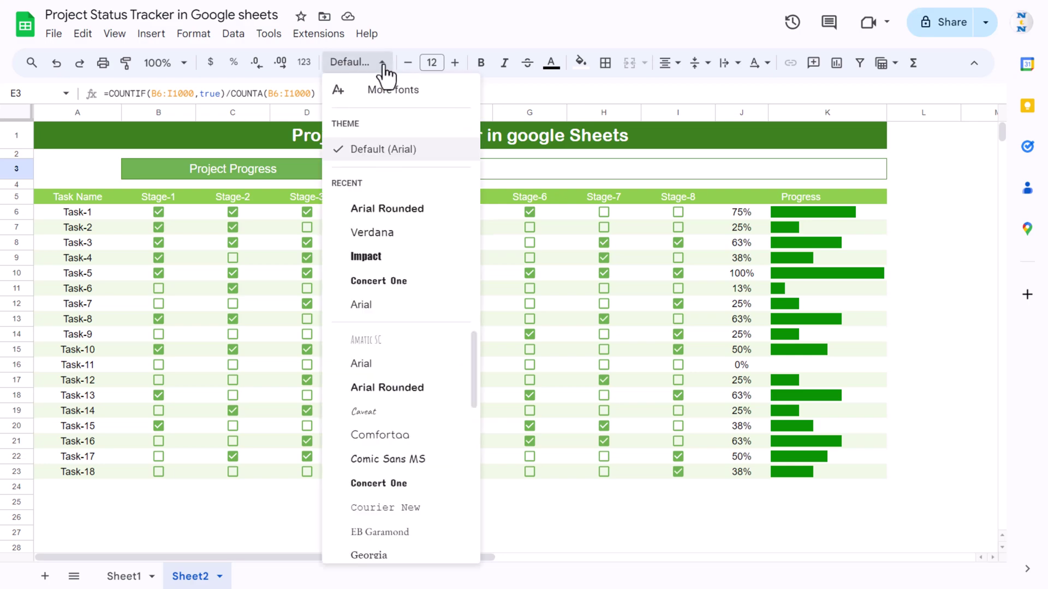
{"action": "left_click", "coordinate": [404, 215]}
{"action": "left_click", "coordinate": [481, 65]}
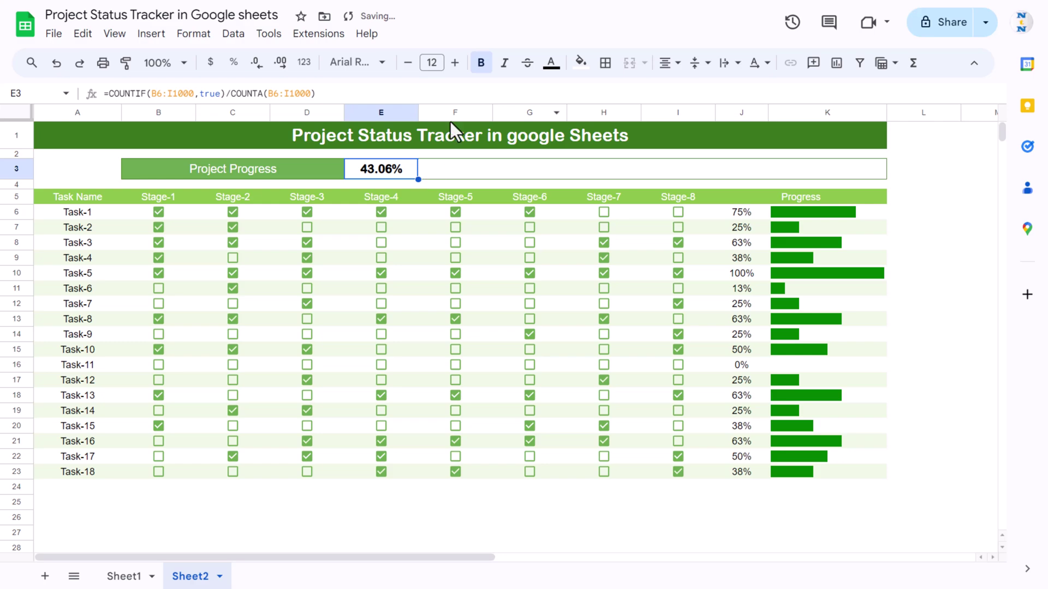
{"action": "left_click", "coordinate": [551, 62]}
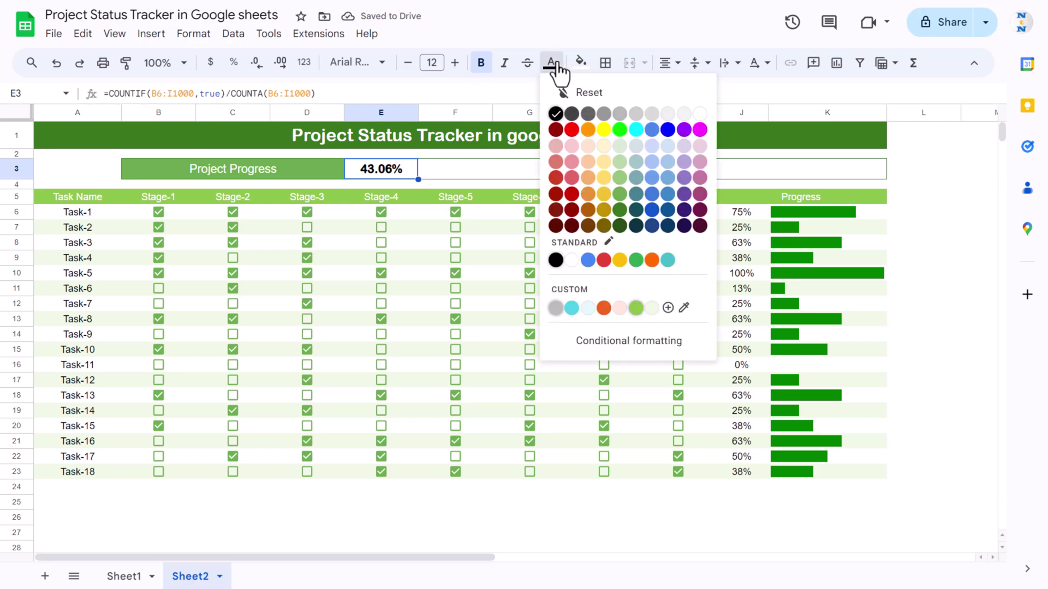
{"action": "left_click", "coordinate": [619, 195]}
Tick Task-2's Stage-4 and Task-3's Stages 4–6, lifting progress to 45.83%
{"action": "key", "text": "Right"}
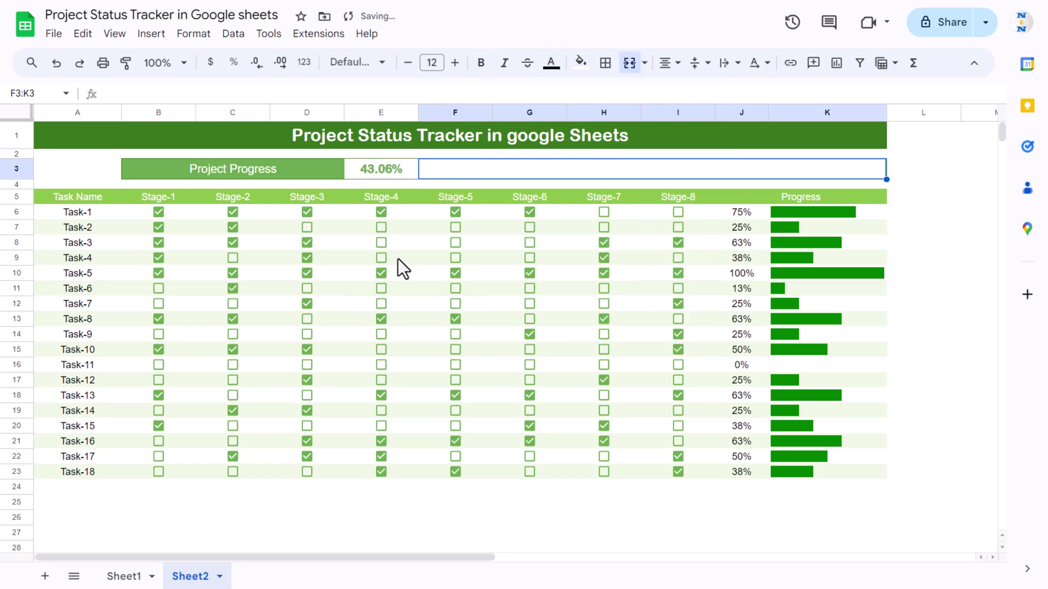
{"action": "left_click", "coordinate": [381, 228]}
{"action": "left_click", "coordinate": [380, 243]}
{"action": "left_click", "coordinate": [455, 243]}
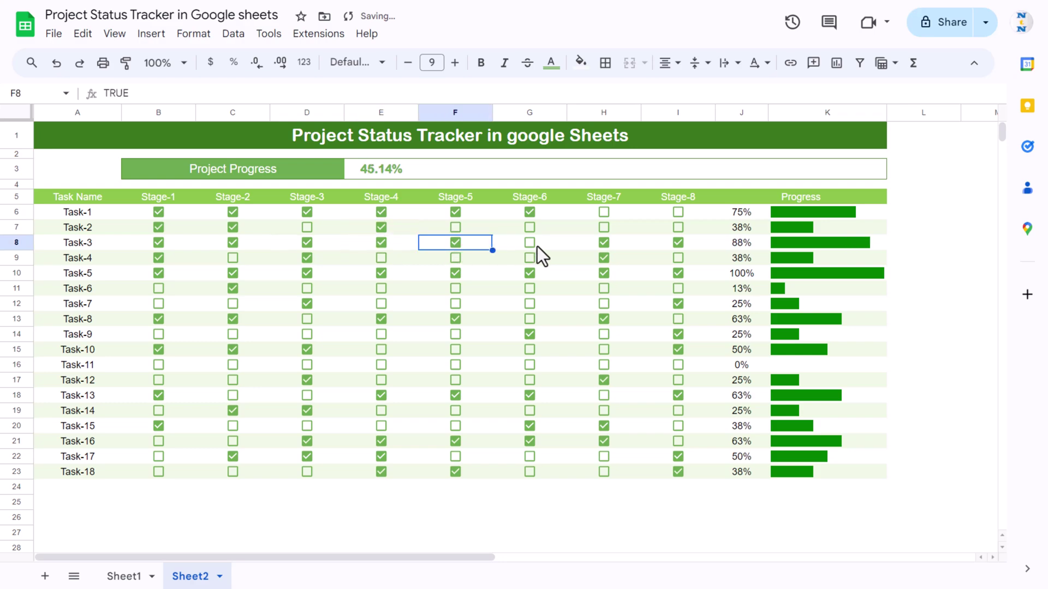
{"action": "left_click", "coordinate": [529, 243]}
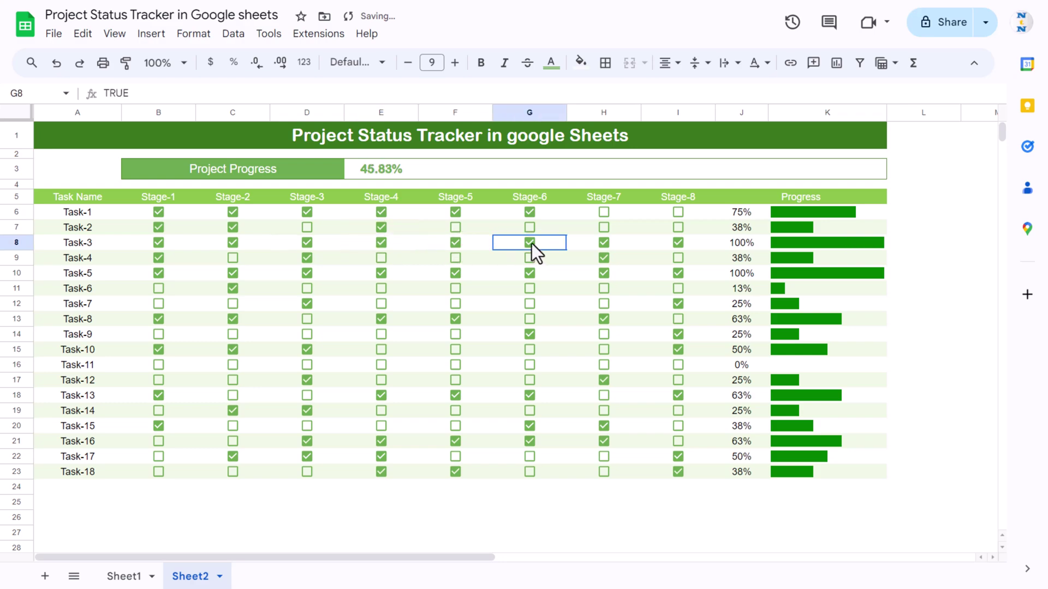
{"action": "left_click", "coordinate": [812, 214]}
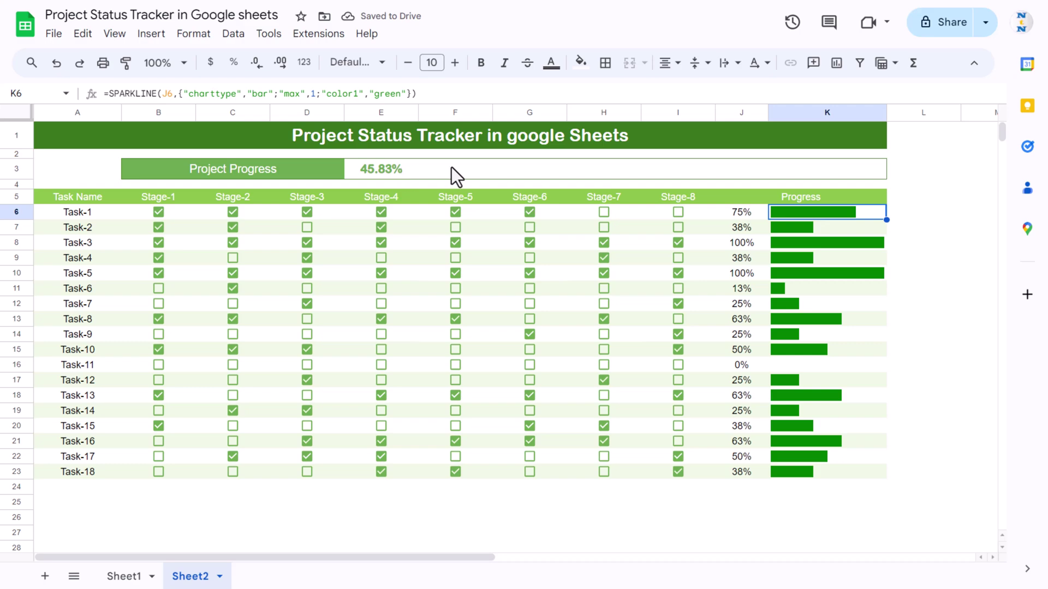
{"action": "left_click", "coordinate": [455, 169]}
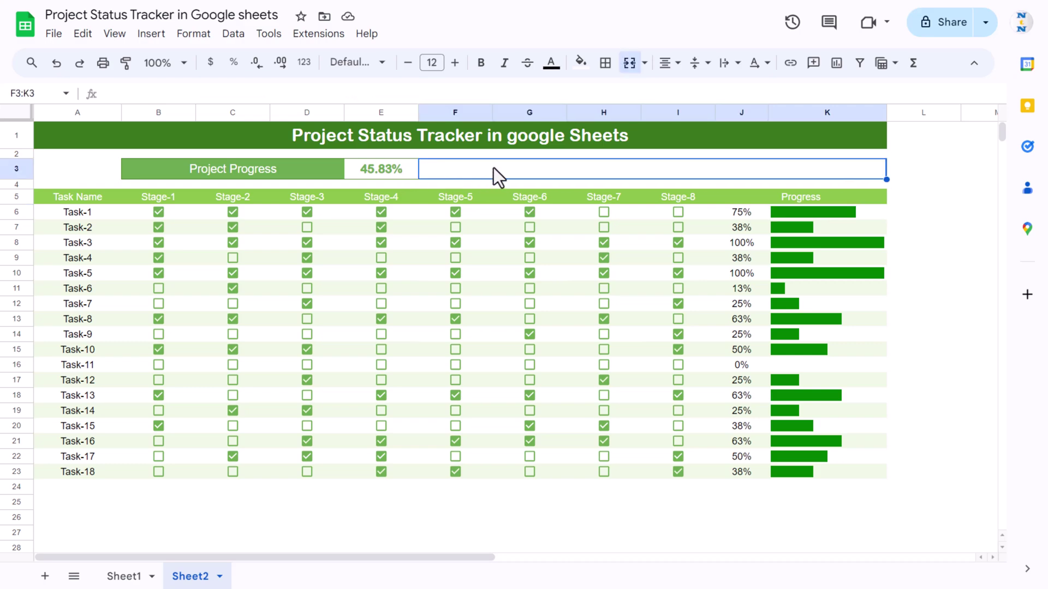
Enter =SPARKLINE(E3,{"charttype","bar","max",1,"color1","green"}) in merged F3:K3
{"action": "type", "text": "=sp"}
{"action": "key", "text": "Down"}
{"action": "key", "text": "Tab"}
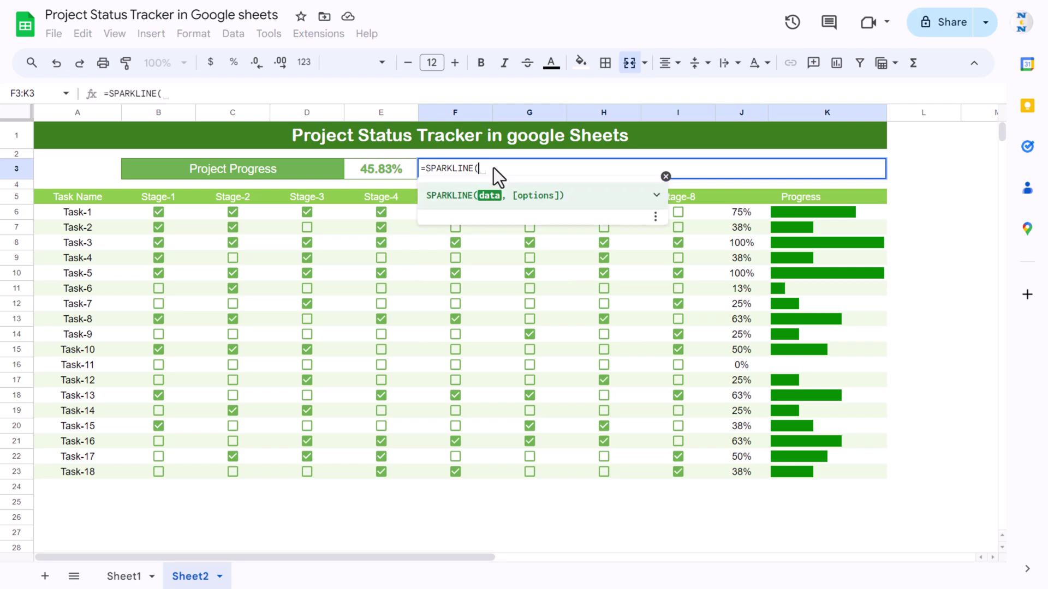
{"action": "left_click", "coordinate": [388, 168]}
{"action": "type", "text": ","}
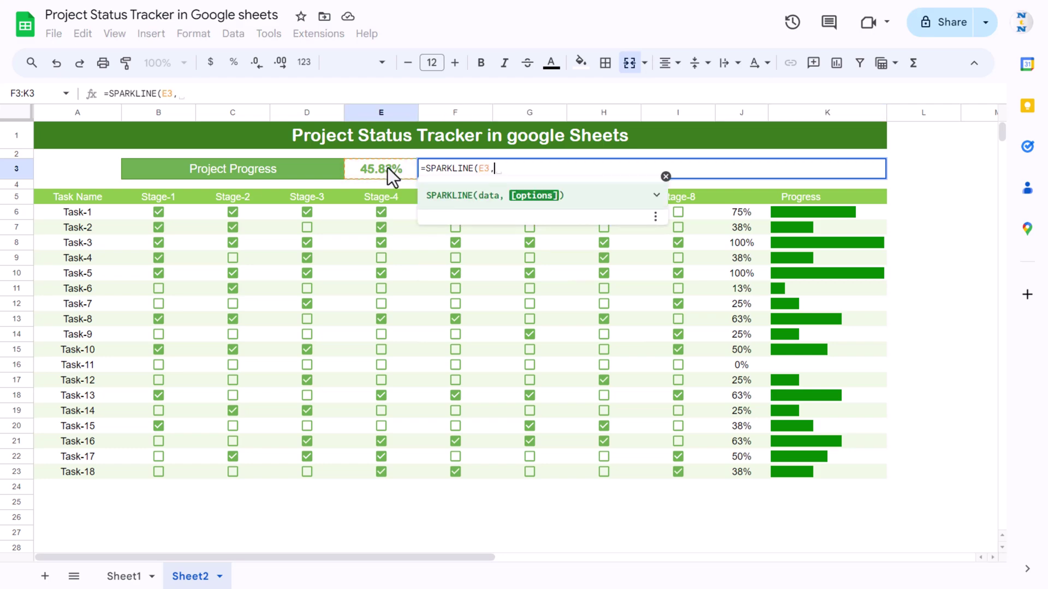
{"action": "type", "text": "{}"}
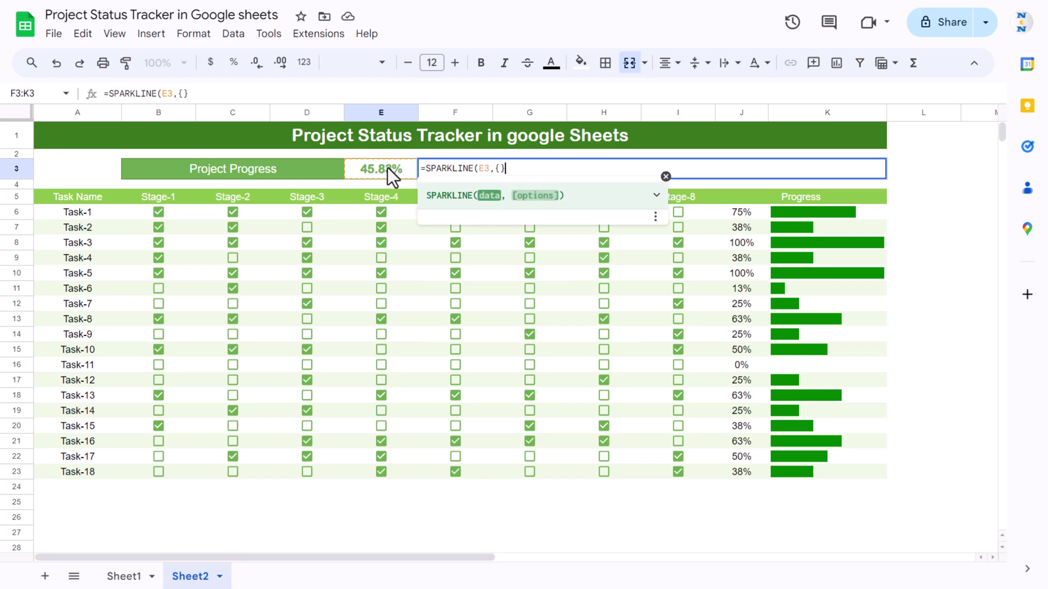
{"action": "left_click", "coordinate": [181, 94]}
{"action": "type", "text": "\""}
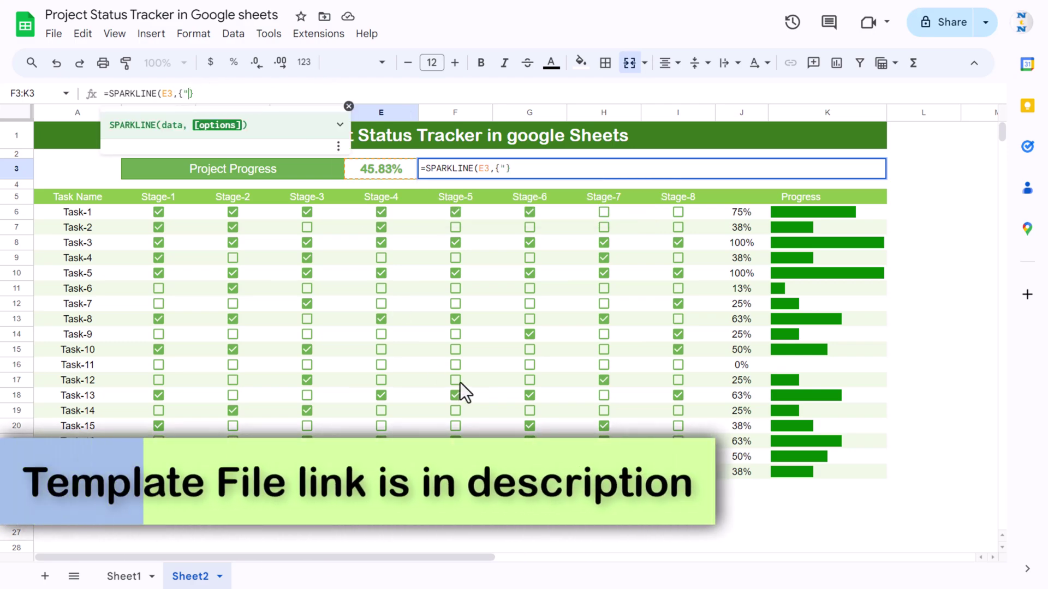
{"action": "type", "text": "charttype\""}
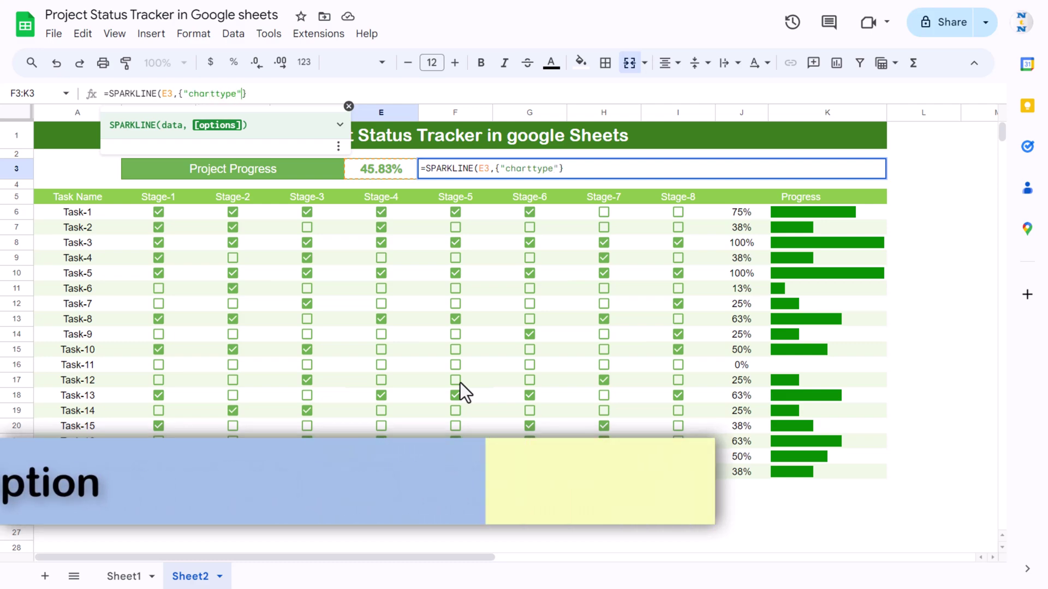
{"action": "type", "text": ",\""}
{"action": "type", "text": "bar\""}
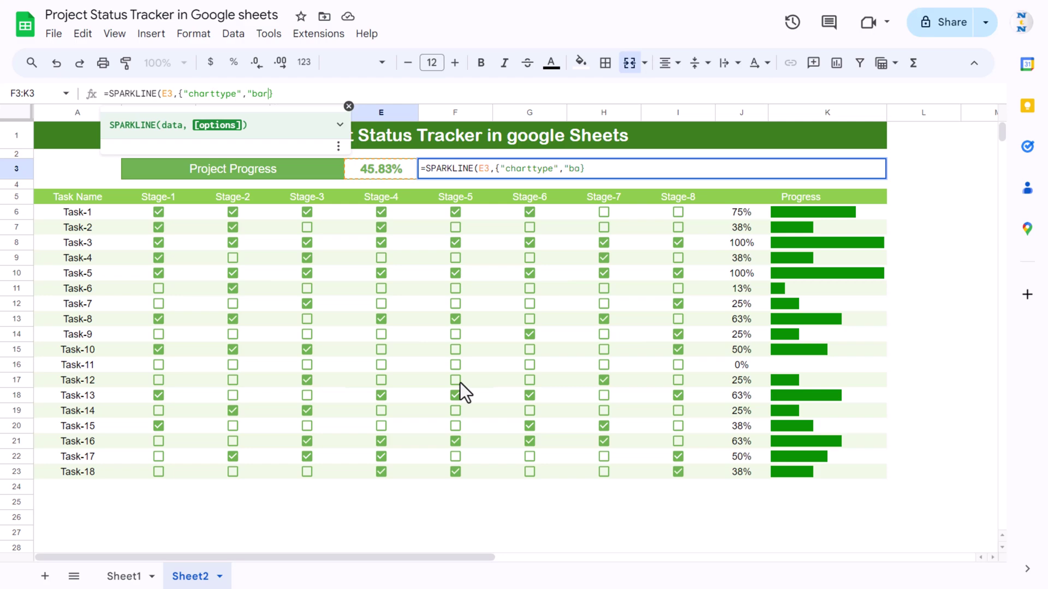
{"action": "type", "text": ","}
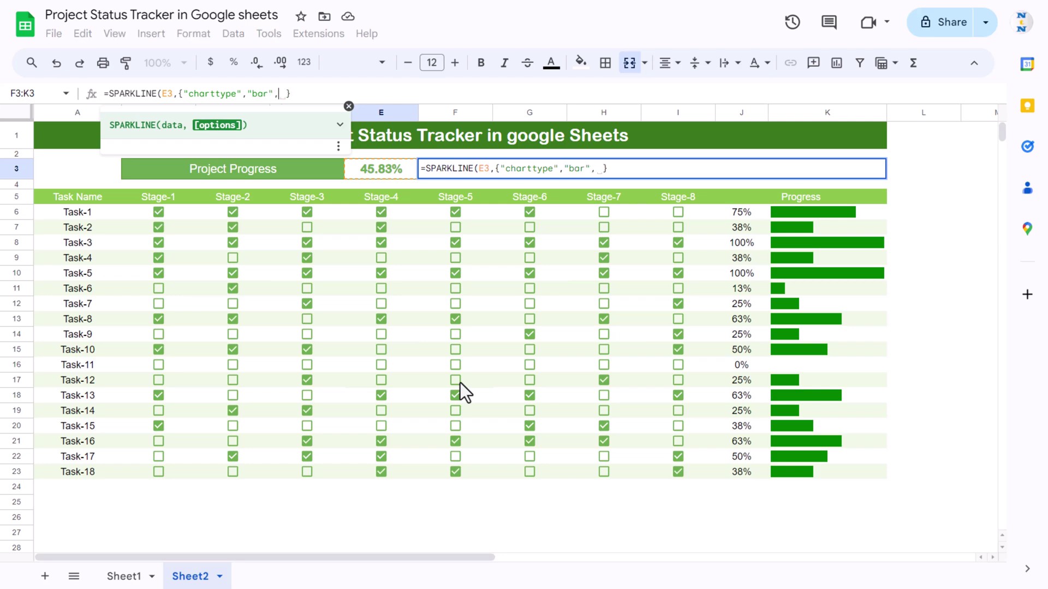
{"action": "type", "text": "\"max"}
{"action": "type", "text": ",1"}
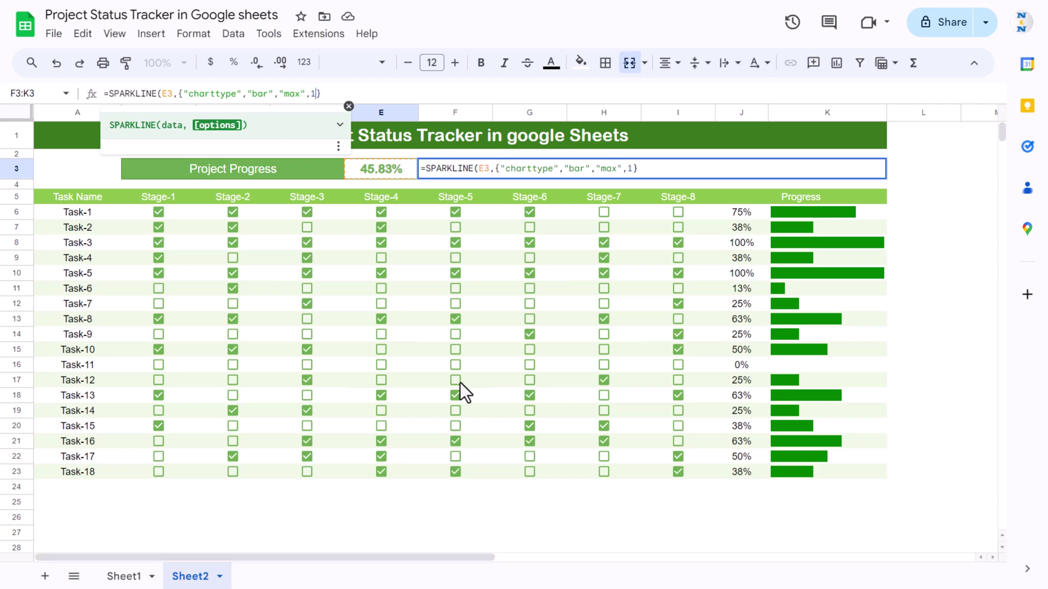
{"action": "type", "text": ",\"color1\""}
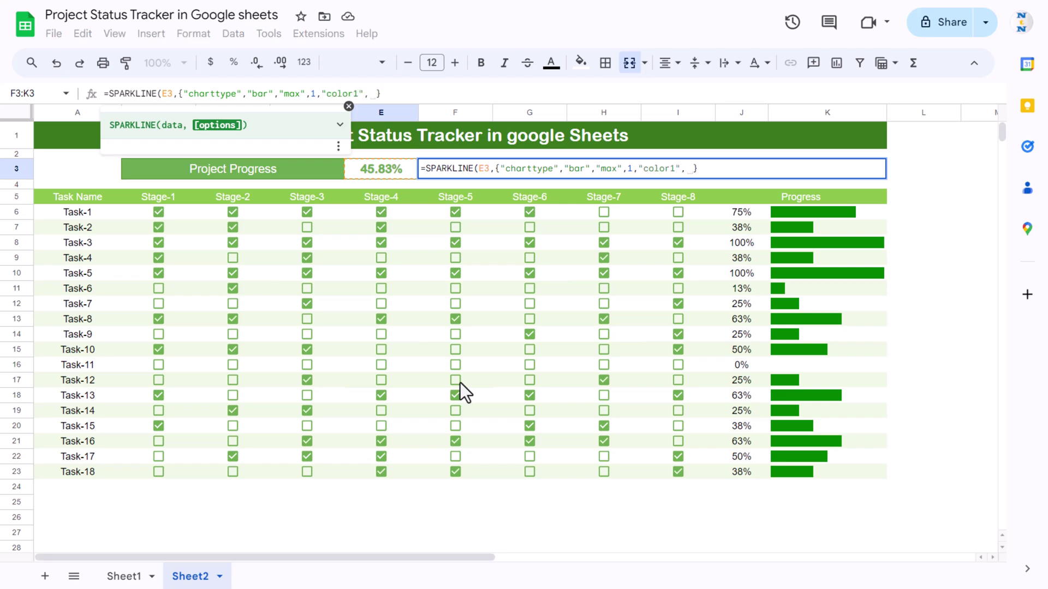
{"action": "type", "text": ",\"bgr"}
{"action": "key", "text": "BackSpace"}
{"action": "key", "text": "BackSpace"}
{"action": "key", "text": "BackSpace"}
{"action": "type", "text": "green"}
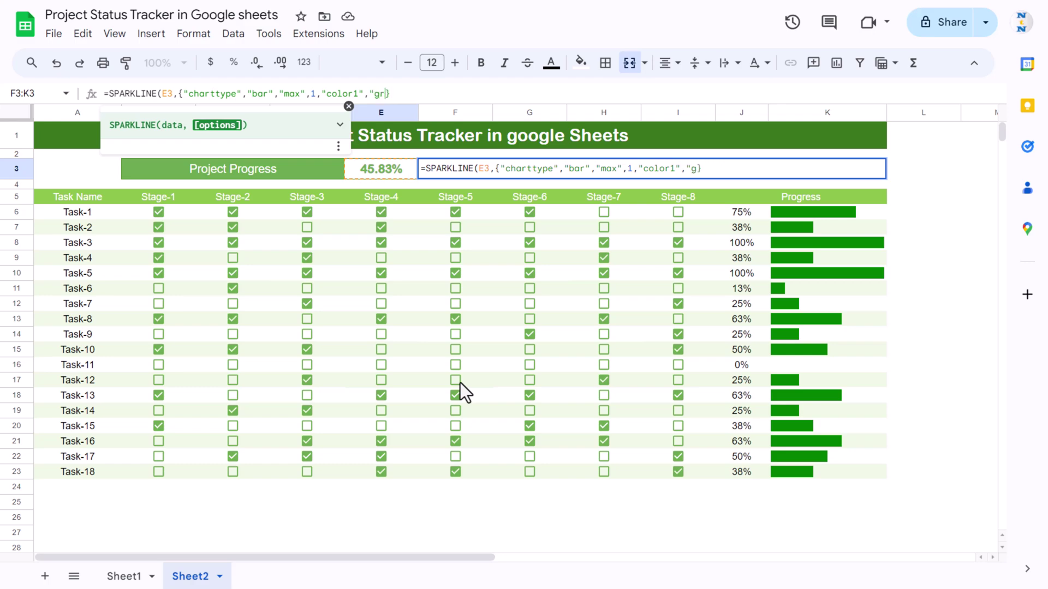
{"action": "type", "text": "\""}
{"action": "key", "text": "Return"}
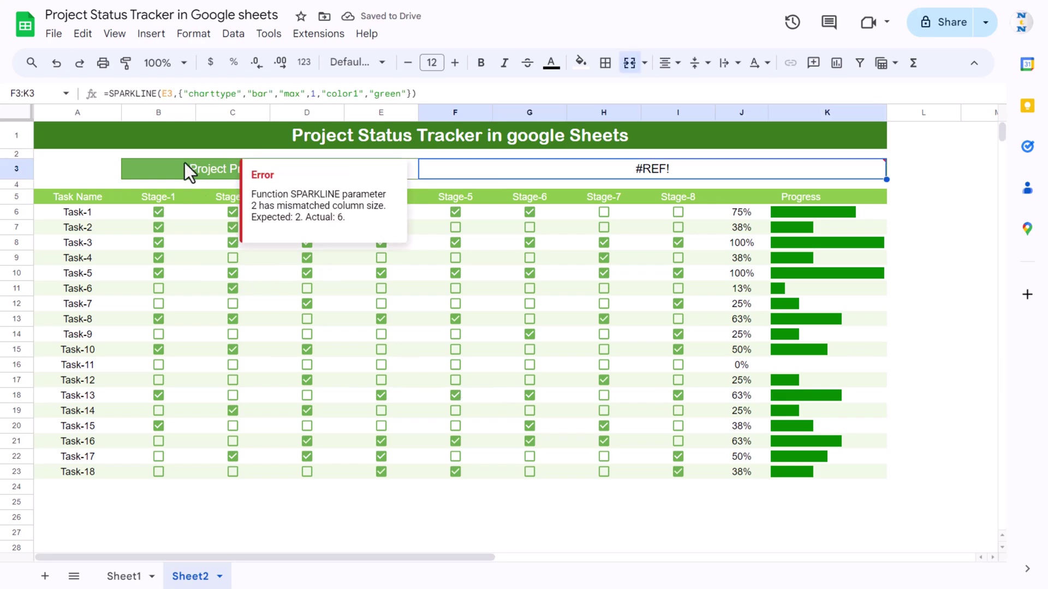
Change the commas between option pairs in F3's sparkline to semicolons, drawing a green 45.83% bar
{"action": "left_click", "coordinate": [406, 93]}
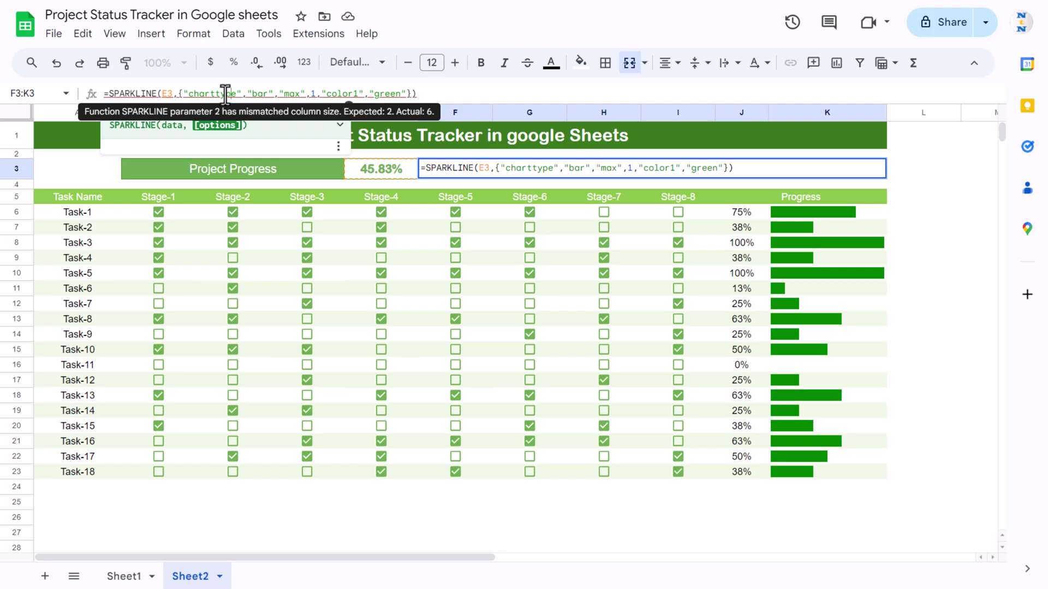
{"action": "left_click", "coordinate": [273, 93]}
{"action": "key", "text": "BackSpace"}
{"action": "type", "text": ";"}
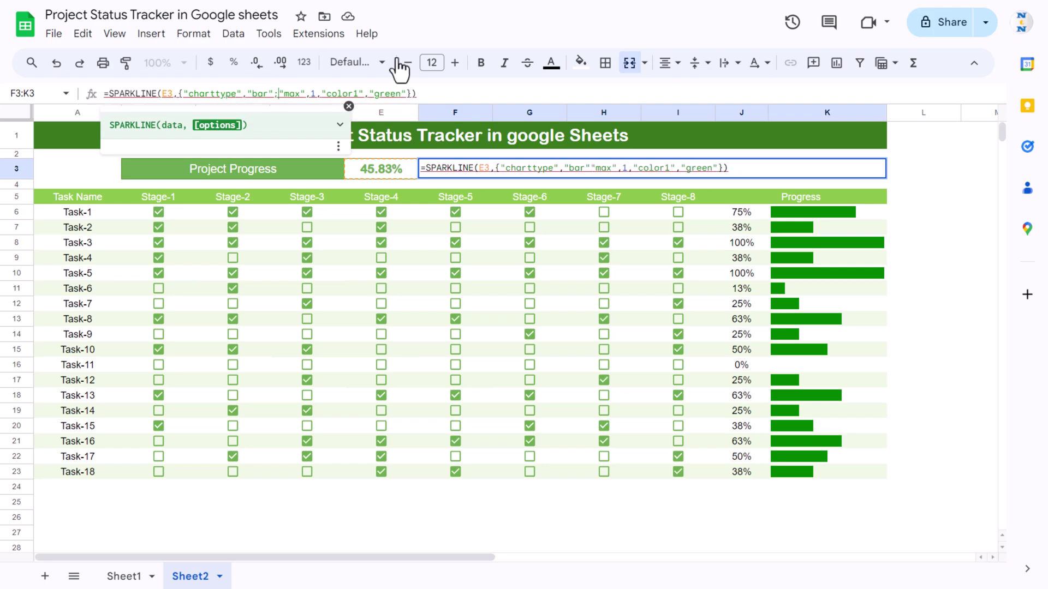
{"action": "left_click", "coordinate": [319, 93]}
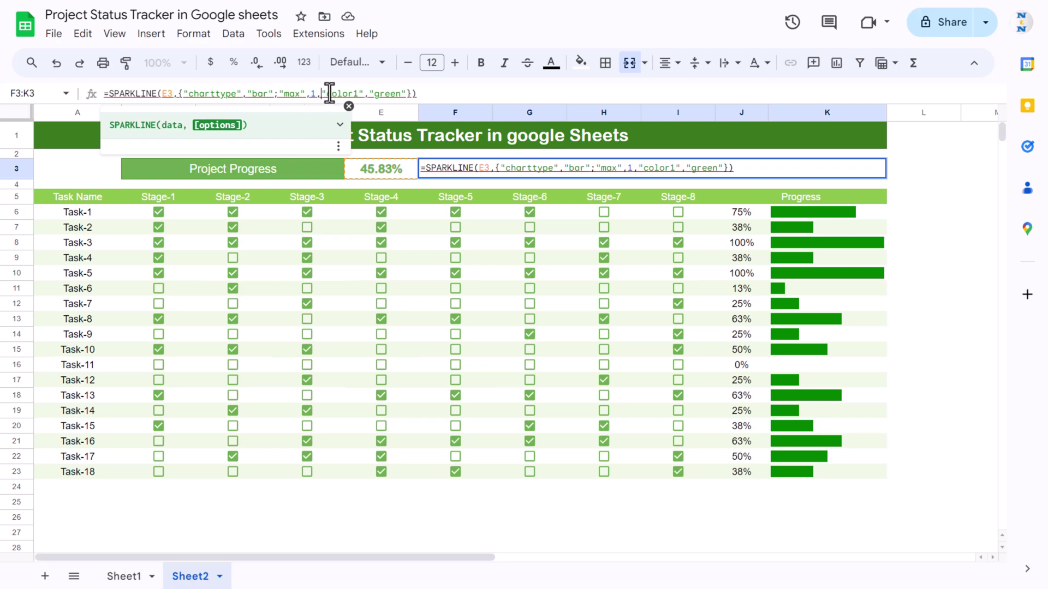
{"action": "key", "text": "BackSpace"}
{"action": "type", "text": ";"}
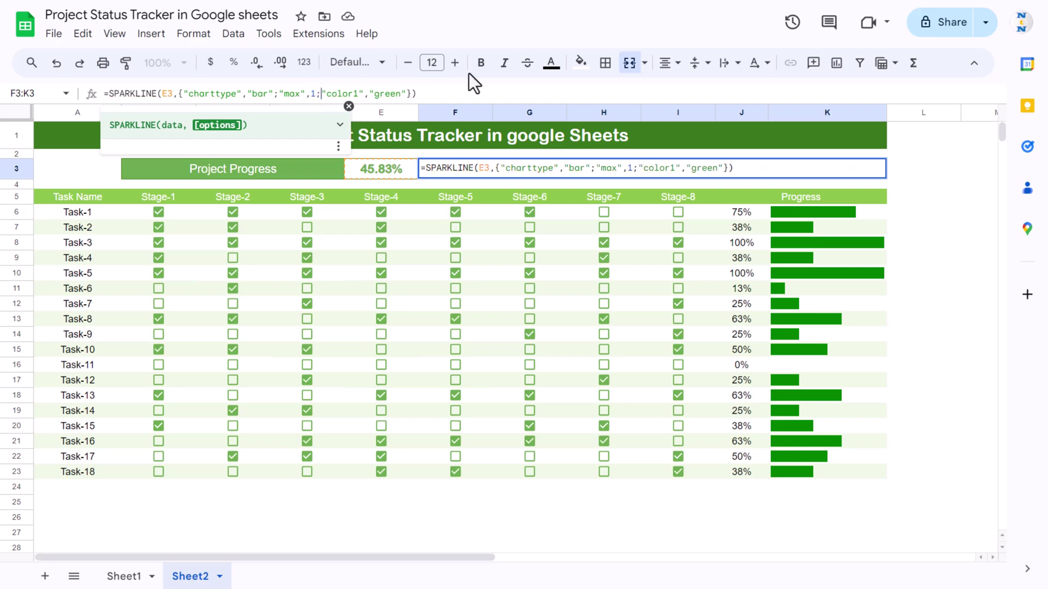
{"action": "key", "text": "Return"}
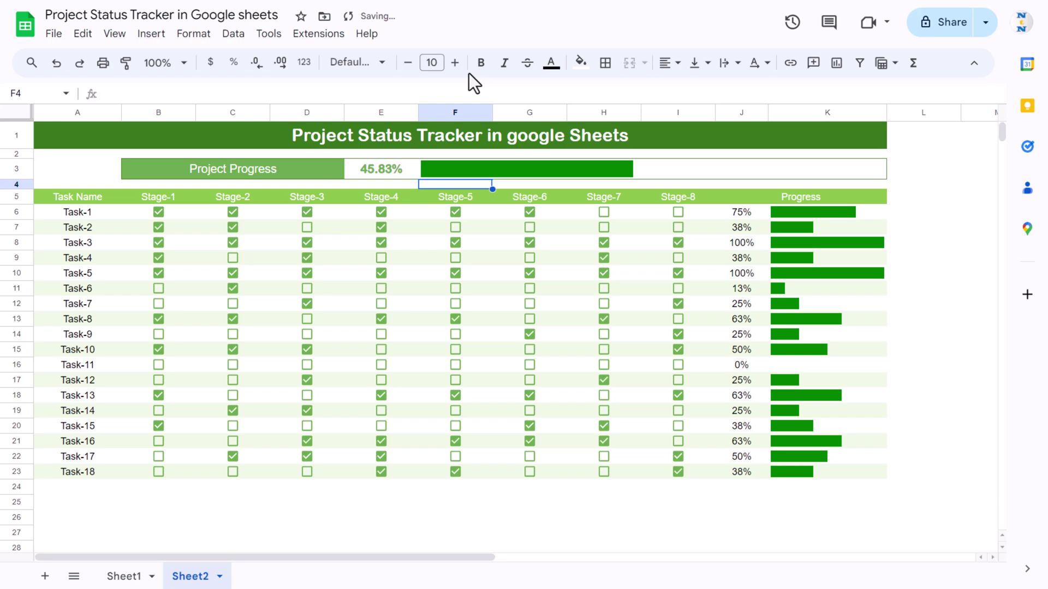
Tick Task-6's Stage-5 box, plus Stage-6 for Task-7, Task-10 and Task-11
{"action": "key", "text": "Down"}
{"action": "left_click", "coordinate": [456, 289]}
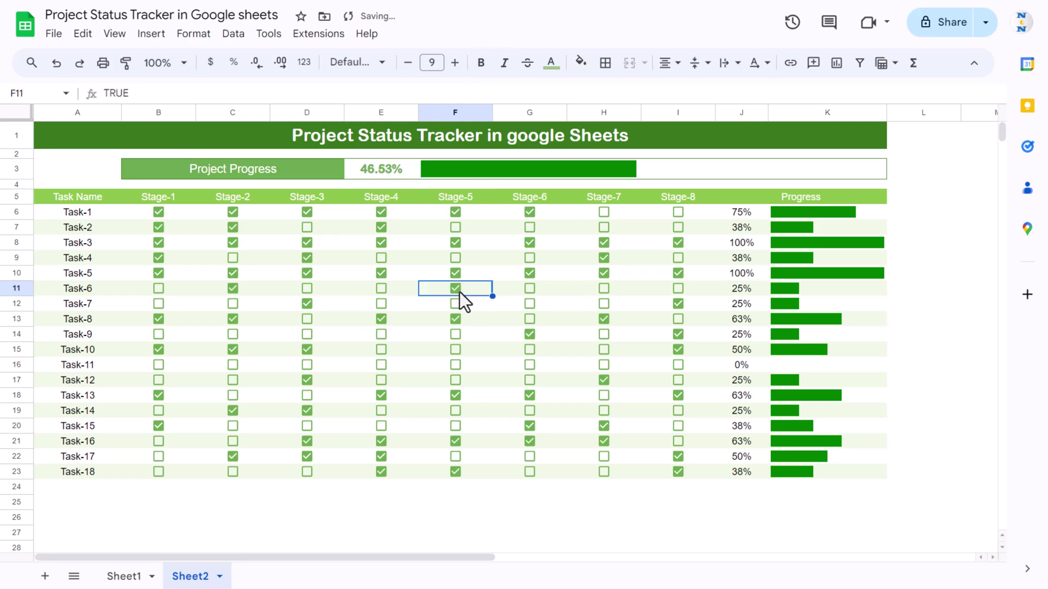
{"action": "left_click", "coordinate": [512, 290]}
{"action": "left_click", "coordinate": [529, 305]}
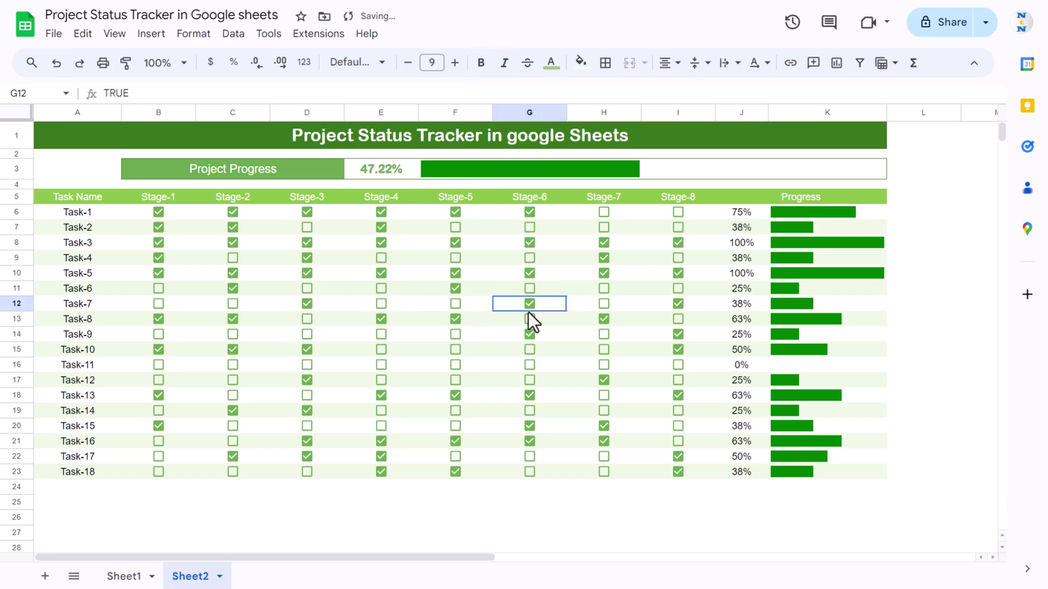
{"action": "left_click", "coordinate": [529, 350]}
{"action": "left_click", "coordinate": [531, 364]}
Tick Stage-5 and Stage-4 for Tasks 9–11 and Task-9's Stage-3, raising progress to 53.47%
{"action": "left_click", "coordinate": [455, 334]}
{"action": "left_click", "coordinate": [455, 349]}
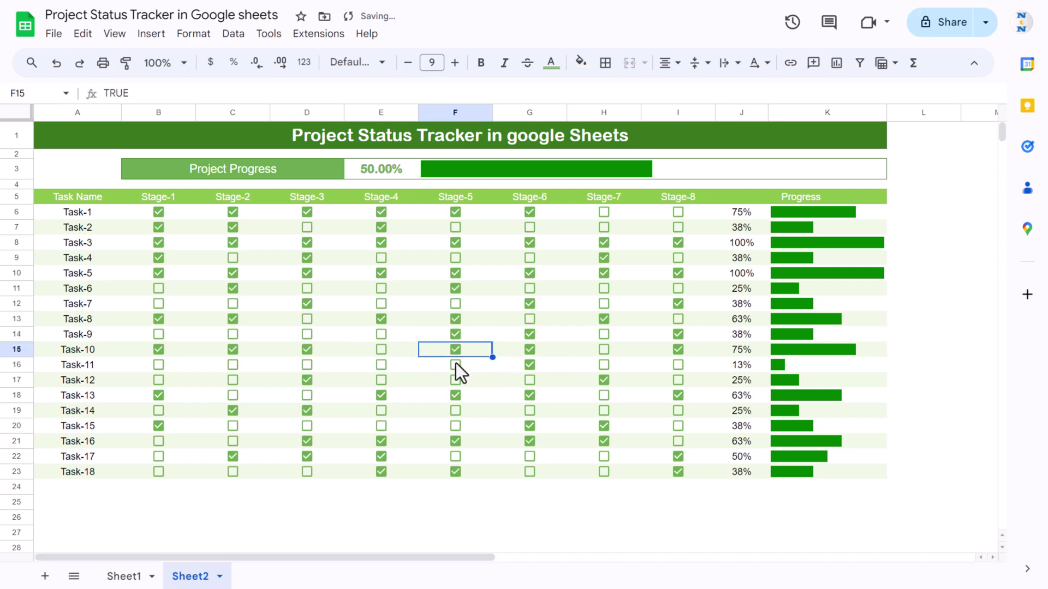
{"action": "left_click", "coordinate": [455, 365]}
{"action": "left_click", "coordinate": [380, 365]}
{"action": "left_click", "coordinate": [381, 350]}
{"action": "left_click", "coordinate": [377, 334]}
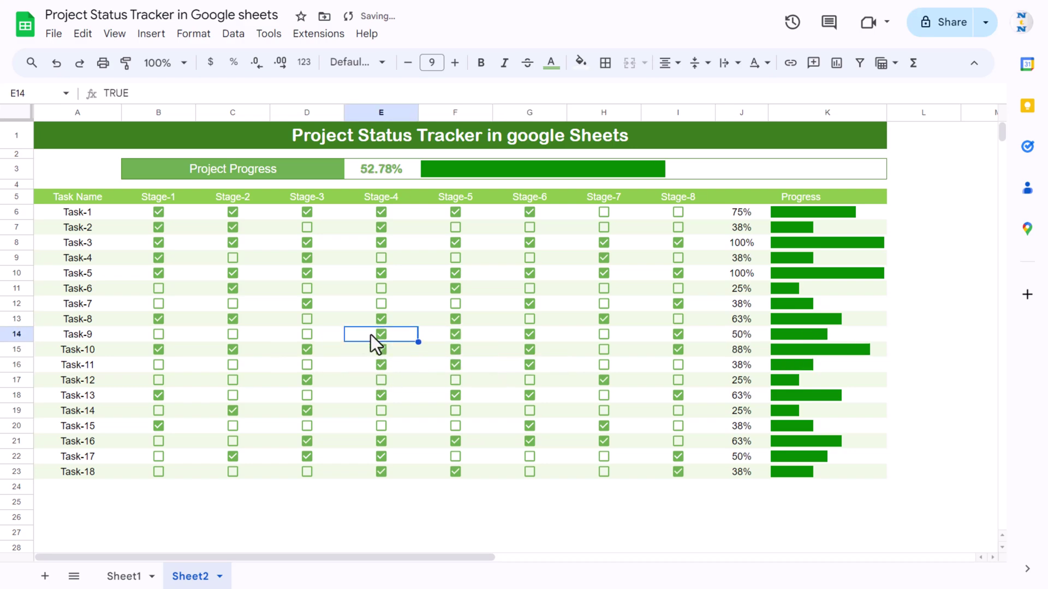
{"action": "left_click", "coordinate": [306, 334]}
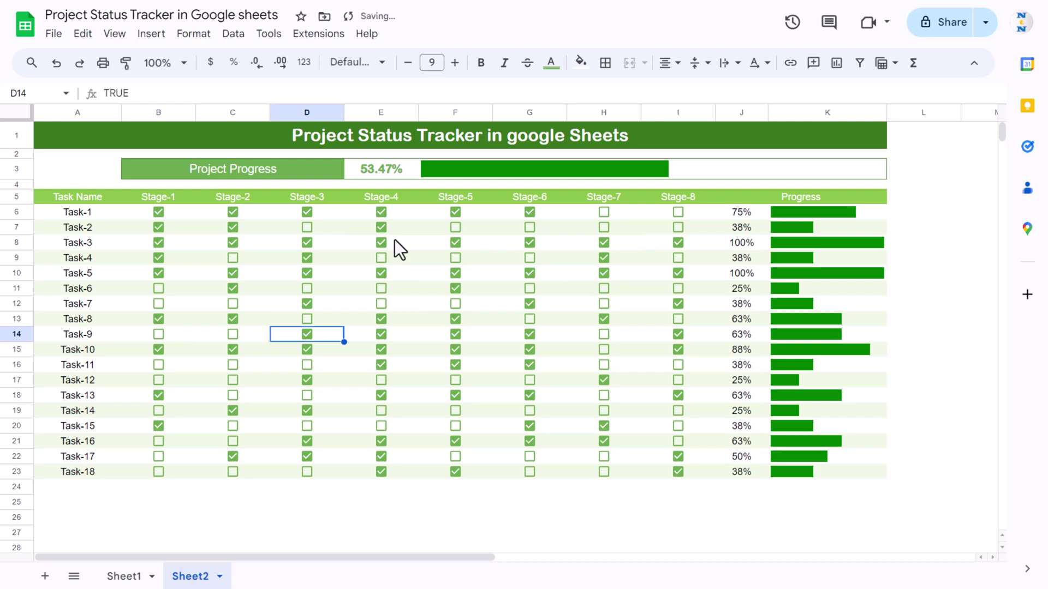